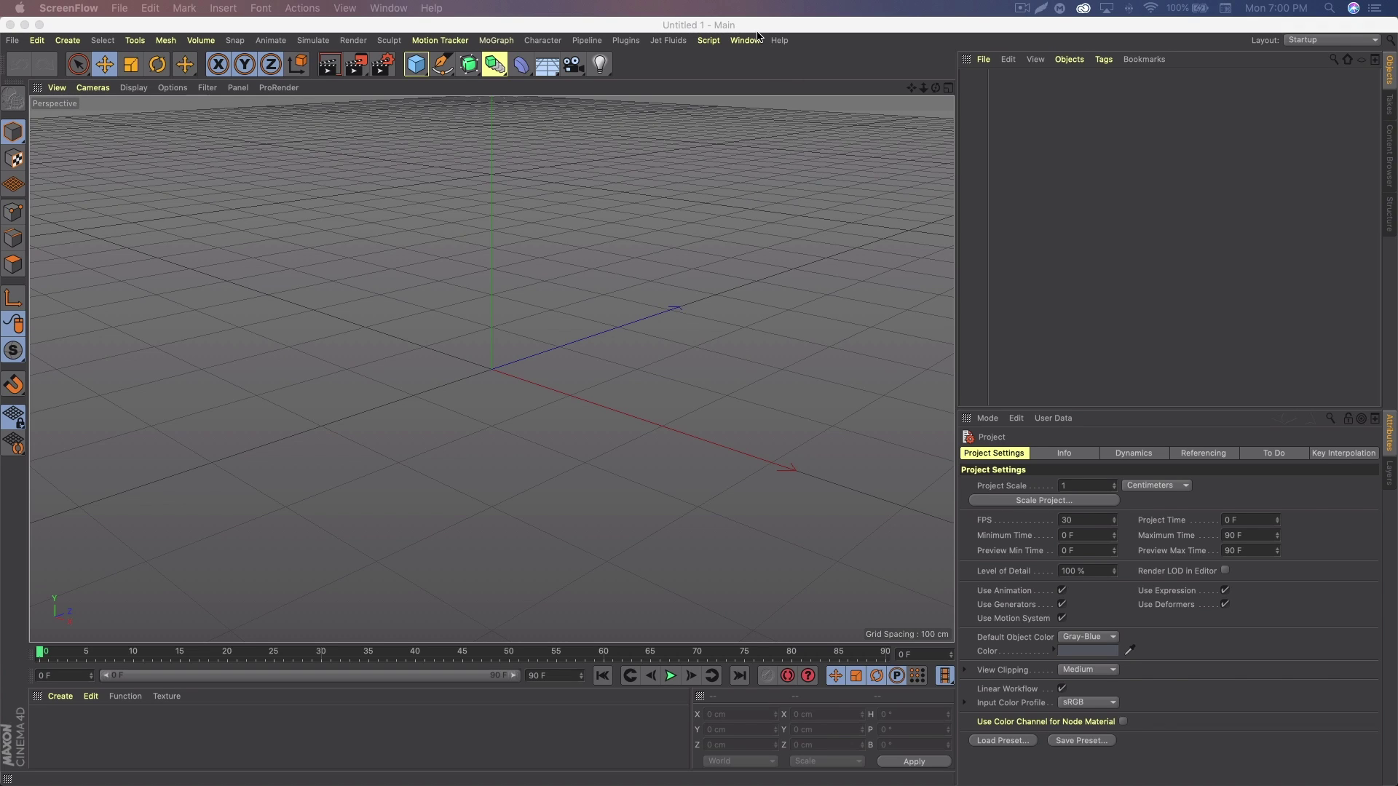
Bring the Cinema 4D window with its empty Untitled 1 scene to the front
left_click(978, 91)
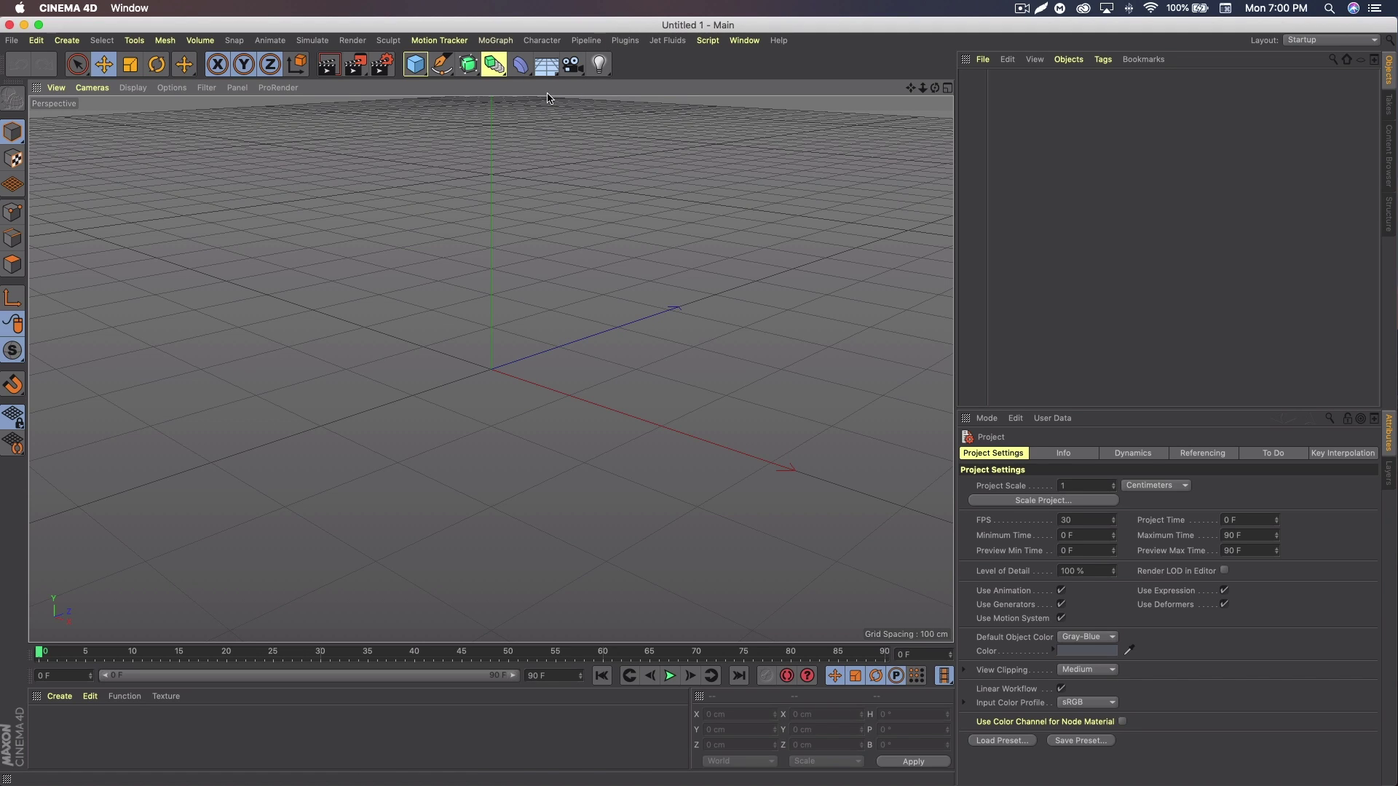
Open the MoGraph menu to reach the installed preset libraries like MMG - Motion Drop 1.1
left_click(496, 41)
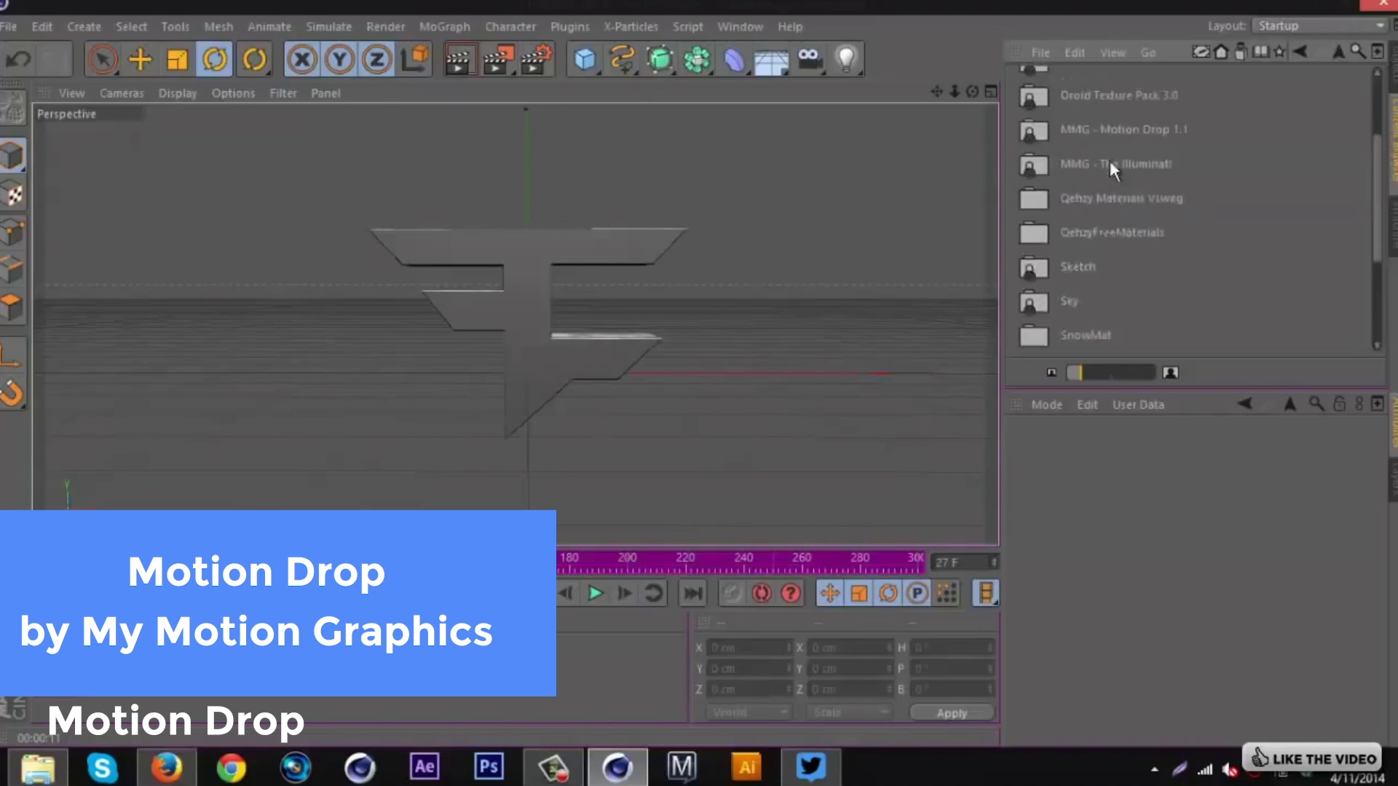
Load the MMG - Motion Drop 1.1 preset, play its drop animation and view its generator settings
double_click(1066, 128)
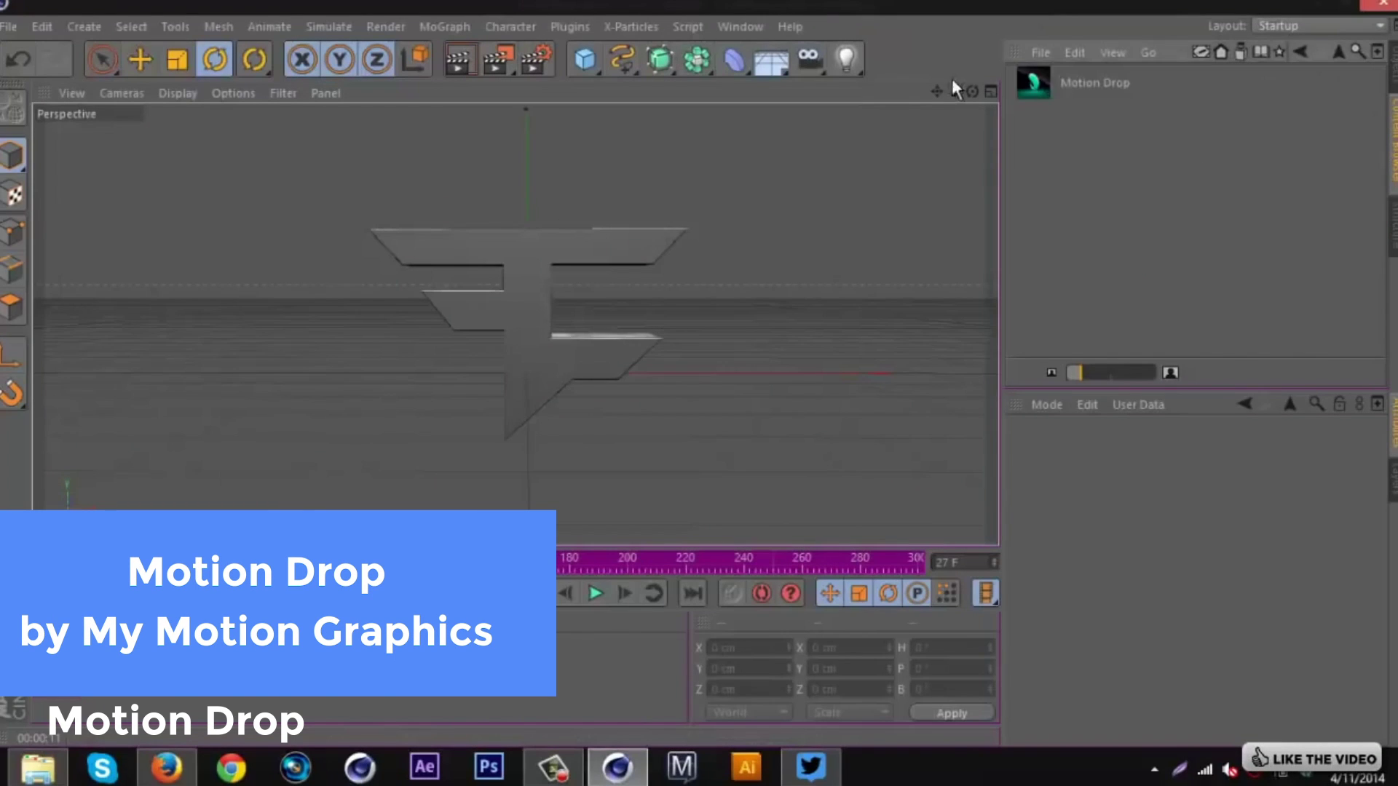
double_click(1032, 84)
left_click(594, 593)
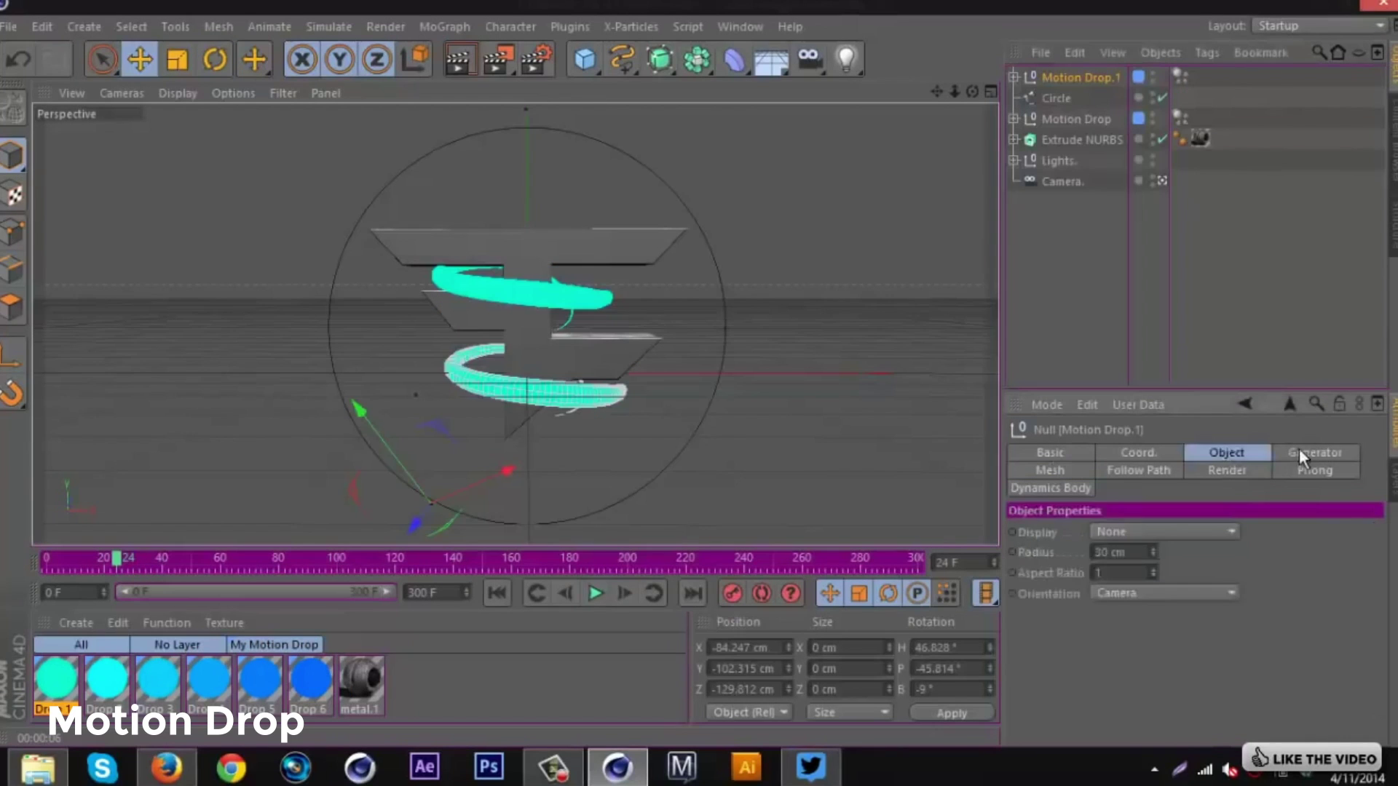
left_click(1302, 452)
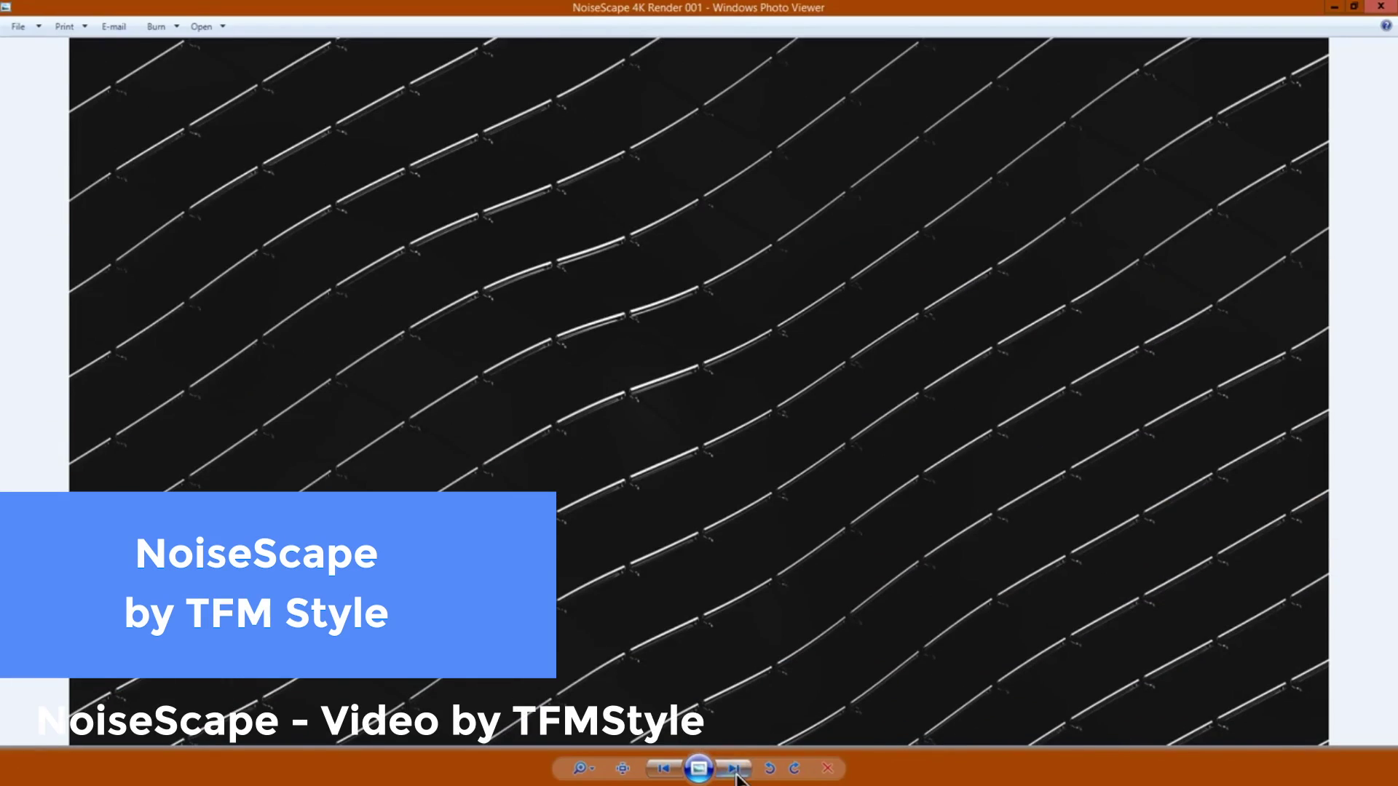
Browse through the NoiseScape renders and switch the NoiseScape object type to Landscape
left_click(734, 770)
left_click(735, 769)
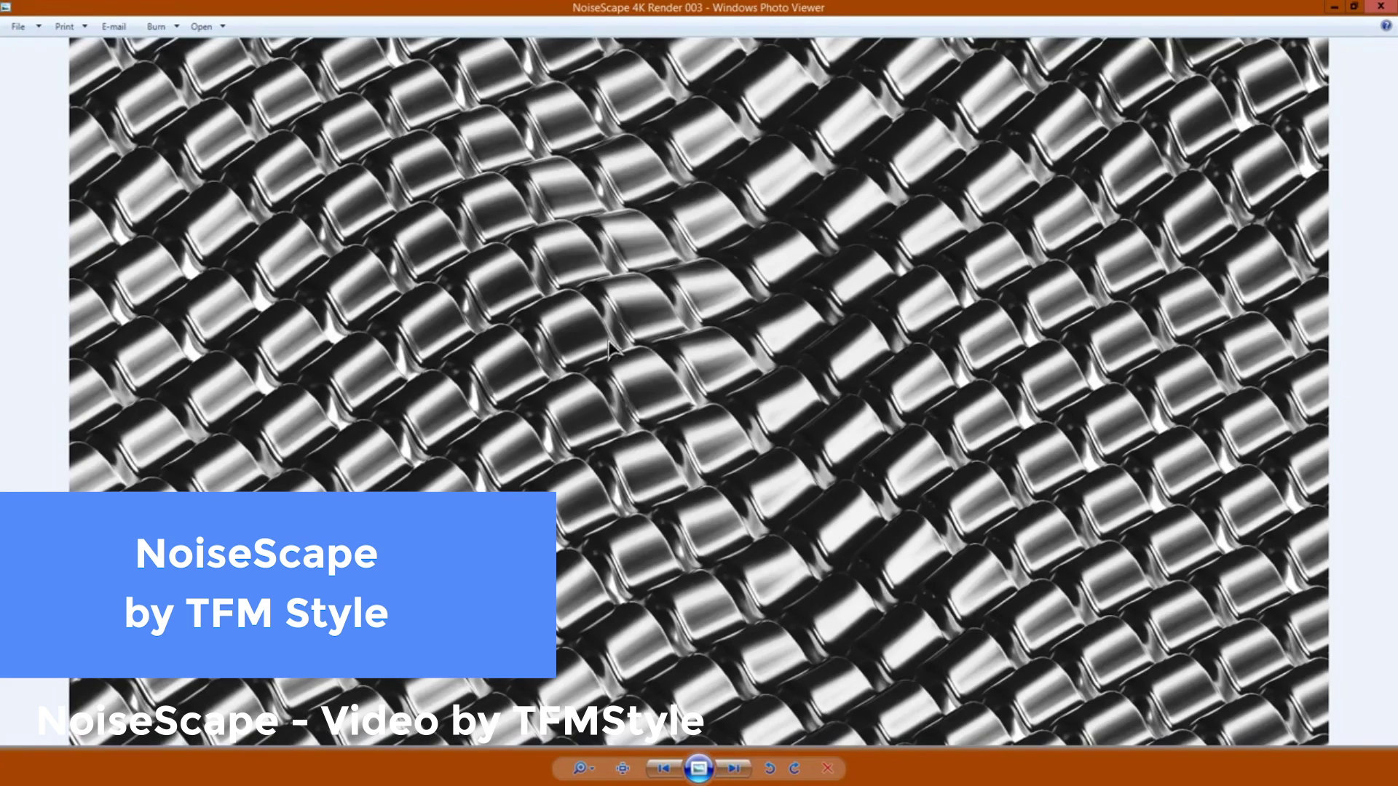
left_click(733, 769)
left_click(735, 770)
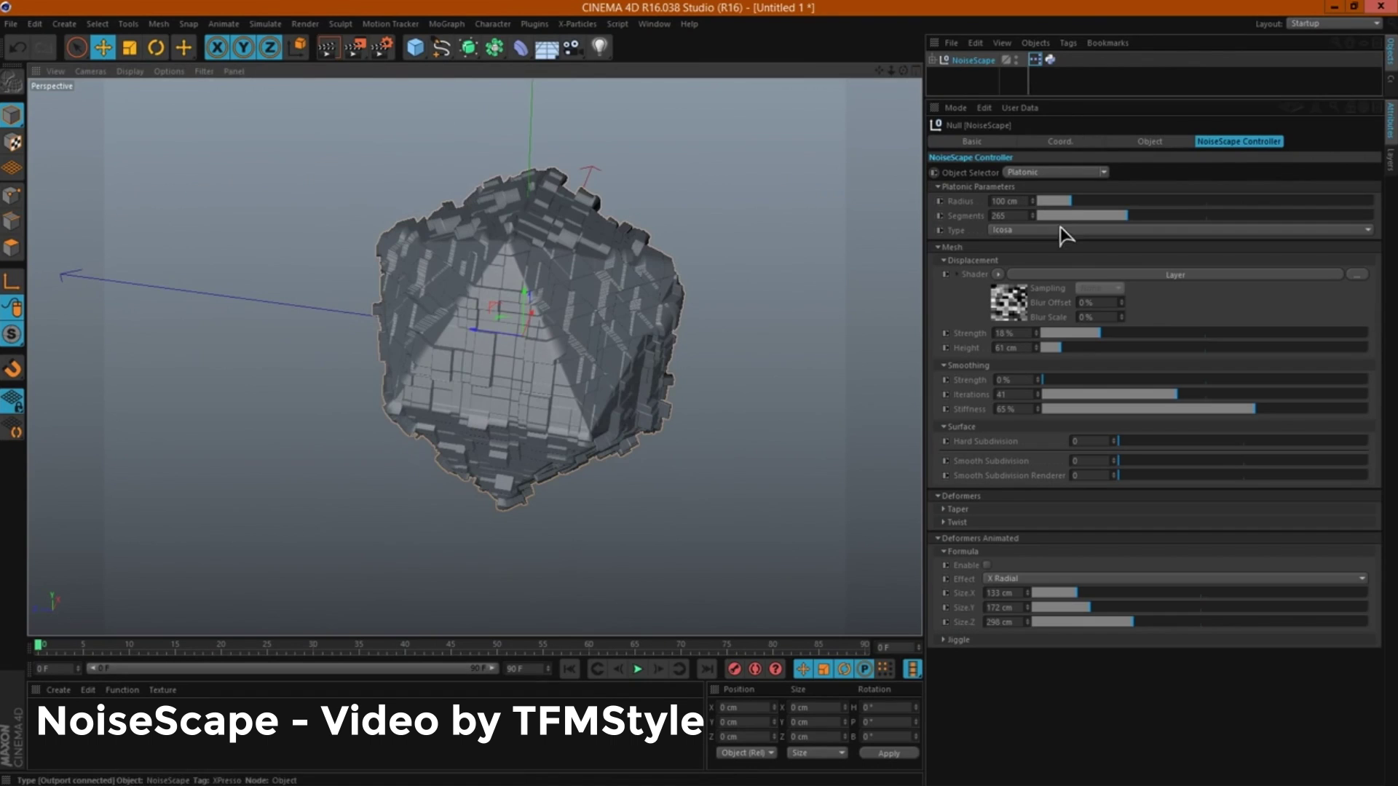
left_click(1099, 174)
left_click(1056, 246)
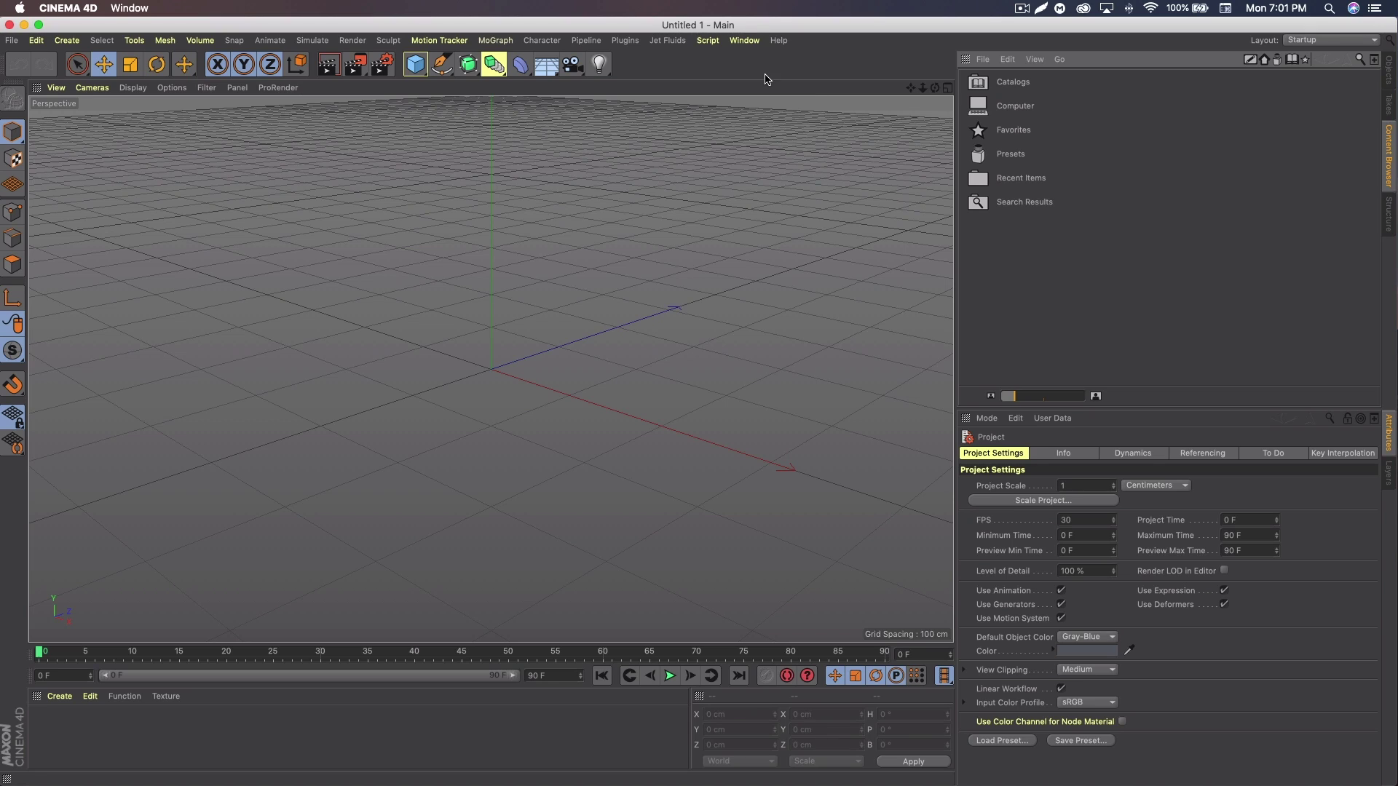
Add a MagicLaserShot laser from Plugins > MagicLaser with the Objects list showing
left_click(1387, 72)
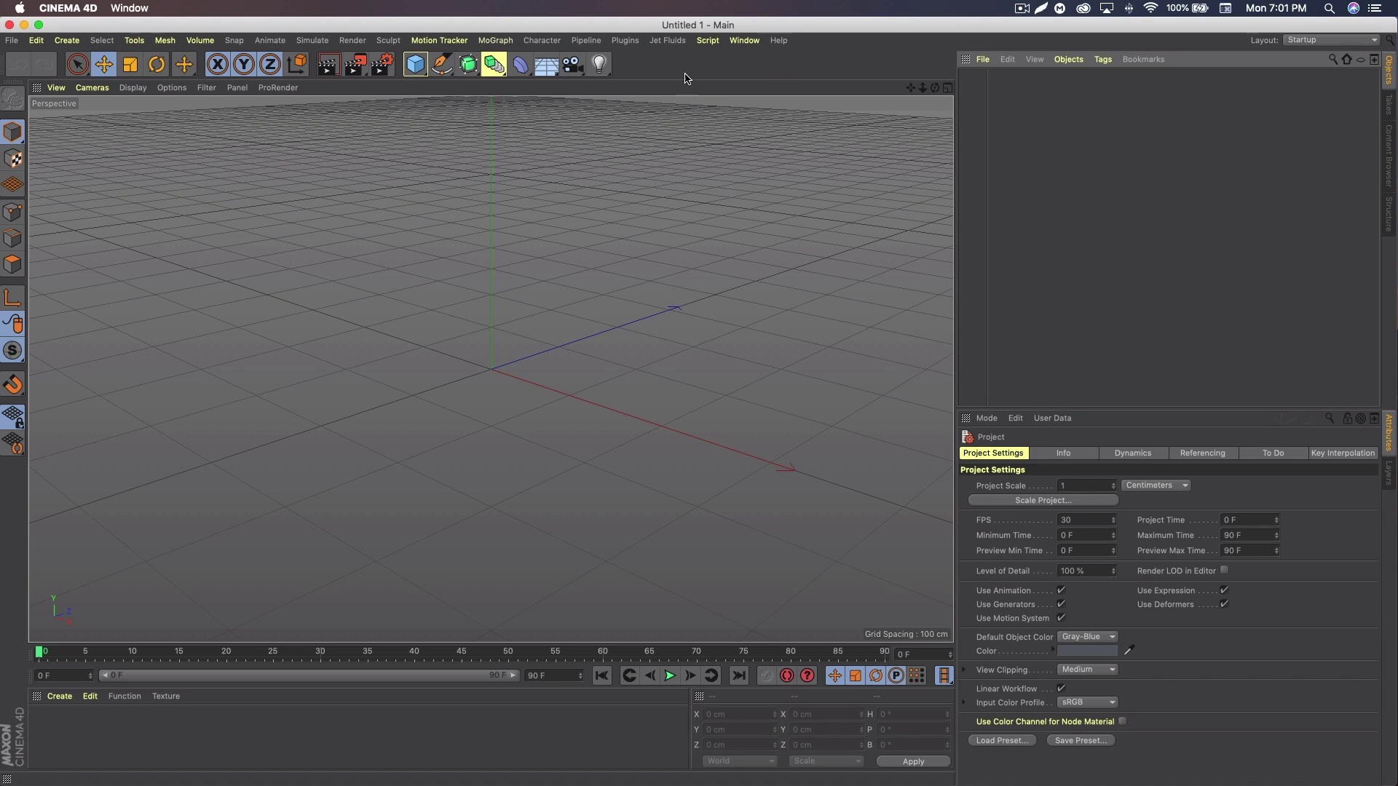
left_click(631, 42)
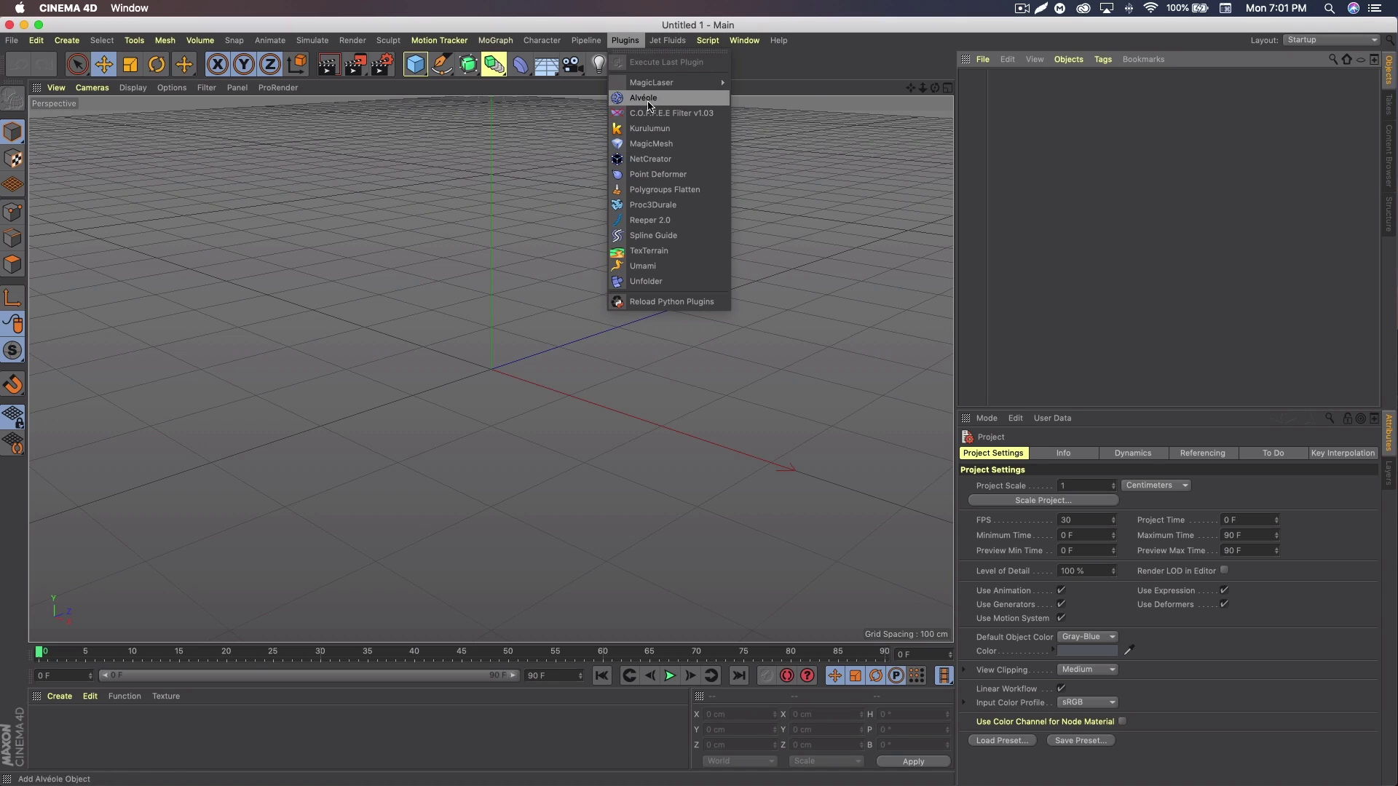
mouse_move(662, 85)
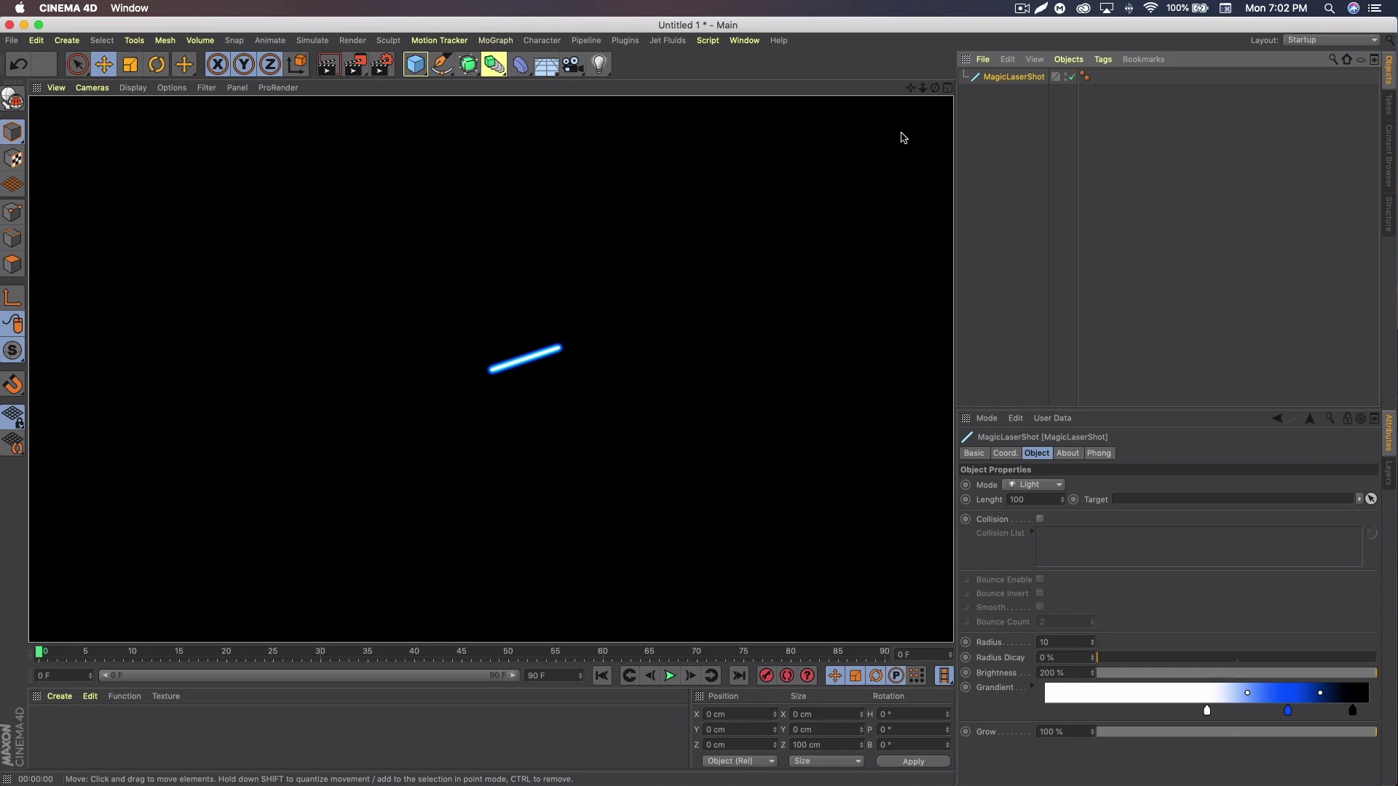
Delete the MagicLaserShot object, leaving the scene empty
left_click(997, 131)
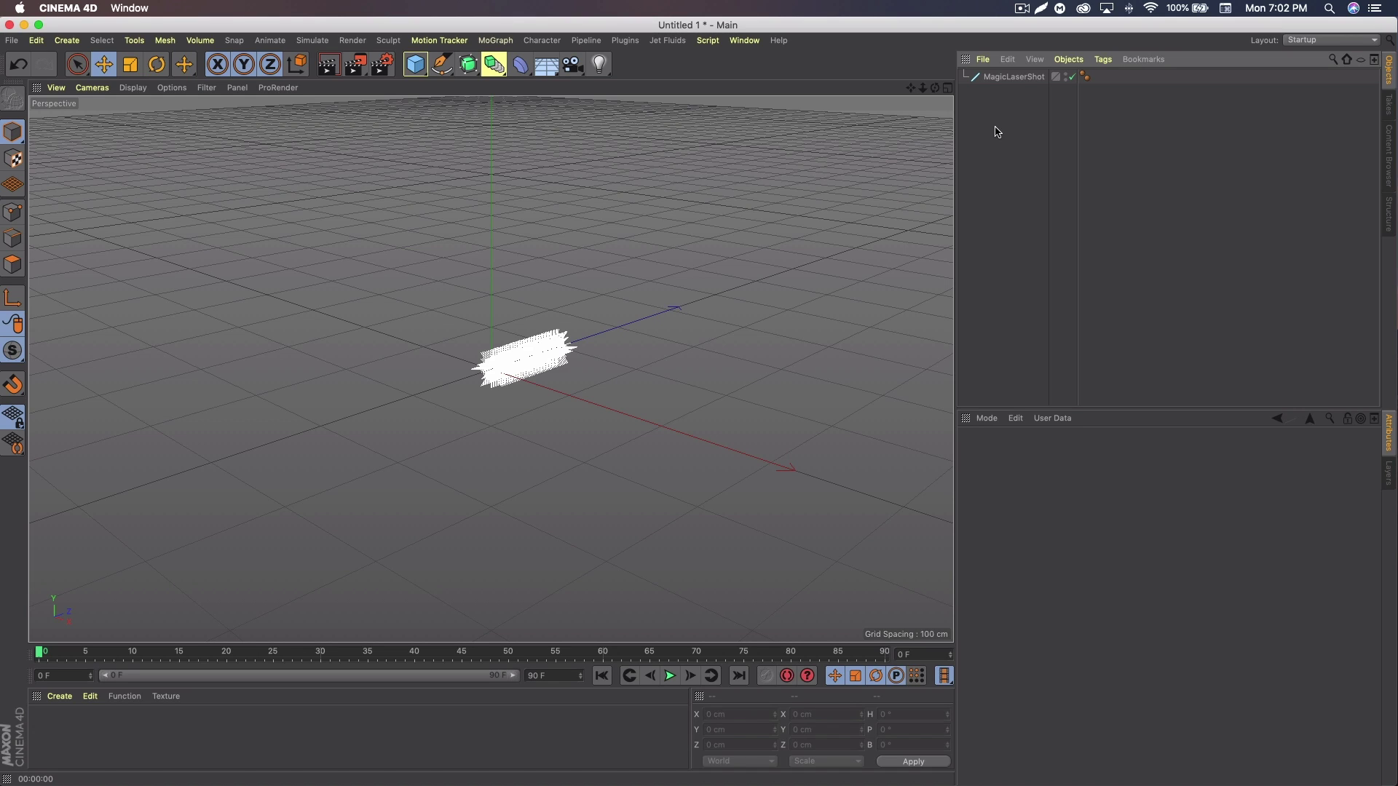
left_click(1016, 77)
key("Delete")
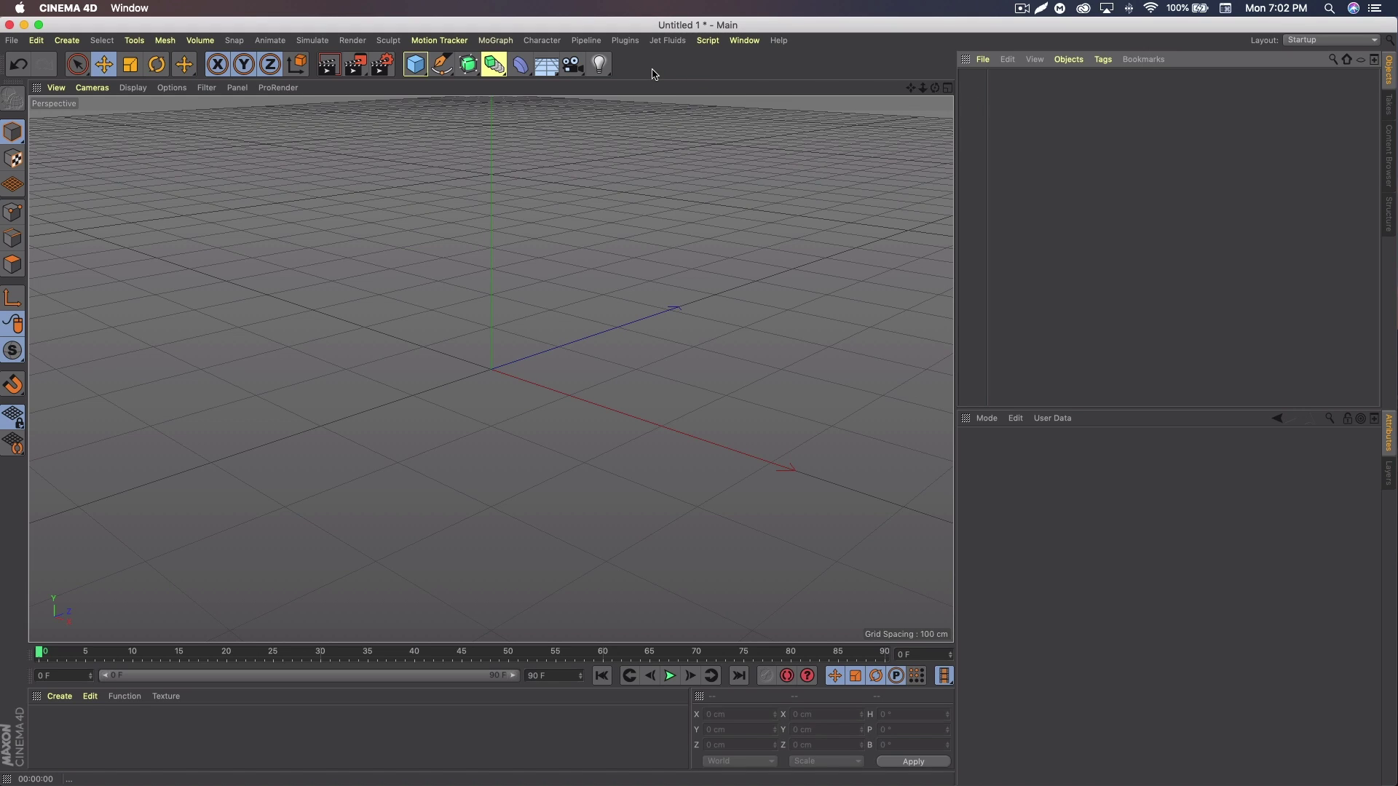
Create a new Jet Fluids scene and expand it to reveal Fluid and Emitter
left_click(664, 41)
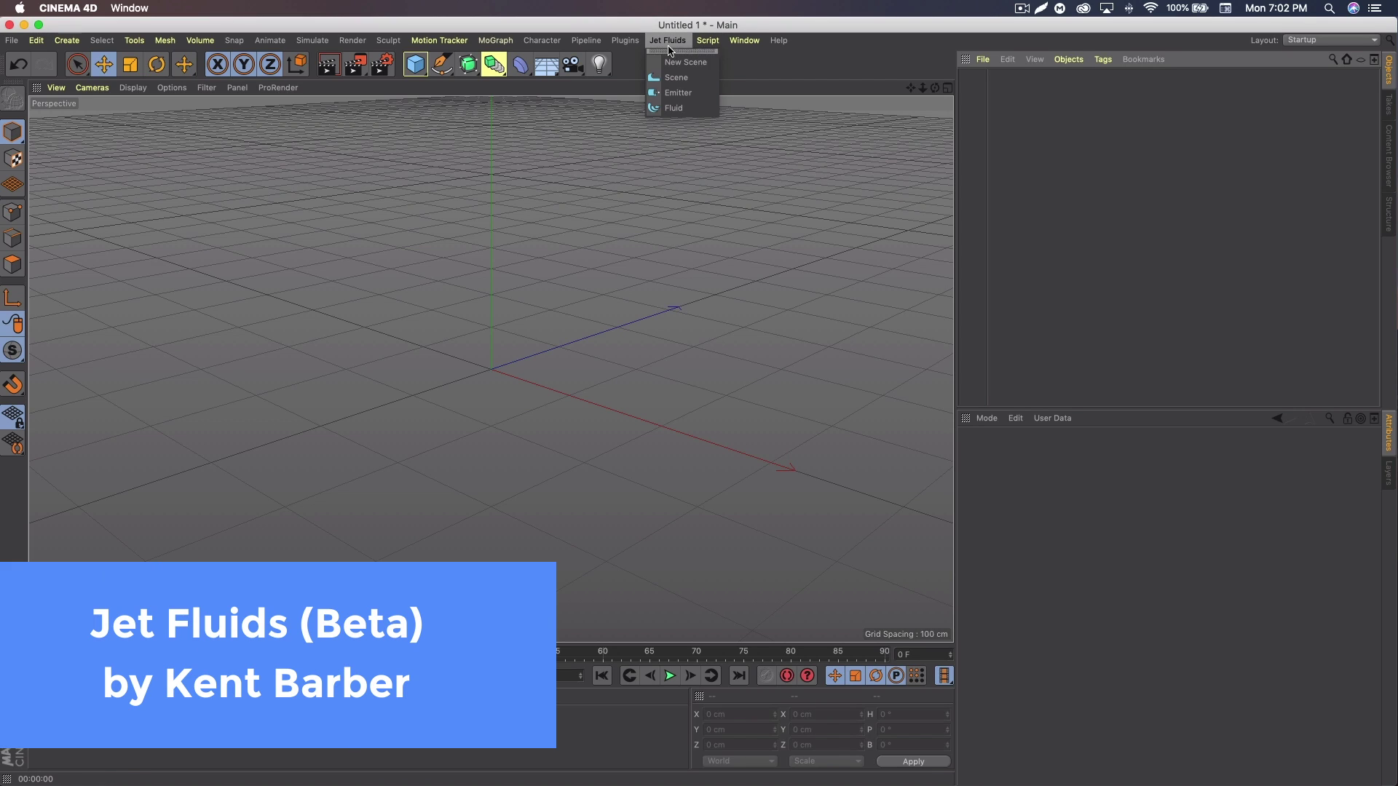
left_click(673, 62)
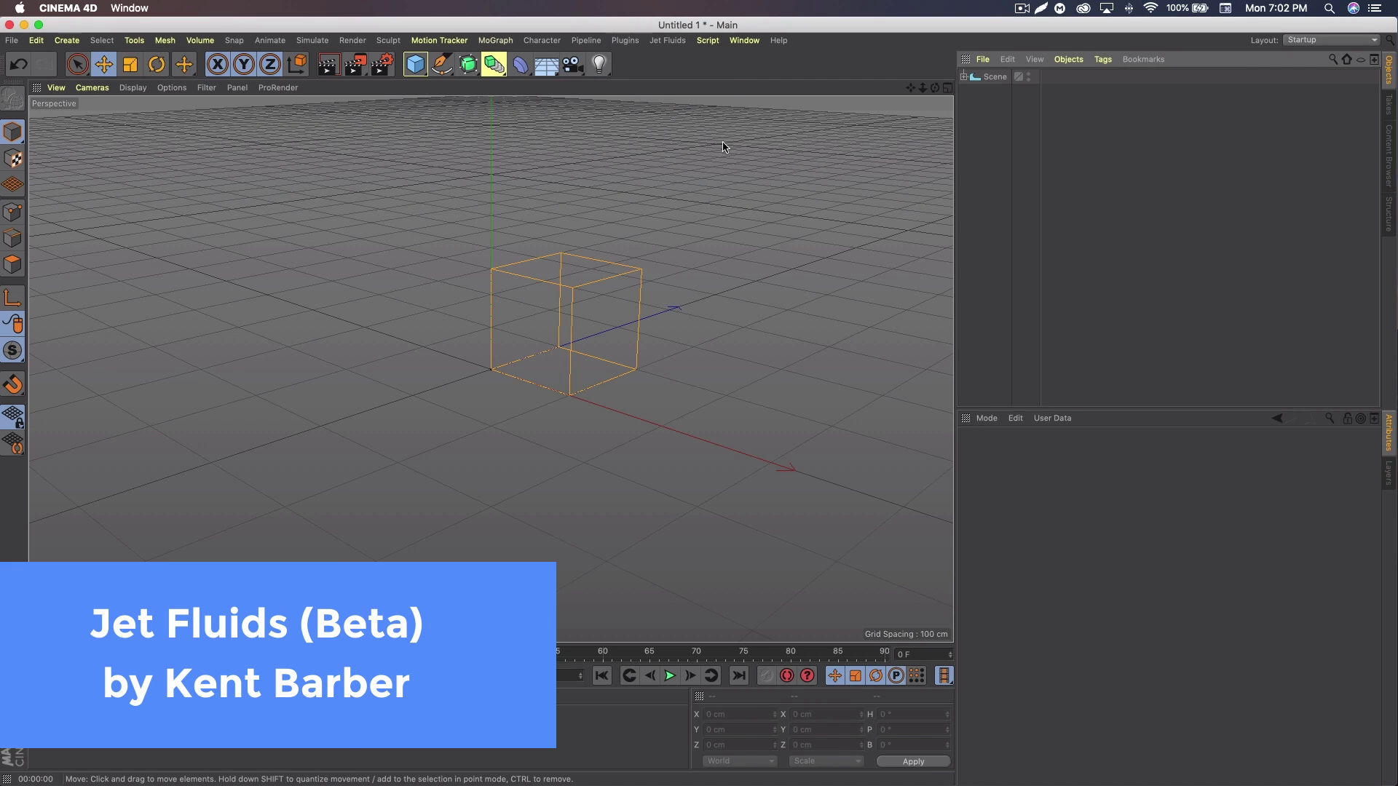
left_click(667, 42)
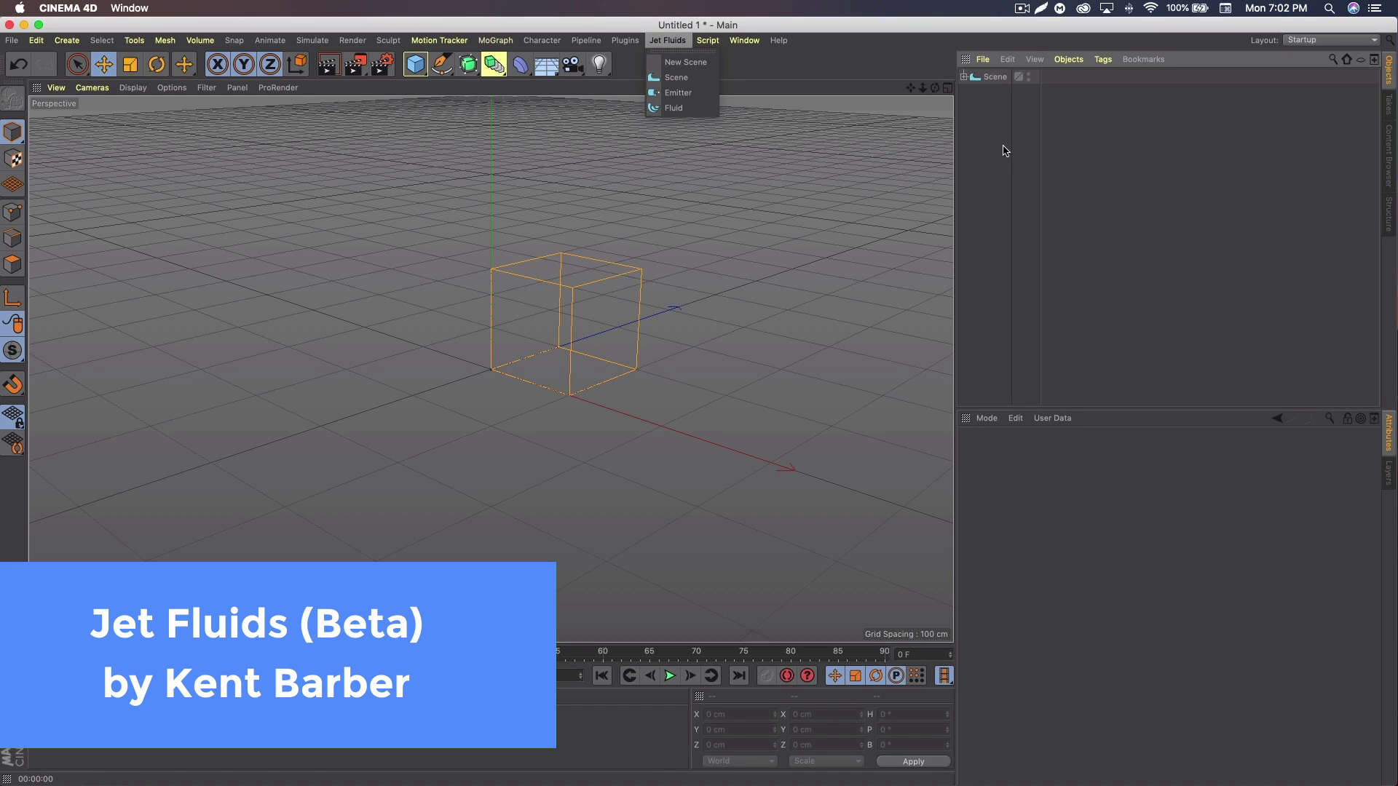
left_click(1036, 129)
left_click(964, 77)
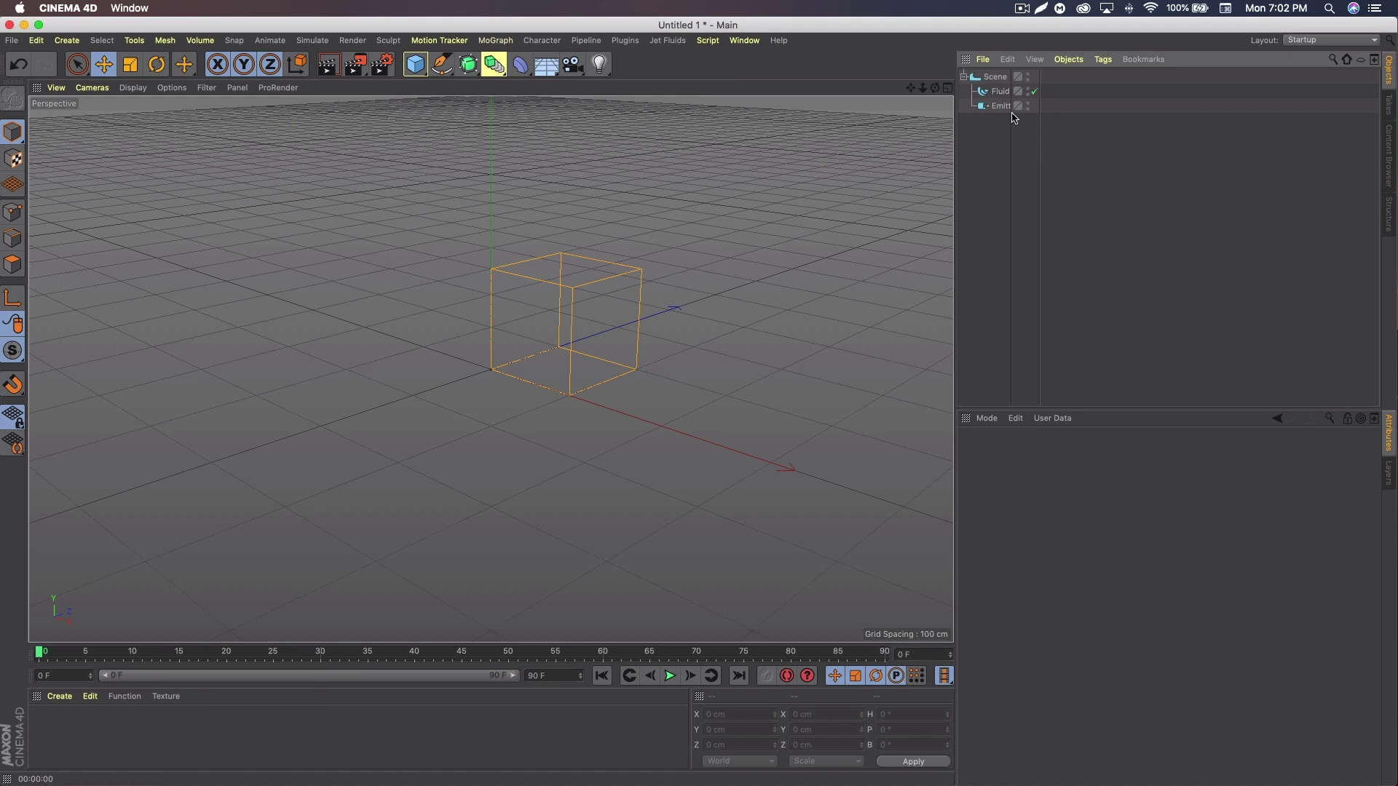
left_click_drag(956, 102, 989, 102)
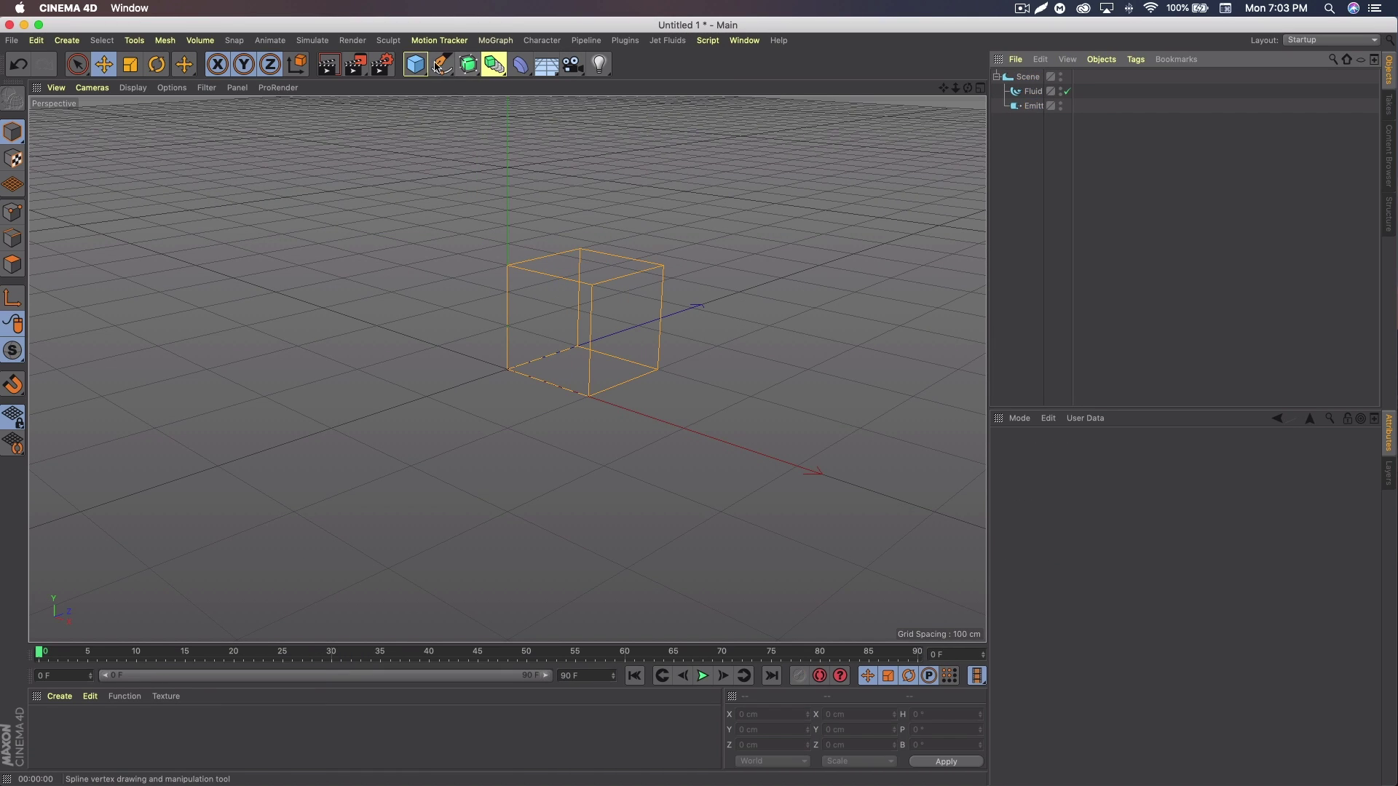
Add a sphere with a 47 cm radius and raise it above the fluid box
left_click(415, 64)
left_click(685, 110)
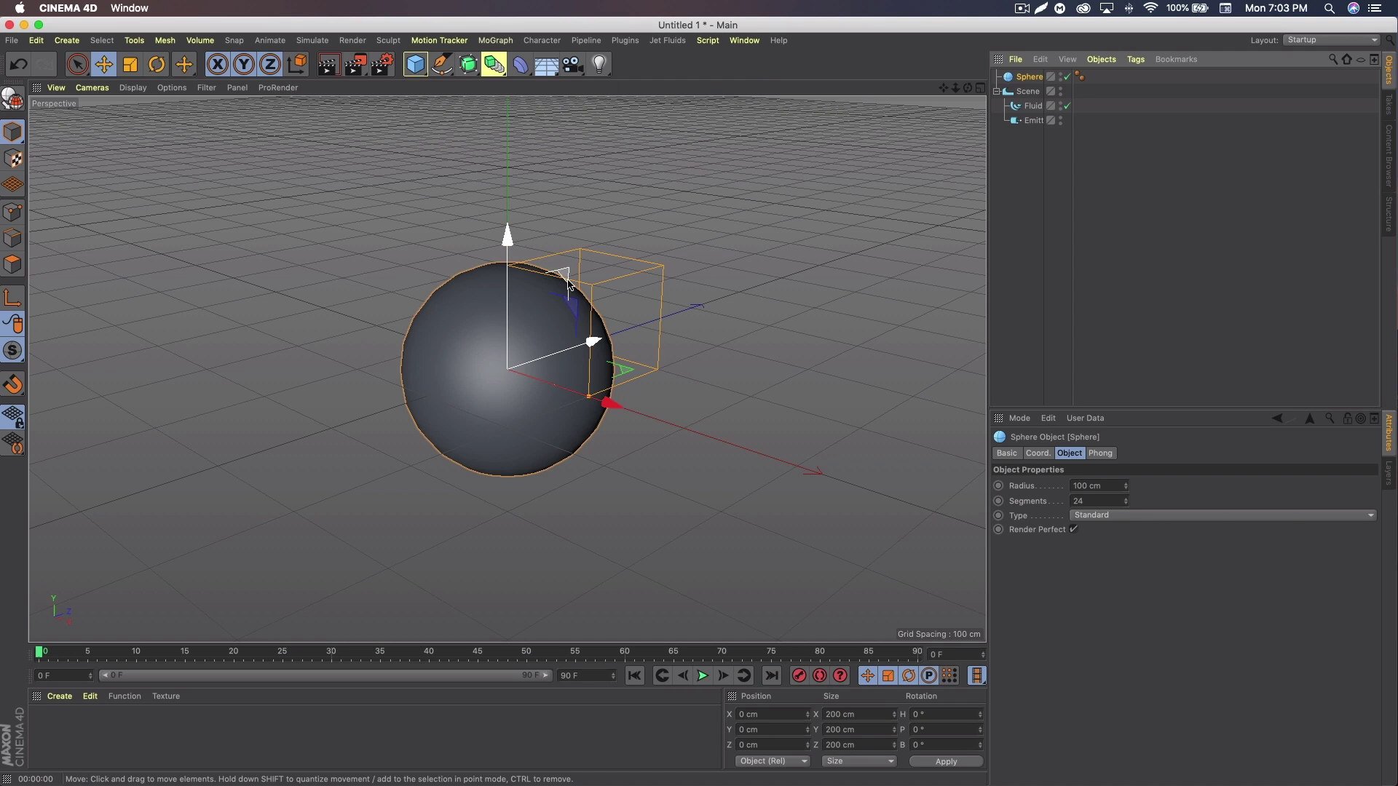
left_click_drag(593, 340, 677, 348)
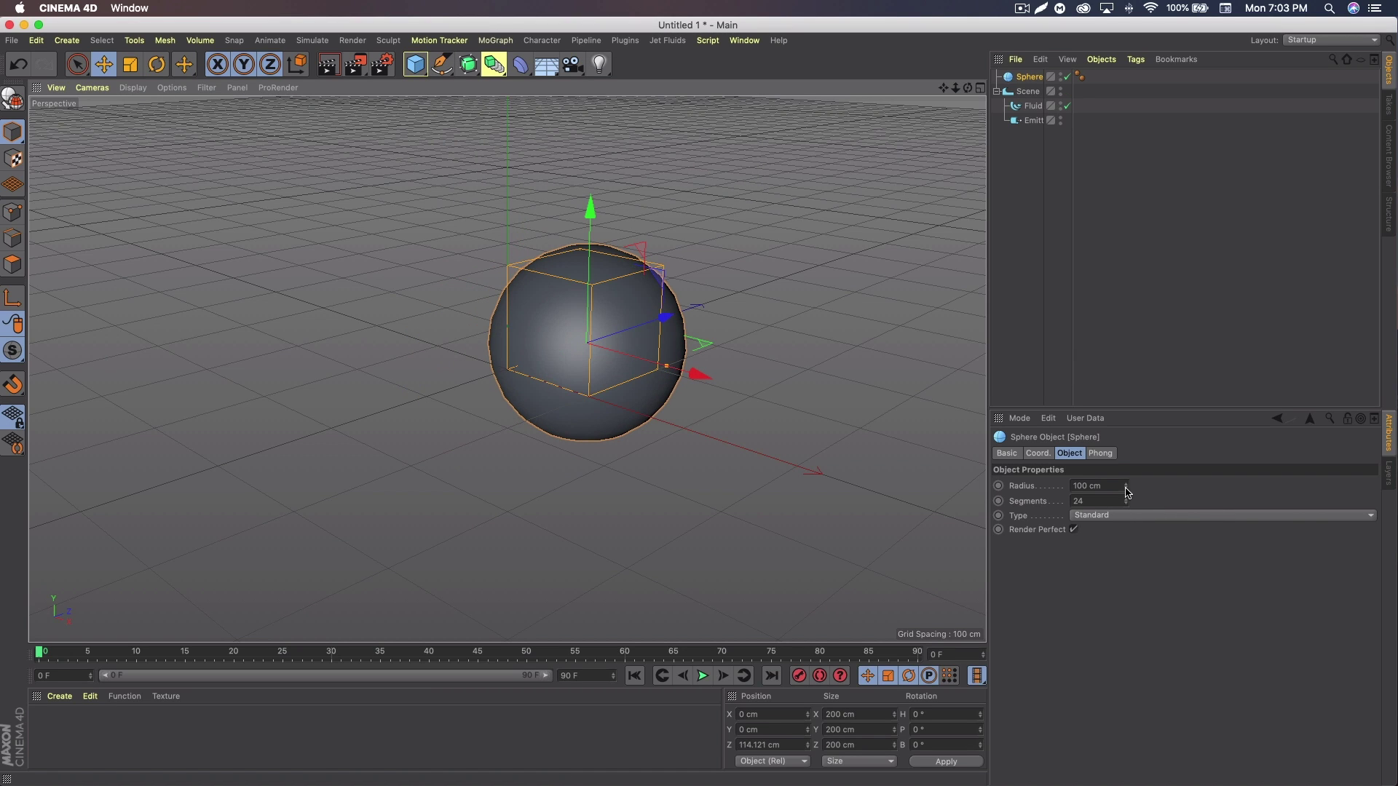
left_click_drag(1126, 492, 1124, 524)
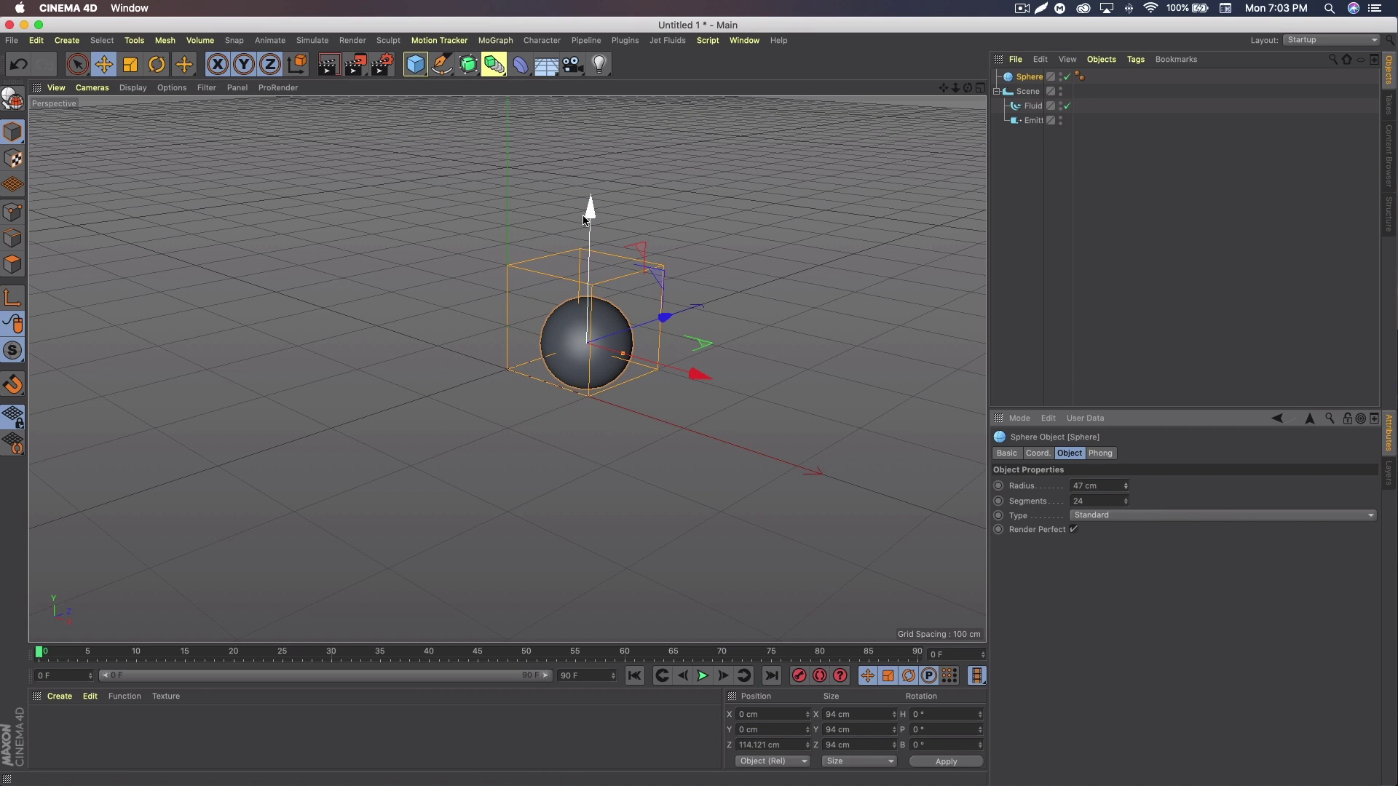
left_click_drag(587, 220, 588, 128)
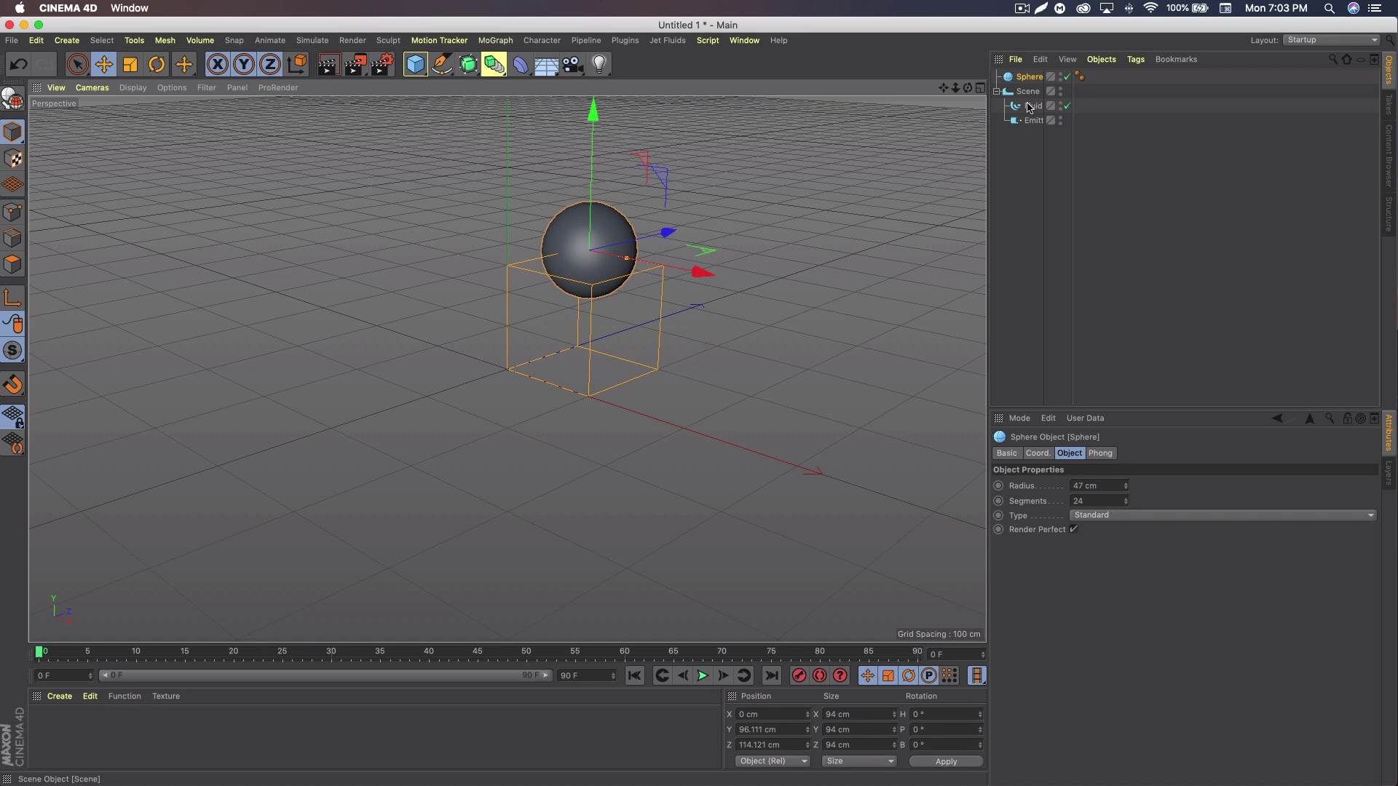
left_click_drag(466, 368, 633, 321, "alt")
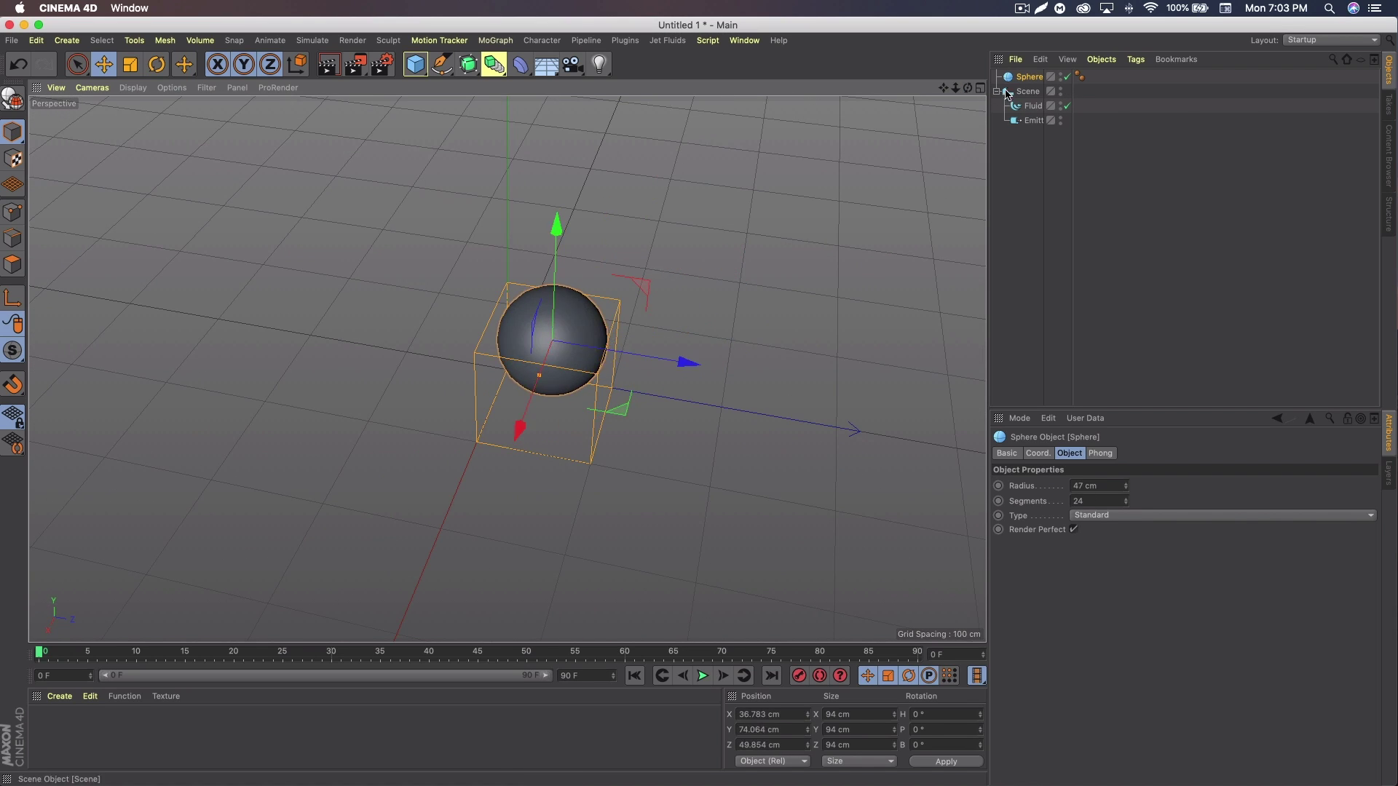
Make the Sphere the Emitter's body and start caching the fluid simulation
left_click(1008, 91)
left_click(1033, 121)
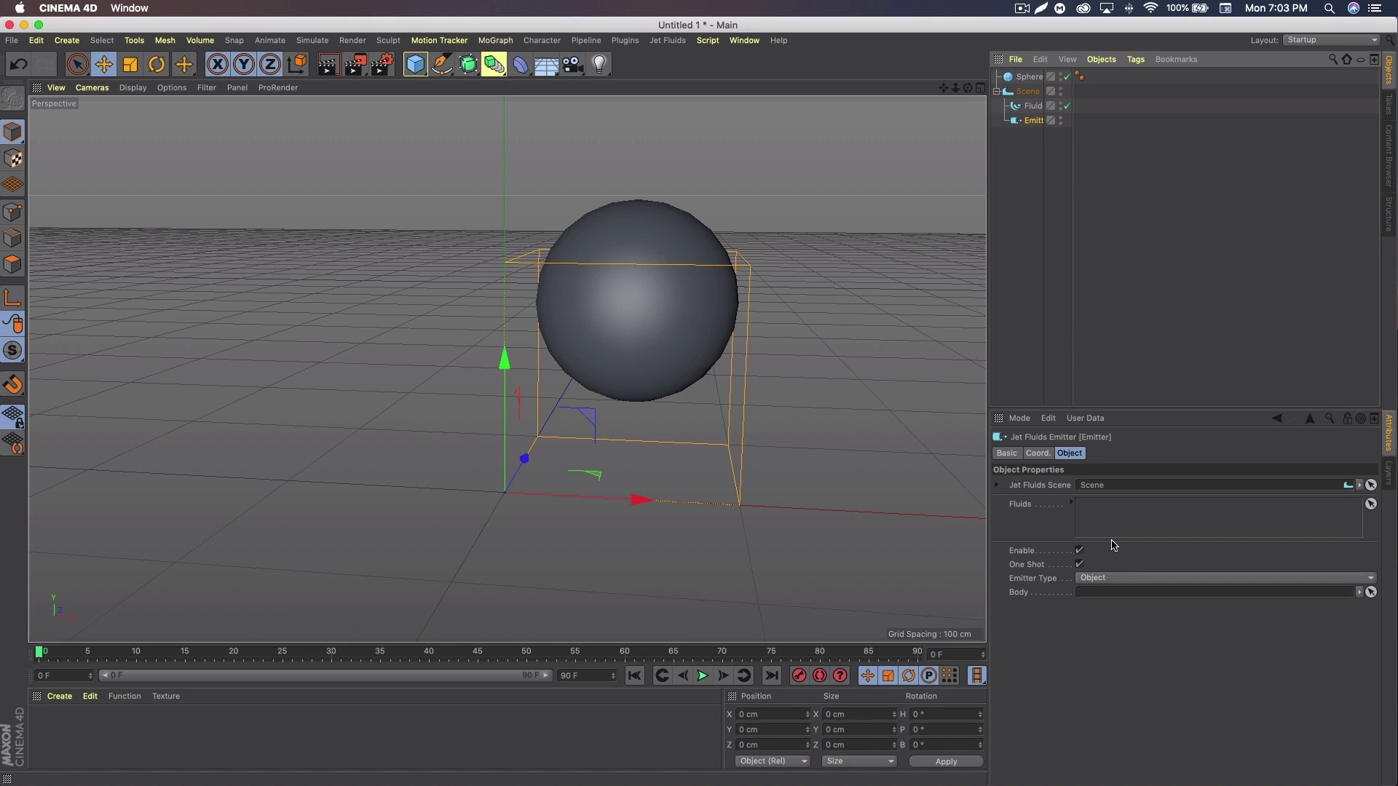
left_click_drag(1028, 77, 1100, 592)
left_click(1033, 106)
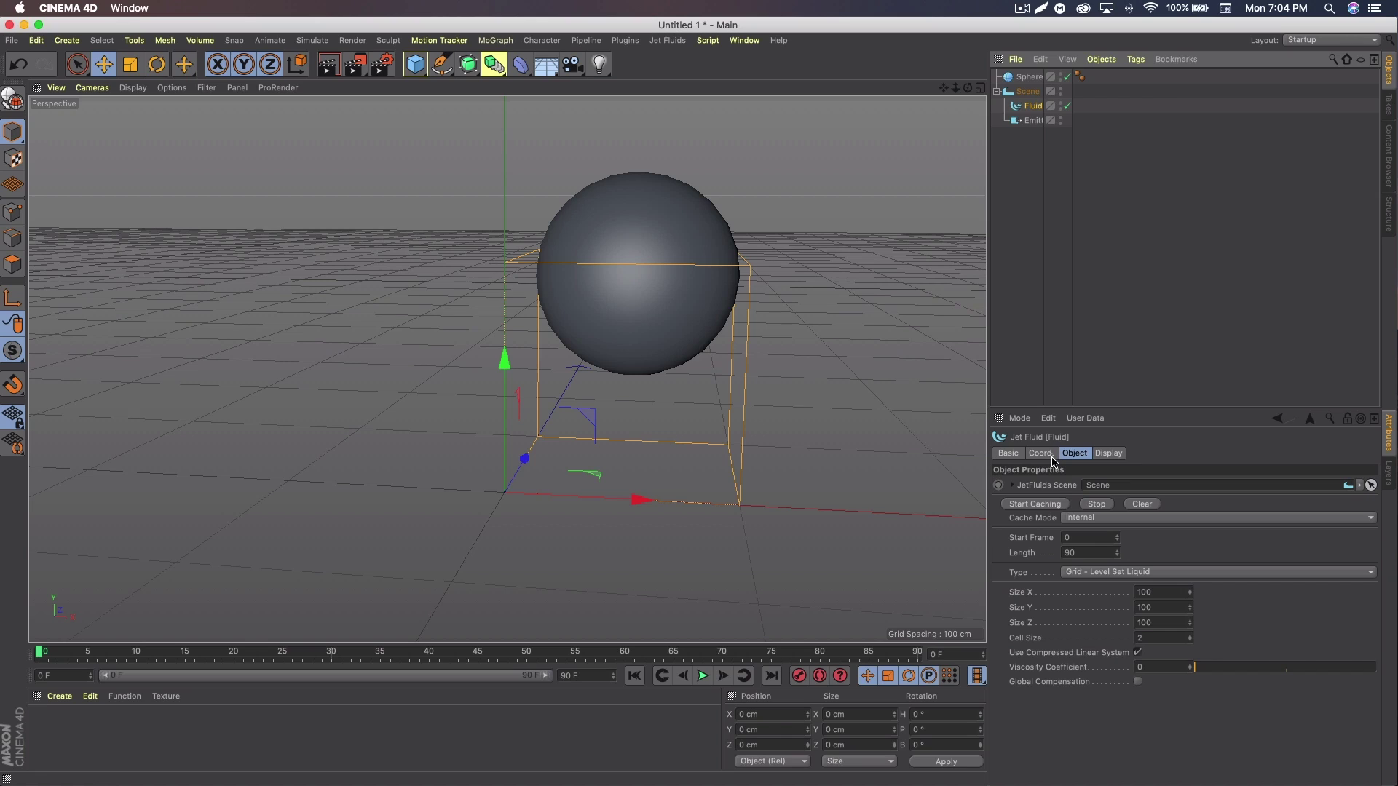
left_click(1034, 505)
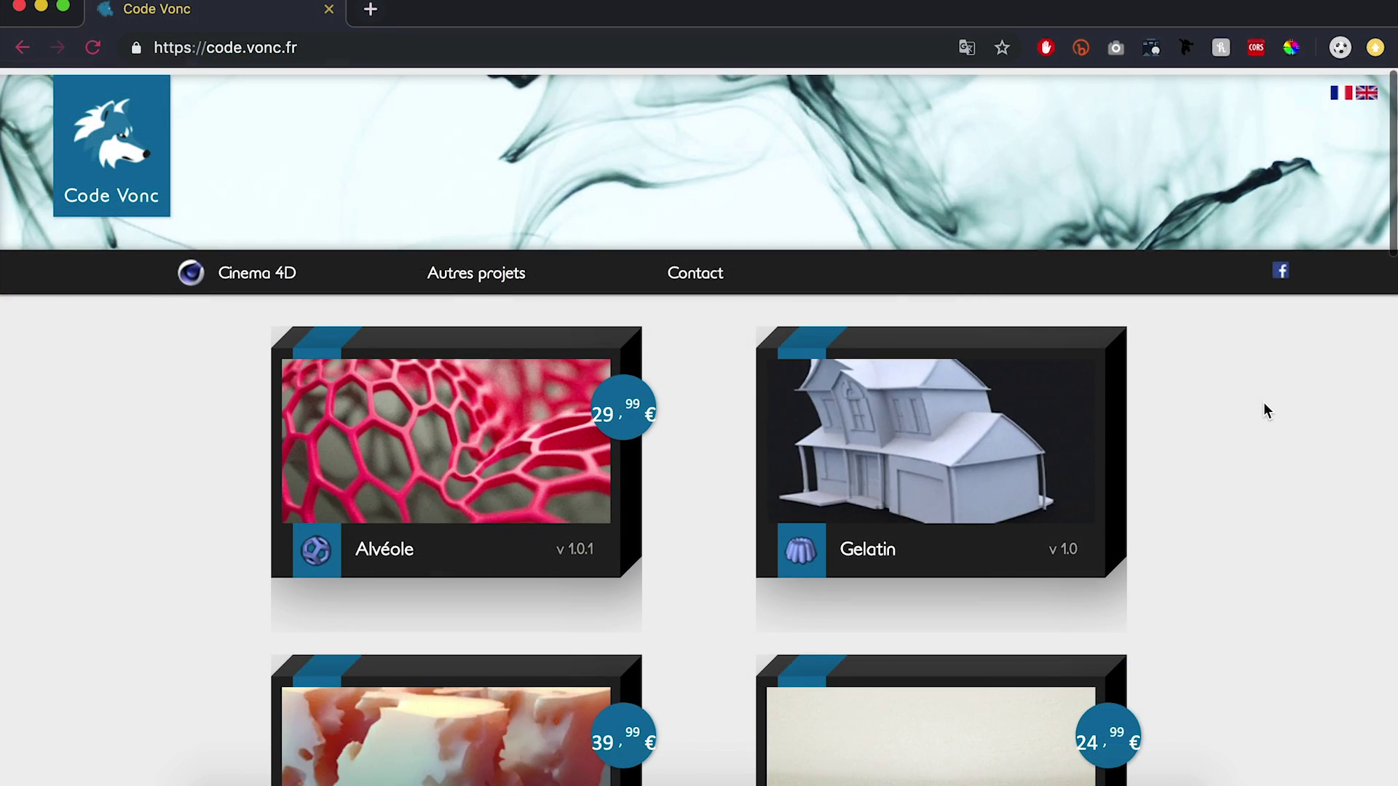
Scroll the code.vonc.fr catalogue past Proc3Dural, Spline Guide, TexTerrain, UV Vonc and Import SVG
scroll(1264, 407, "down", 3)
scroll(1264, 405, "down", 5)
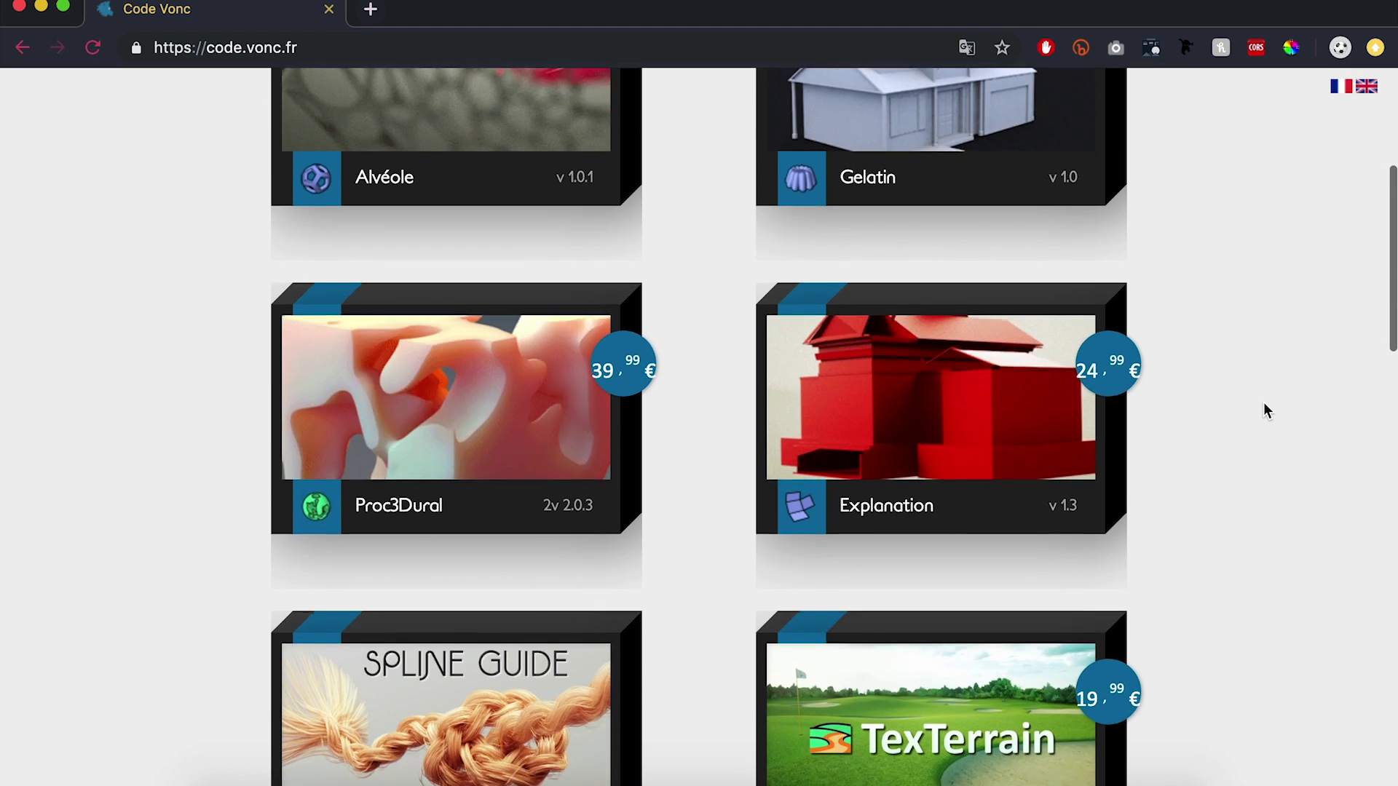
scroll(1264, 409, "down", 5)
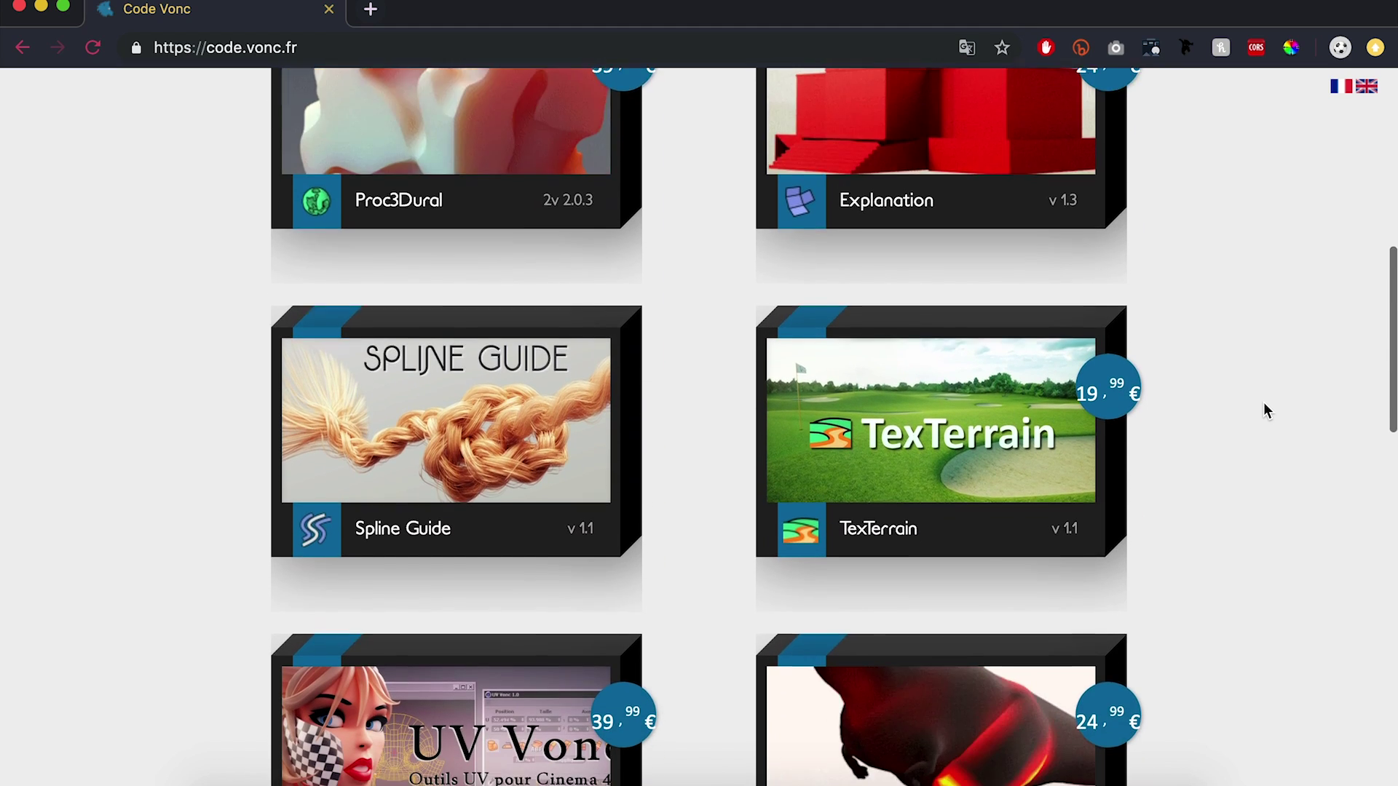
scroll(1264, 408, "down", 8)
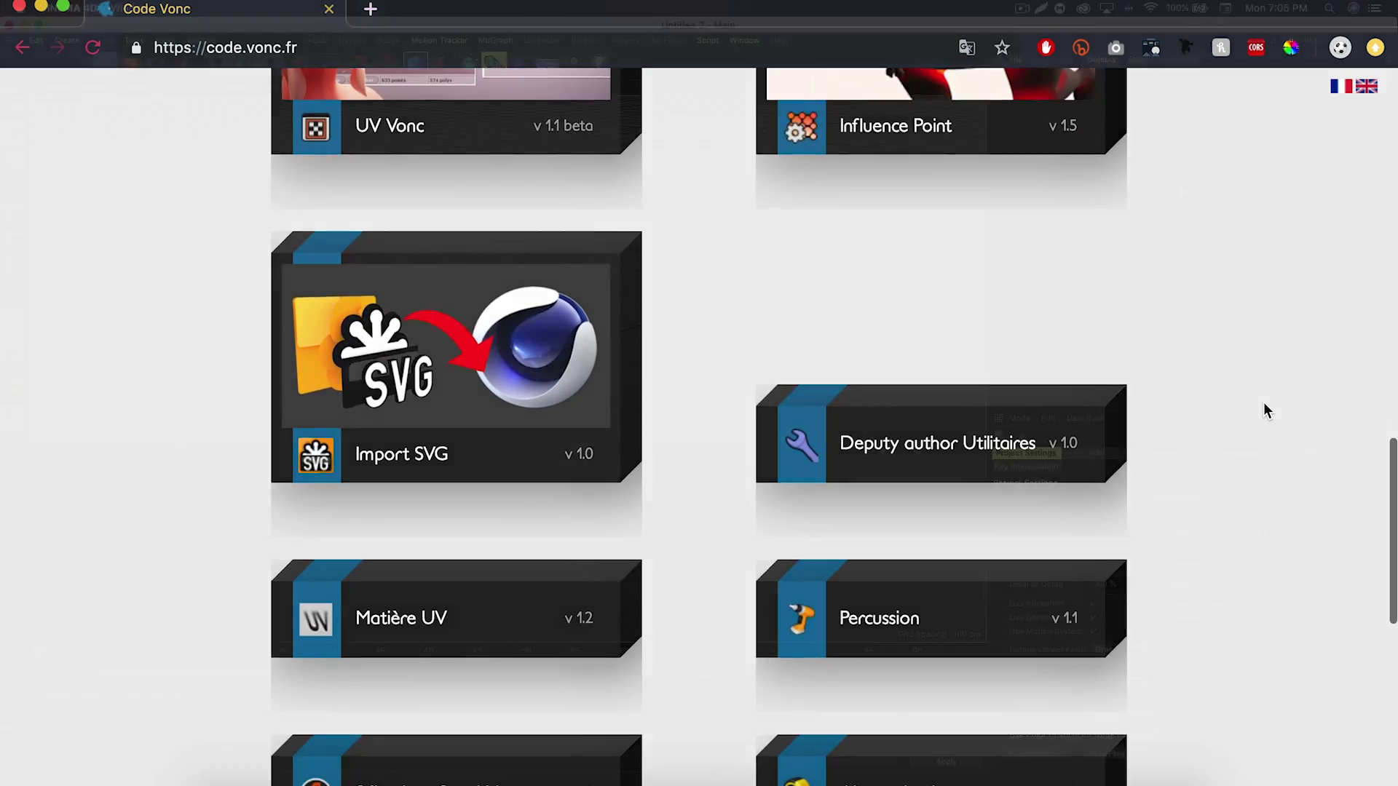
scroll(1263, 405, "down", 4)
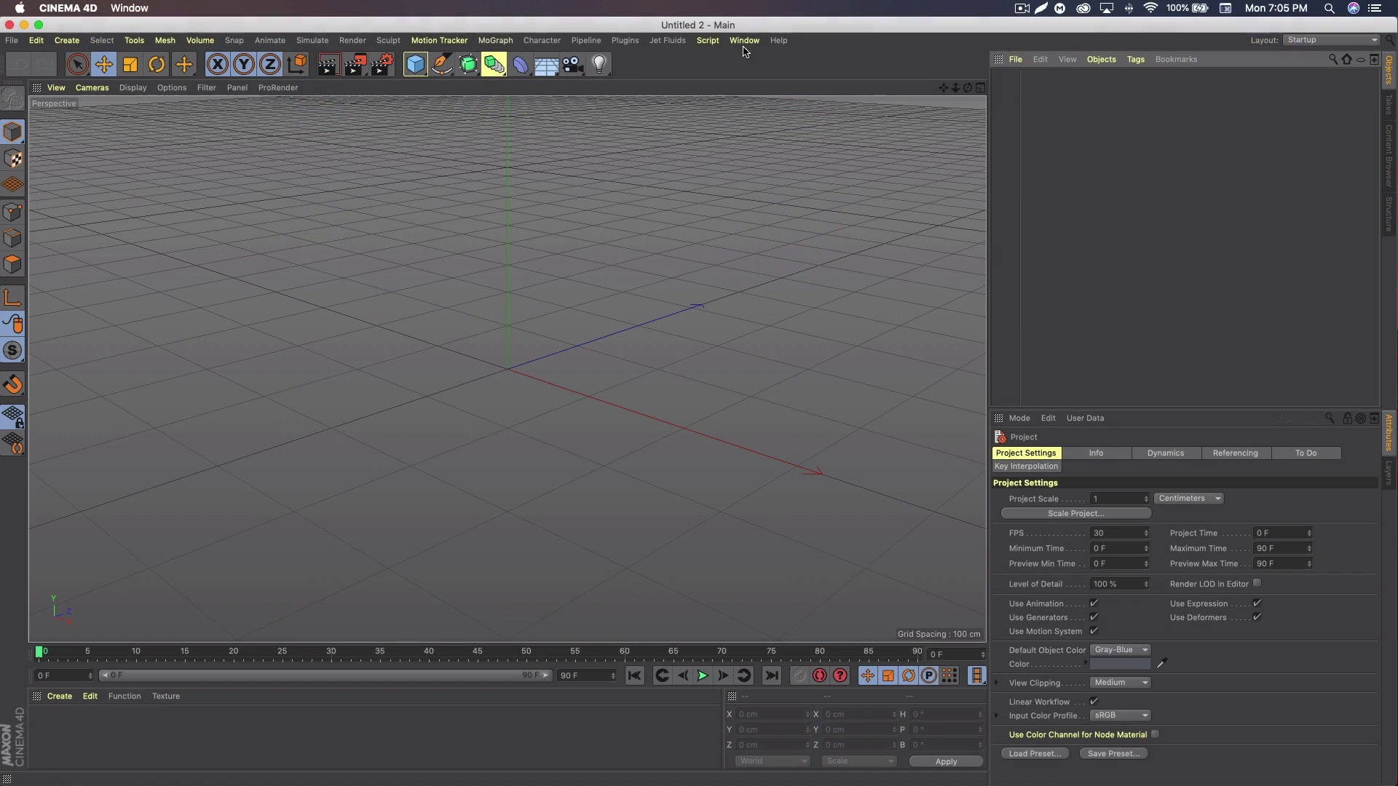
Add an Unfolder object and a 200 cm cube with 10 segments on X, Y and Z
left_click(632, 40)
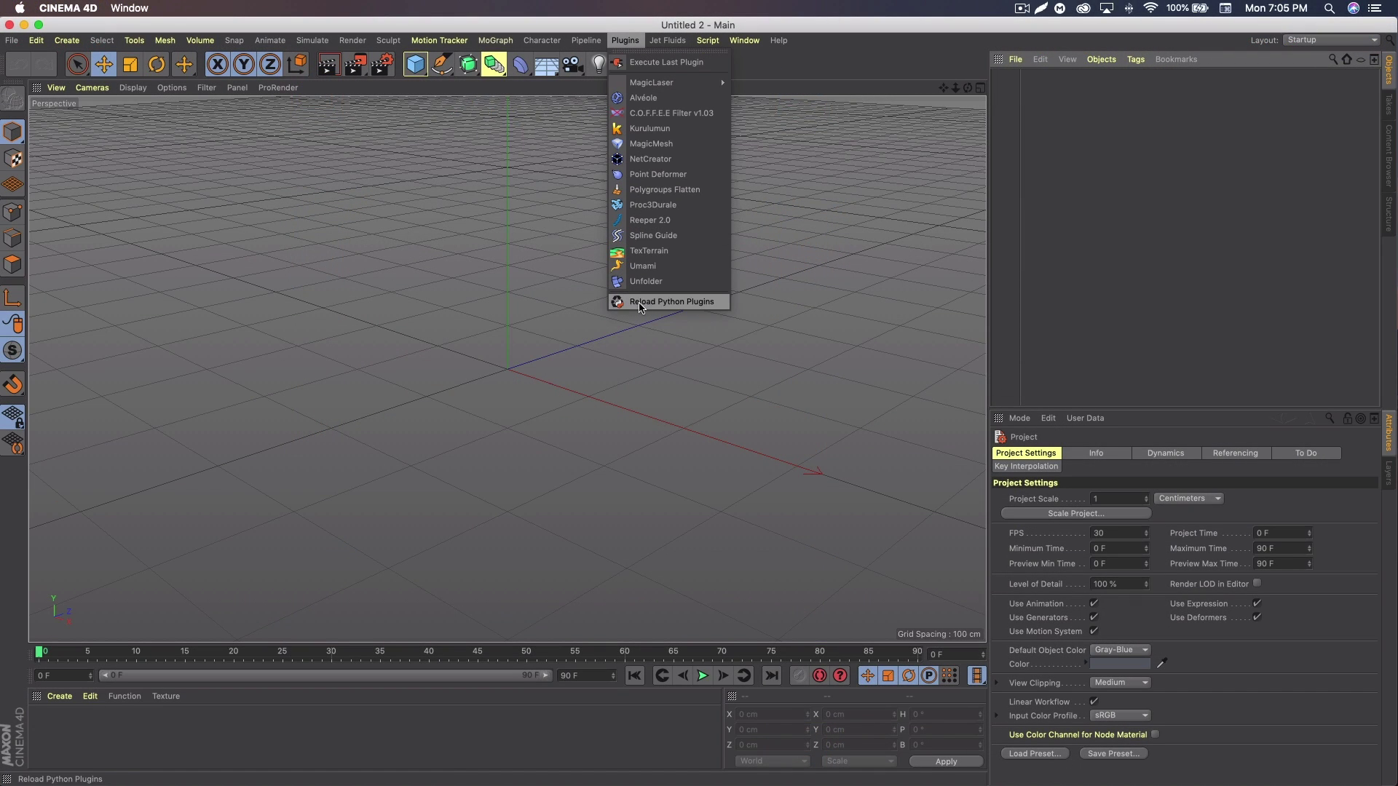
left_click(645, 281)
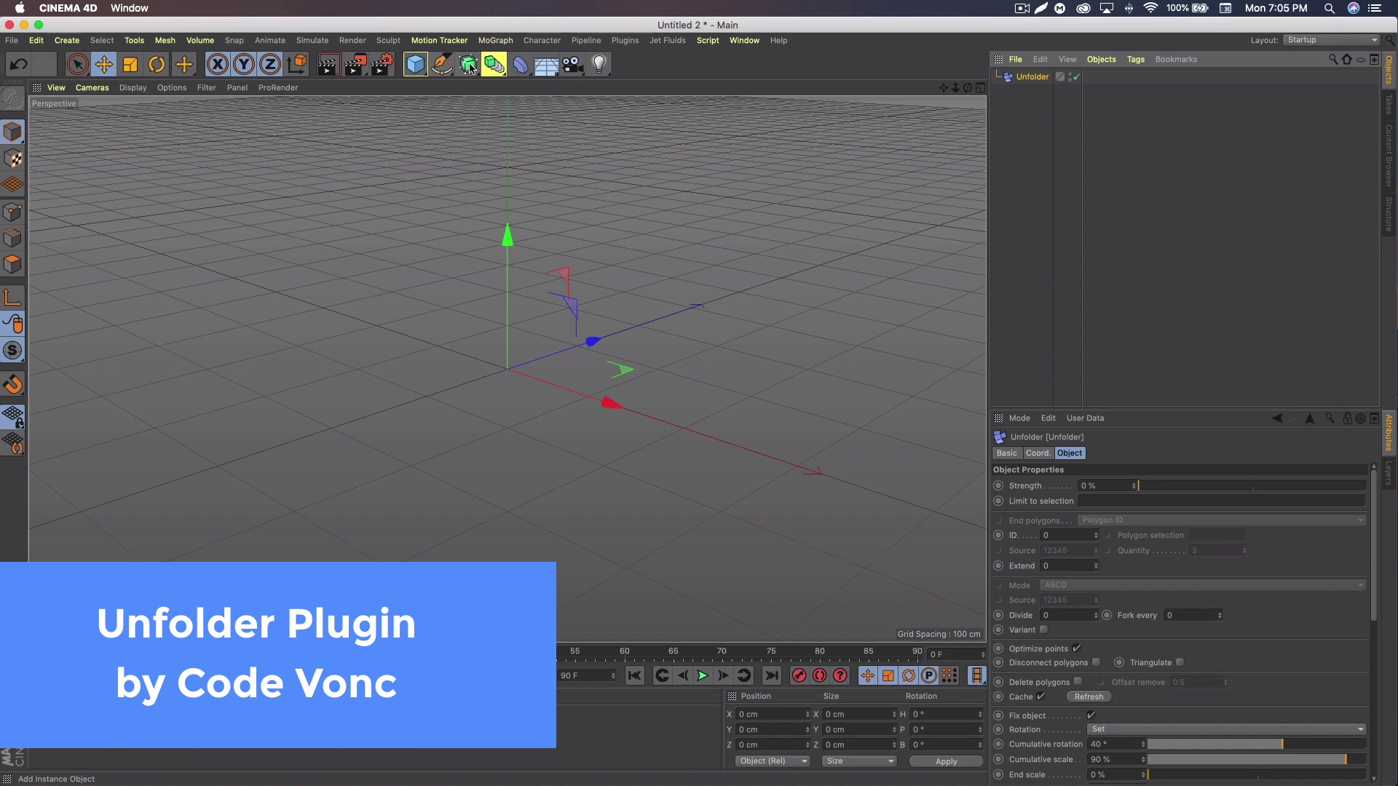
left_click_drag(416, 65, 536, 83)
left_click_drag(1226, 486, 1237, 481)
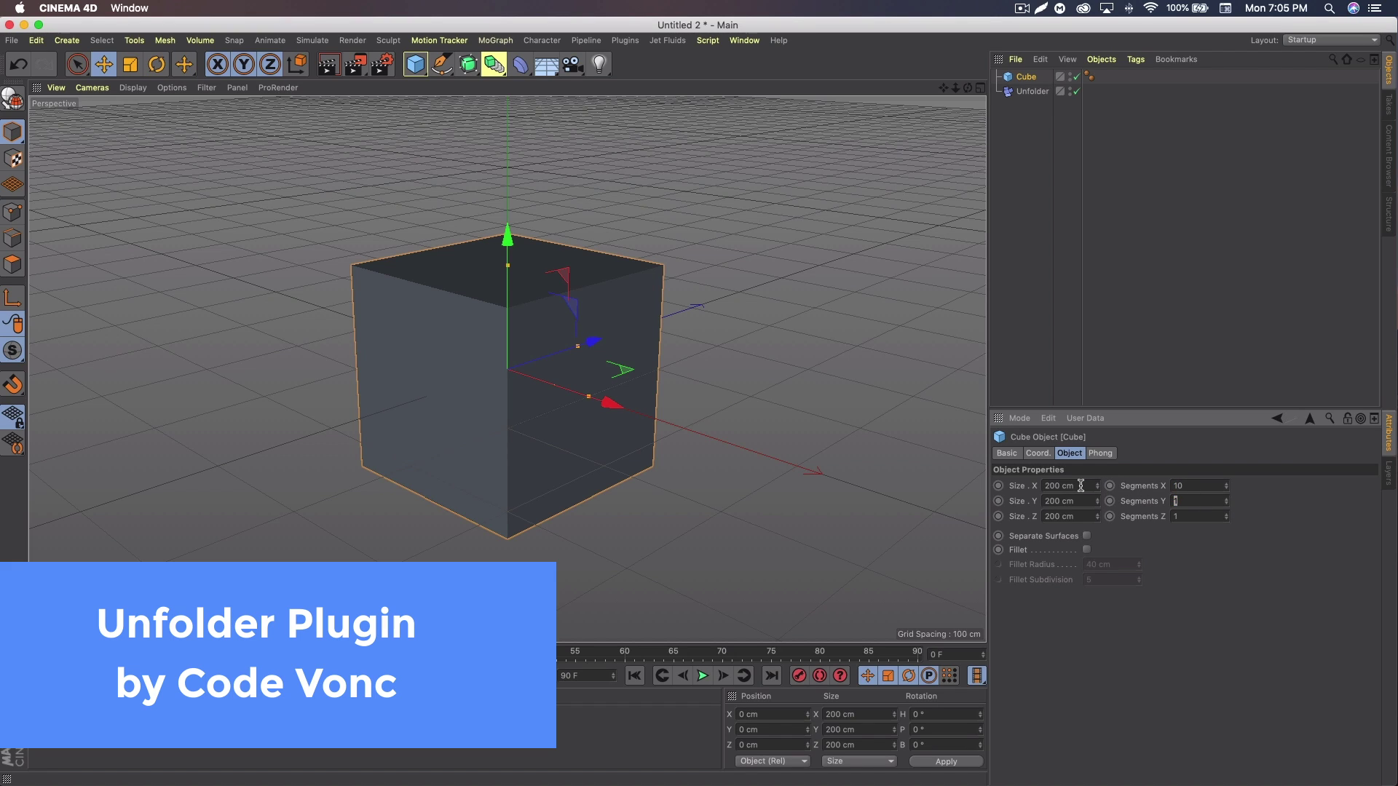
type("10")
key("Return")
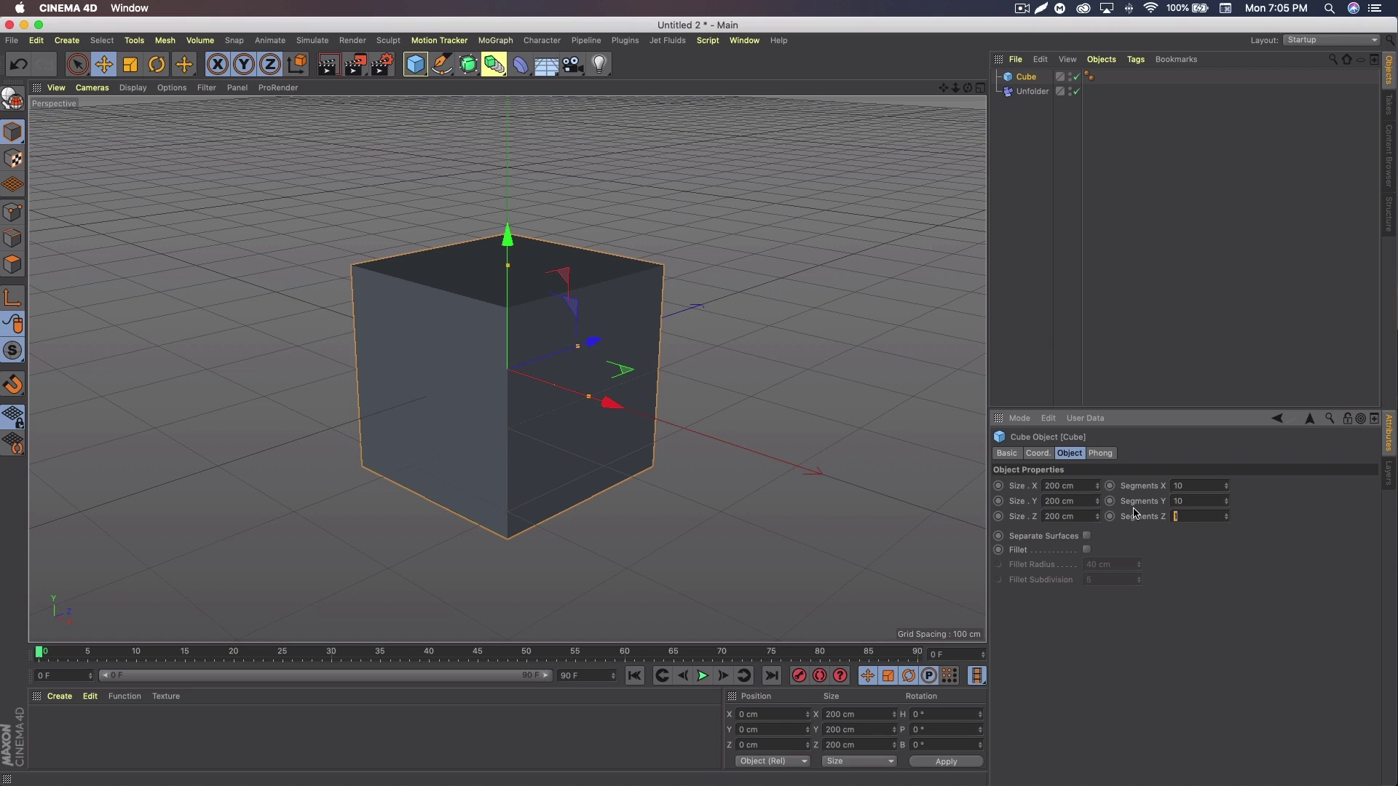
key("Return")
Switch the viewport to Gouraud Shading (Lines) and parent Unfolder under the cube
left_click(132, 87)
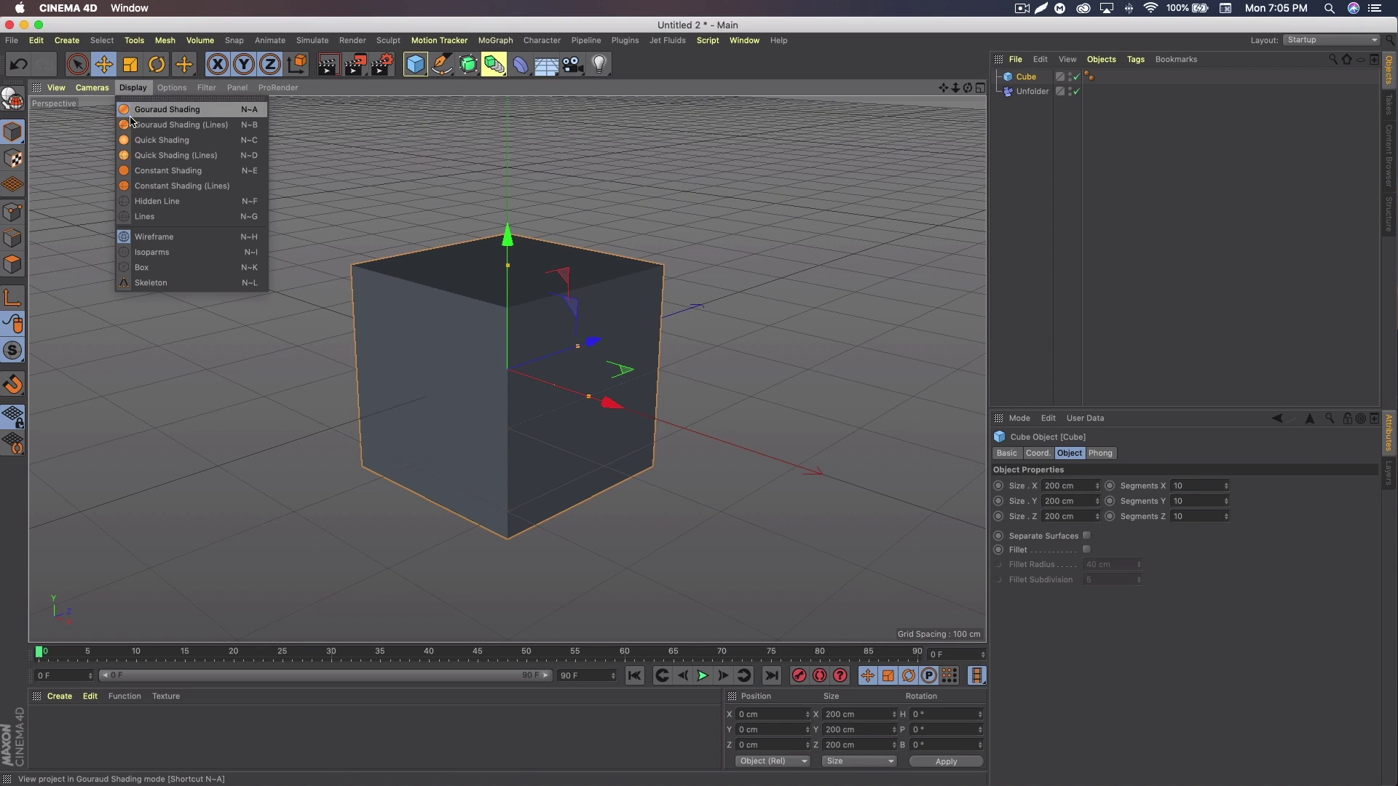
left_click(167, 122)
left_click_drag(1031, 92, 1027, 78)
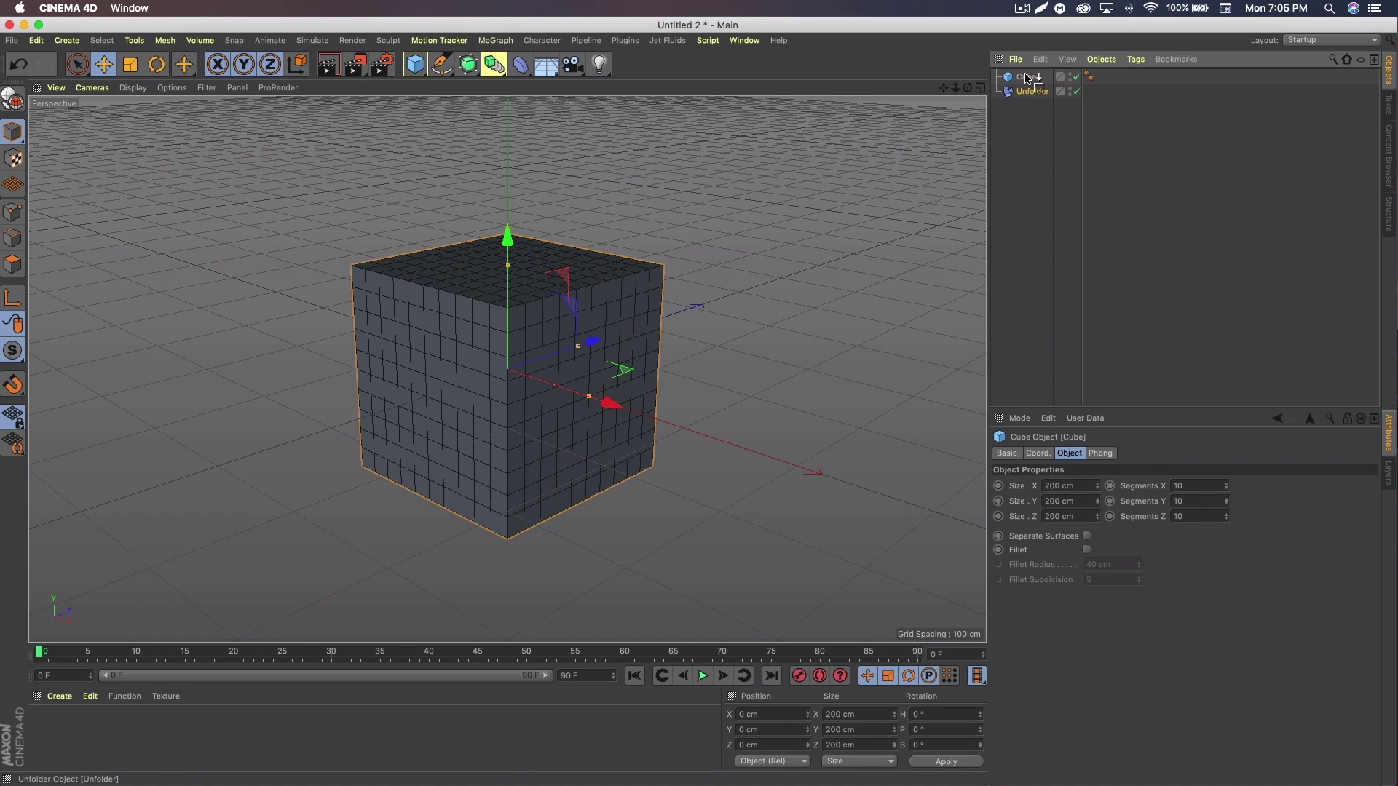
Scrub the Unfolder Strength to unfold the cube into curled strips, up to about three quarters
mouse_move(1140, 489)
left_mouse_down()
mouse_move(1336, 492)
mouse_move(1124, 489)
left_mouse_up()
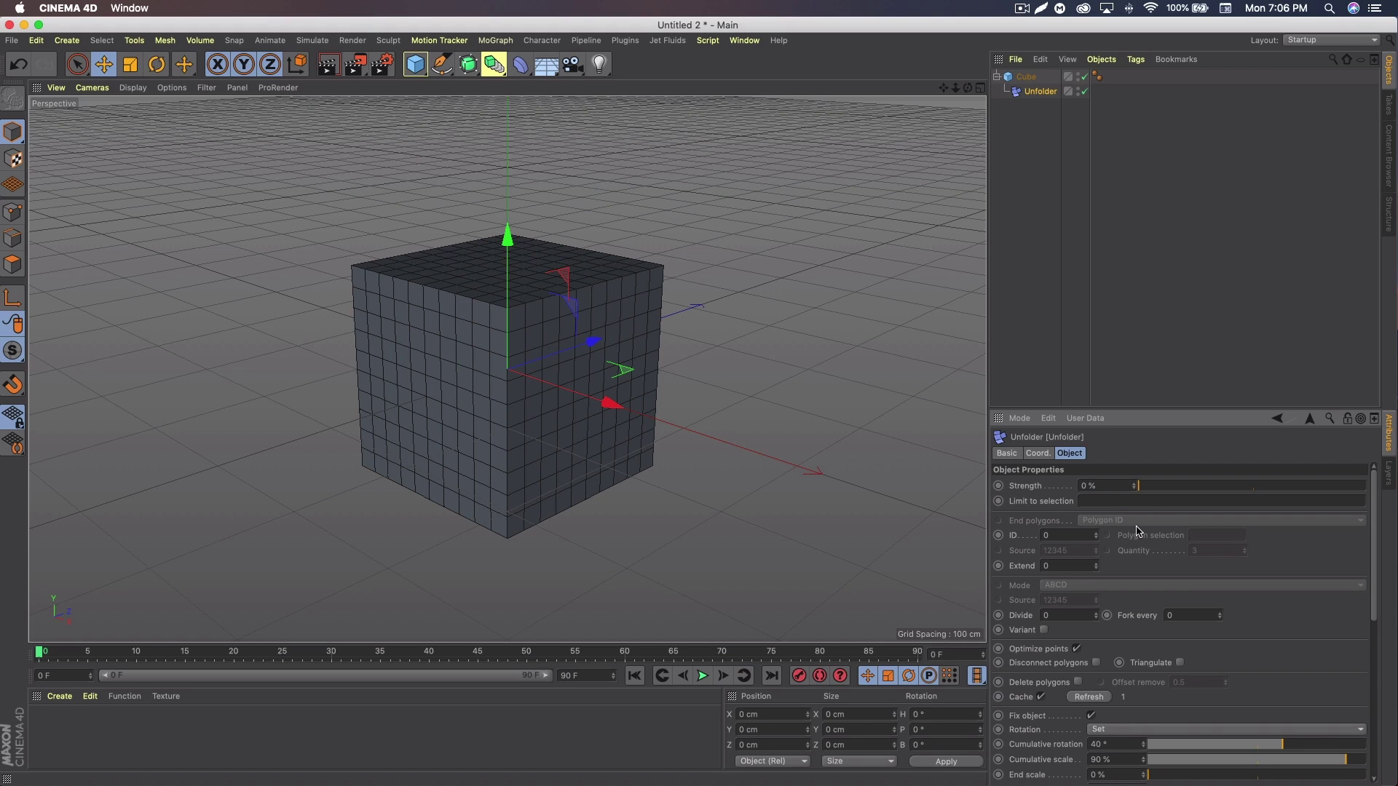
scroll(1289, 608, "down", 1)
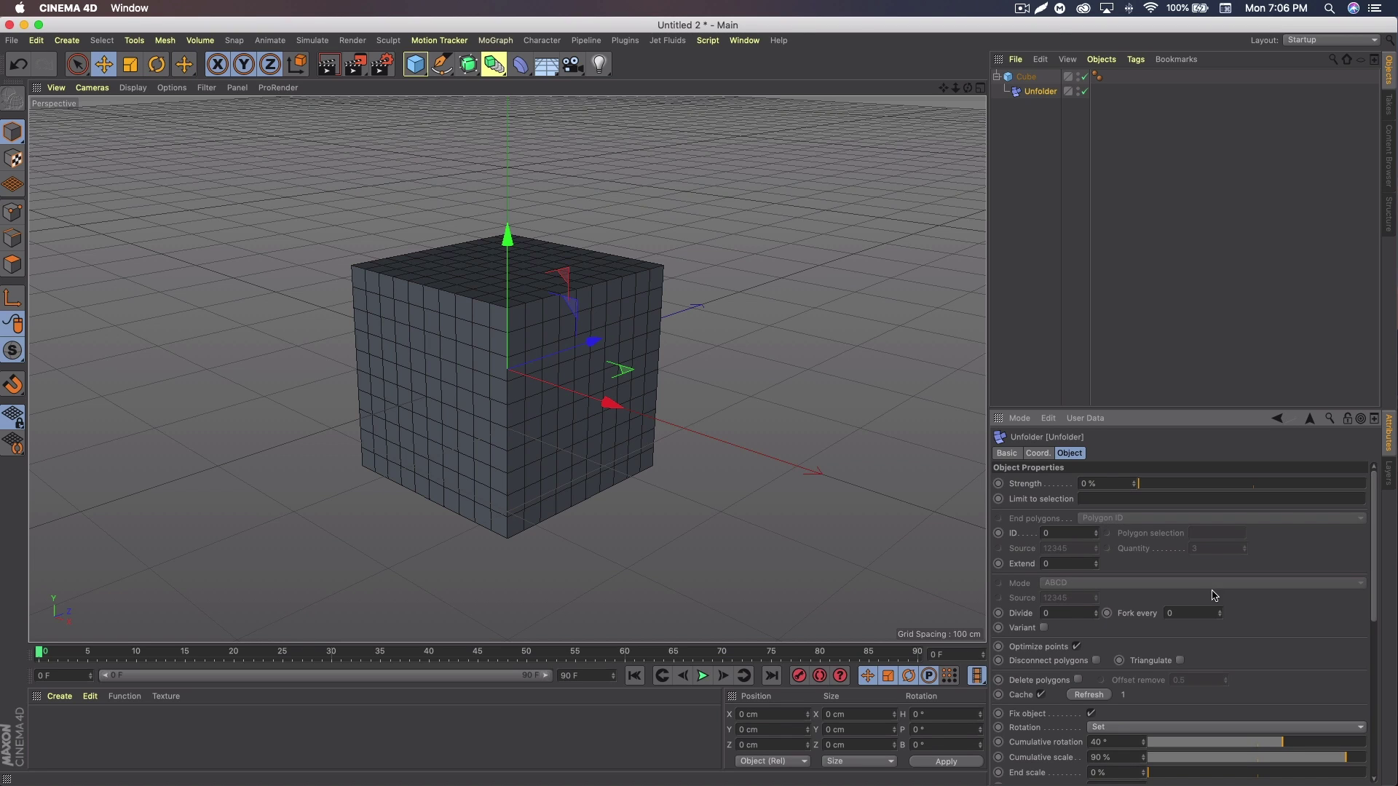
scroll(1223, 634, "down", 10)
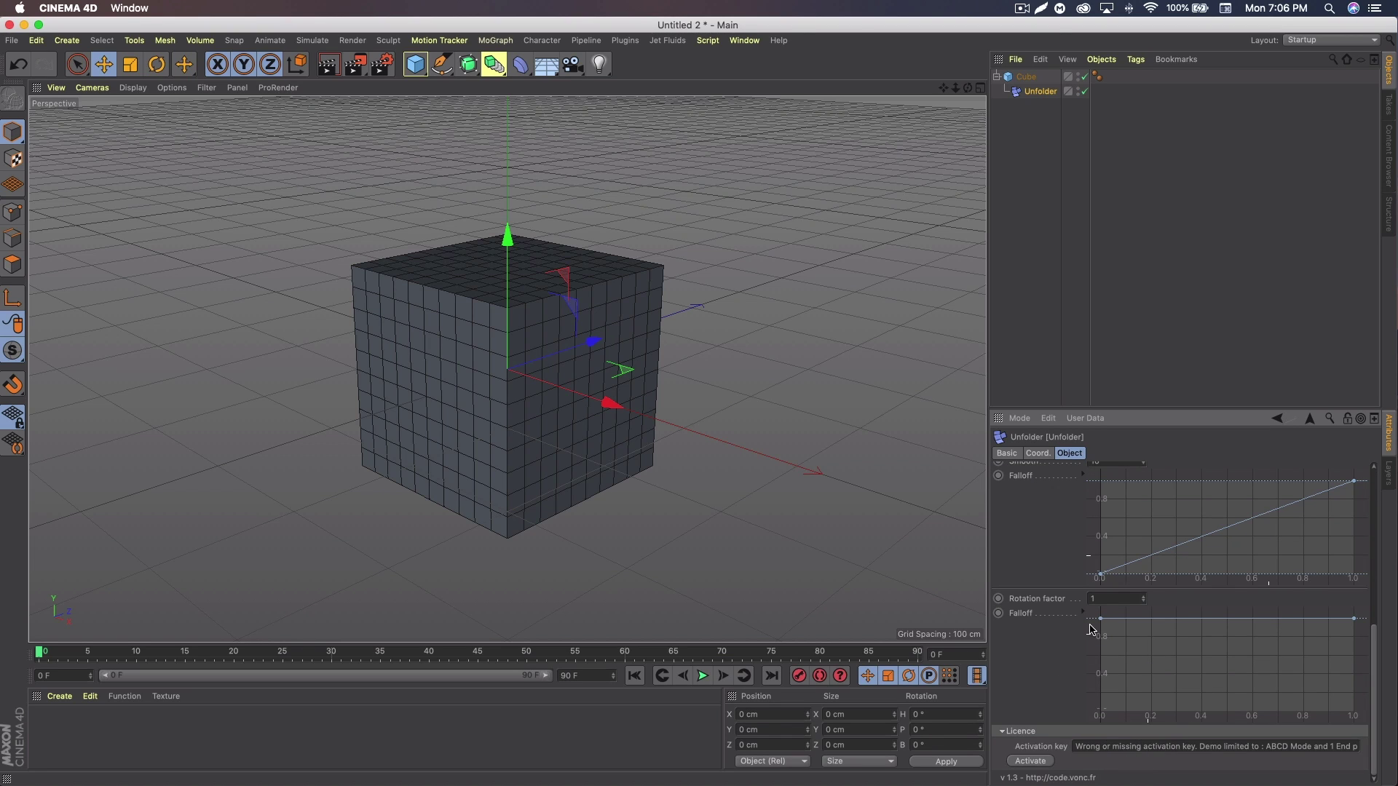
scroll(1084, 630, "up", 10)
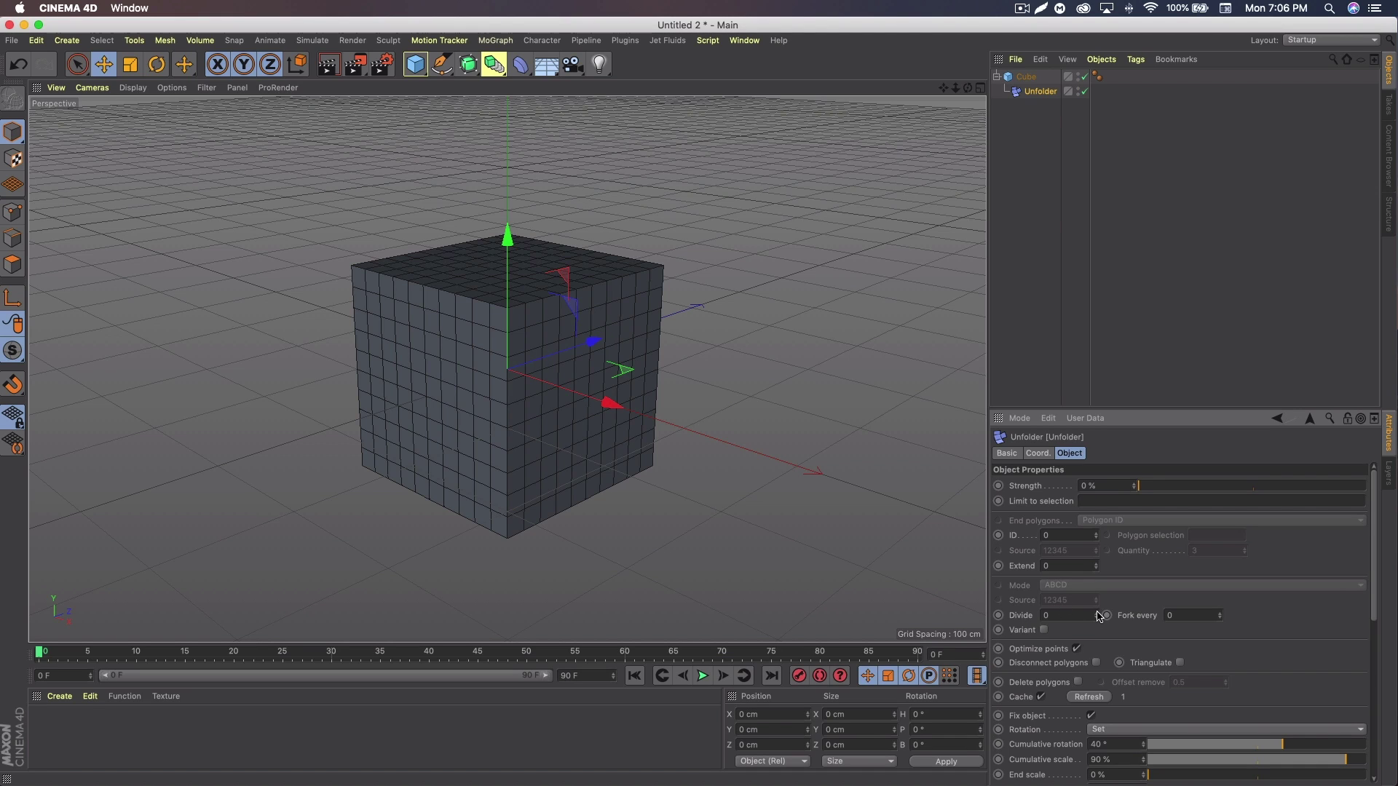
mouse_move(1151, 487)
left_mouse_down()
mouse_move(1213, 487)
mouse_move(1136, 487)
left_mouse_up()
left_click_drag(1142, 489, 1106, 496)
left_click_drag(1139, 486, 1101, 477)
Enable Triangulate on the cube's mesh and set the unfold strength to about half
left_click(1178, 663)
scroll(1306, 632, "down", 3)
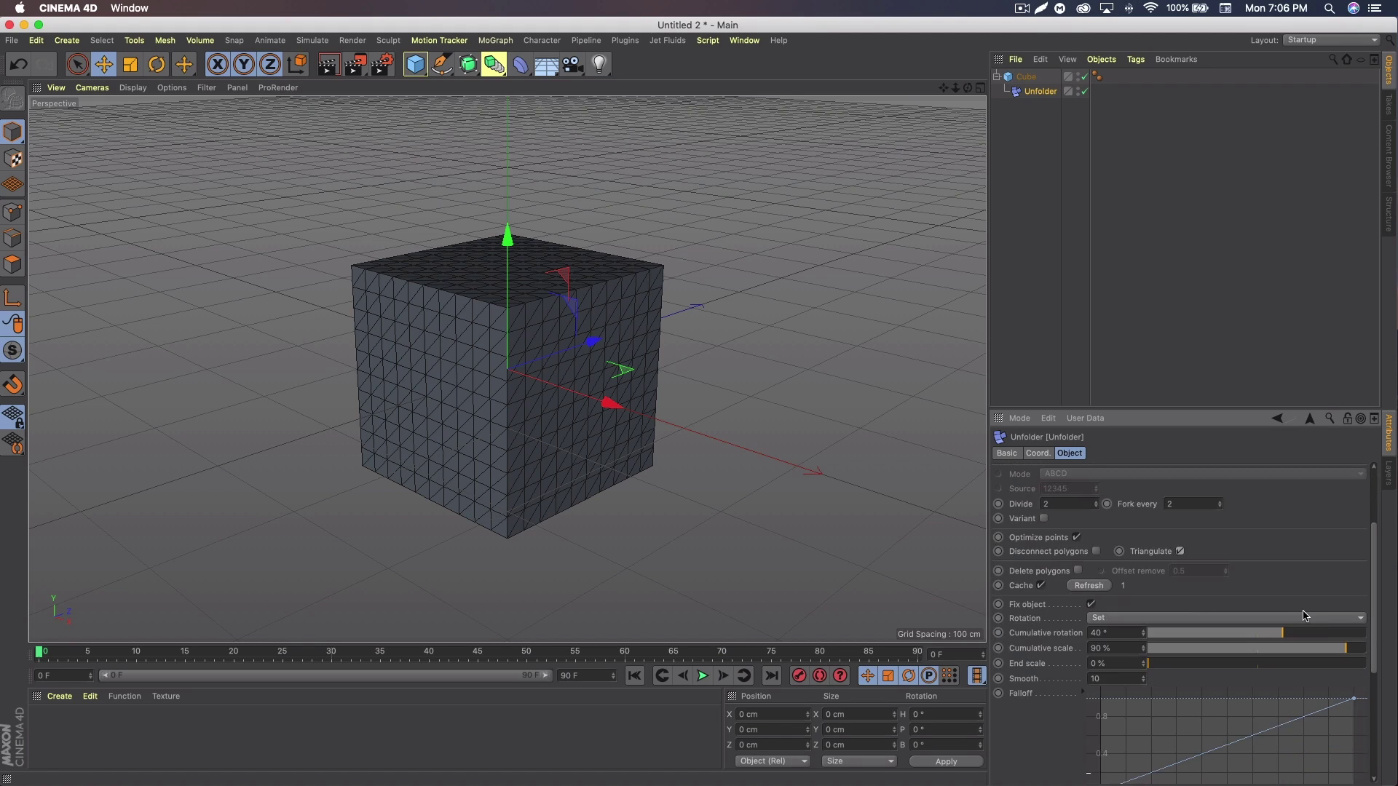
scroll(1078, 715, "up", 1)
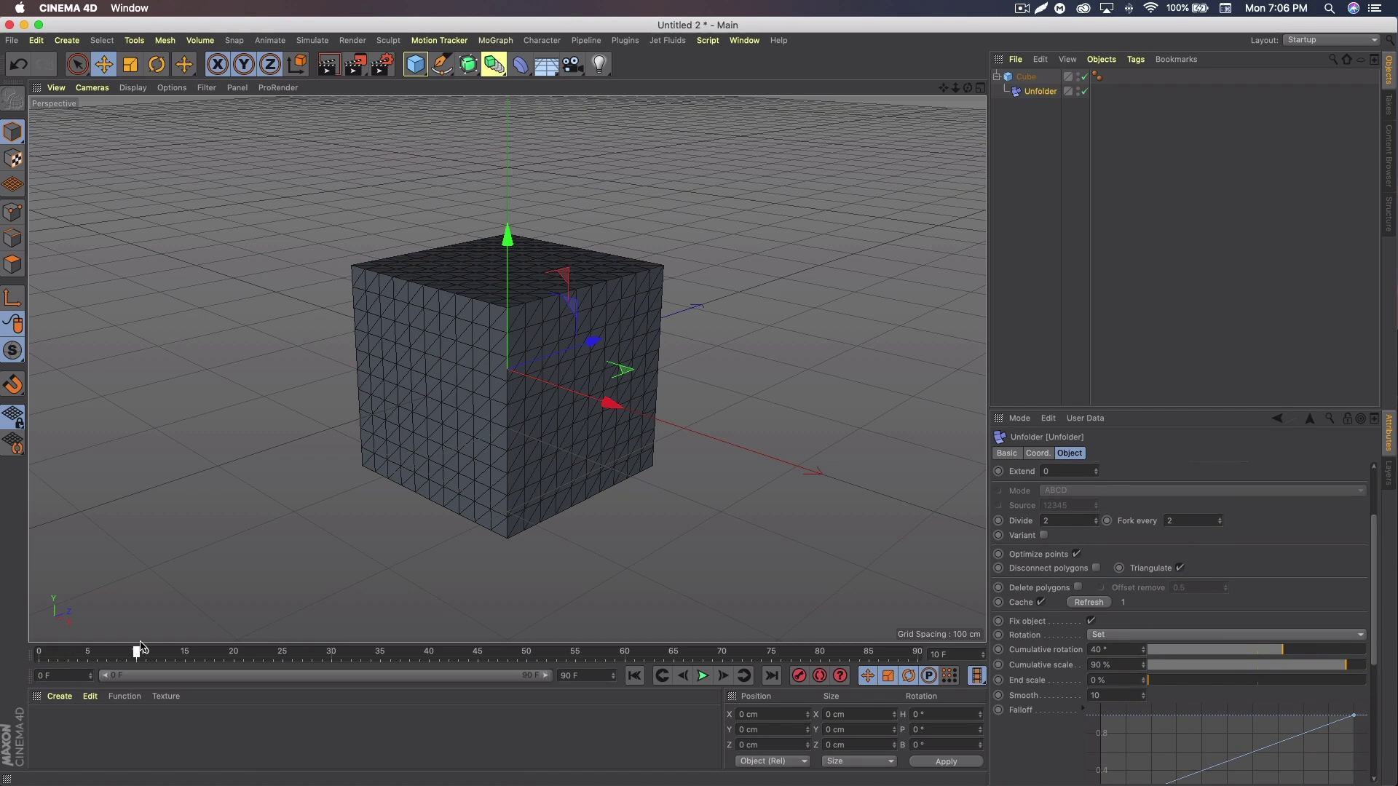
scroll(1209, 589, "up", 5)
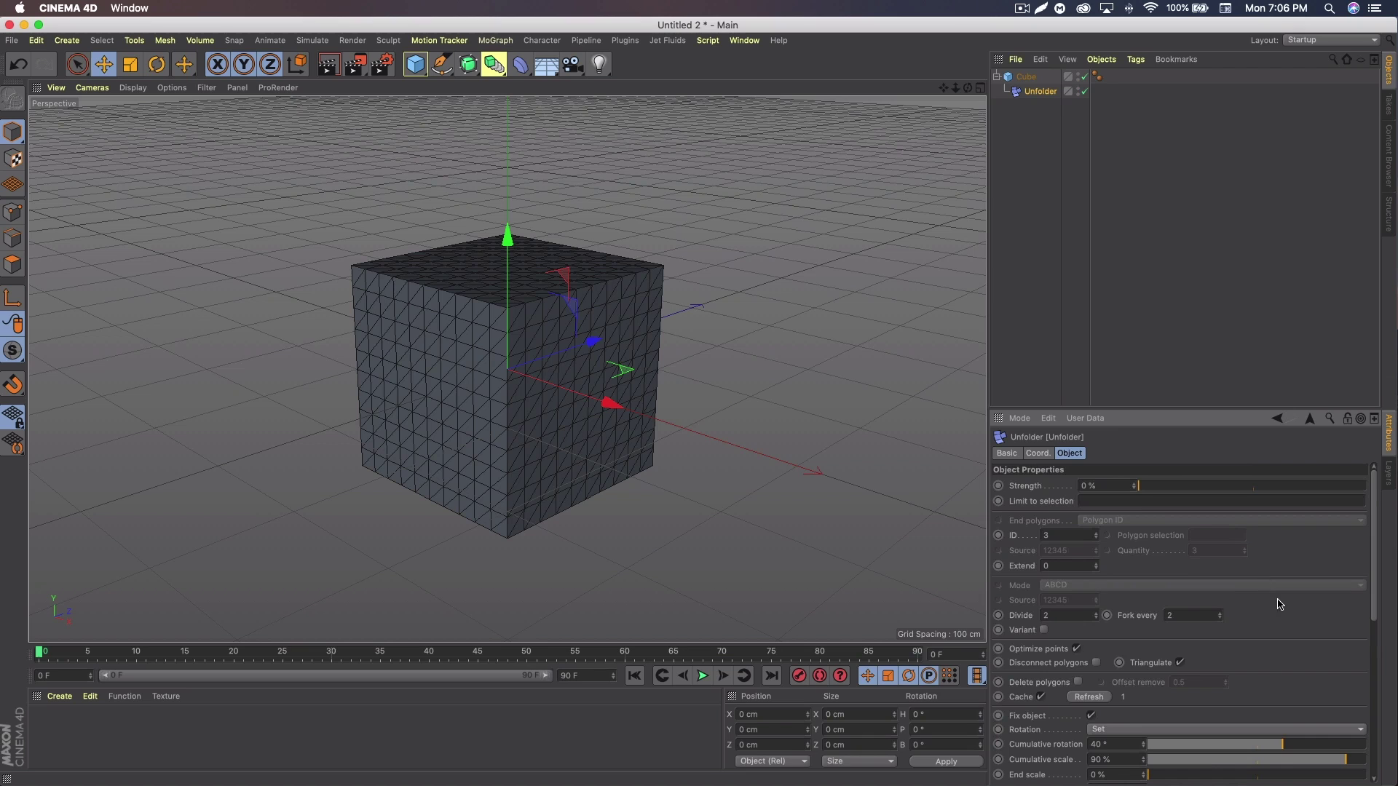
left_click_drag(1158, 493, 1117, 463)
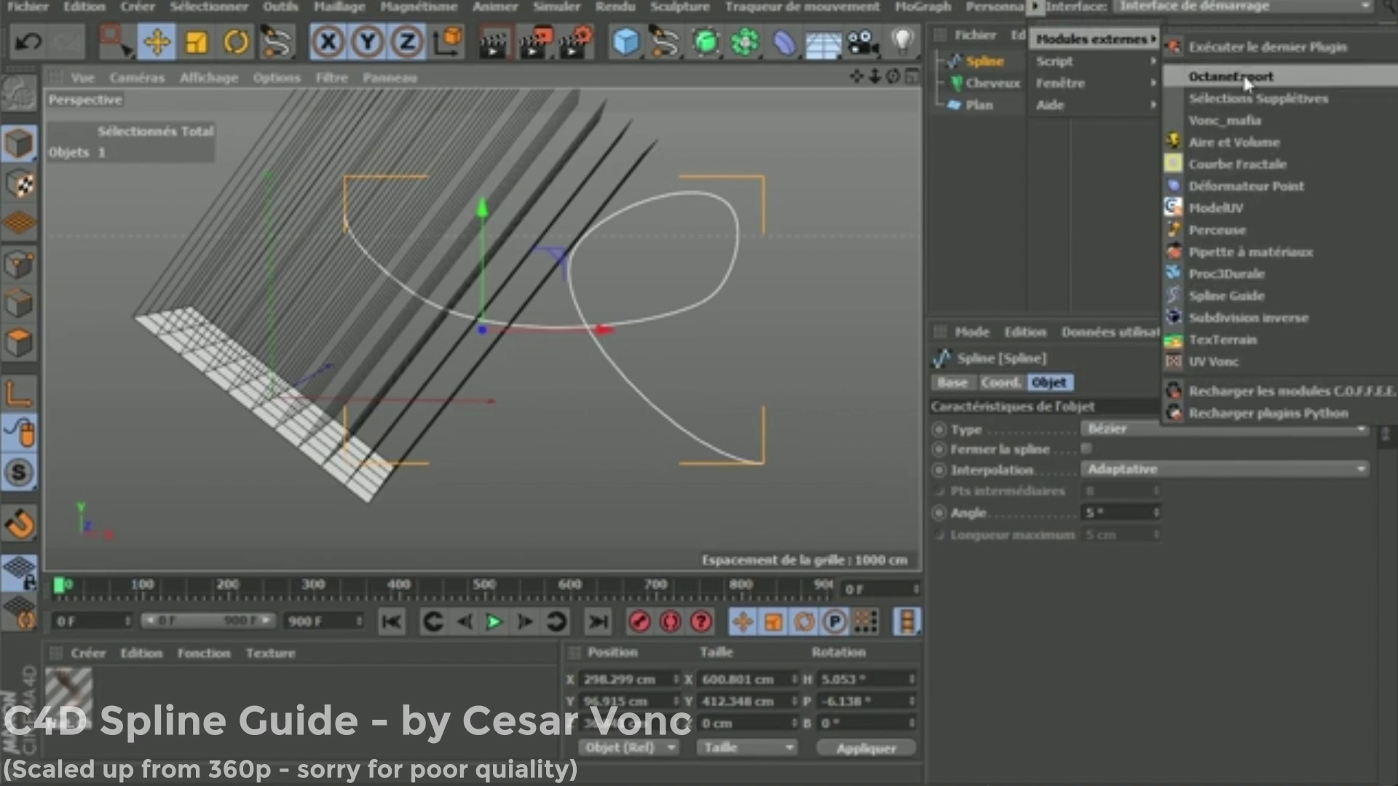
Add a Spline Guide linked to Cheveux and Spline, then play the hair simulation
left_click(1231, 296)
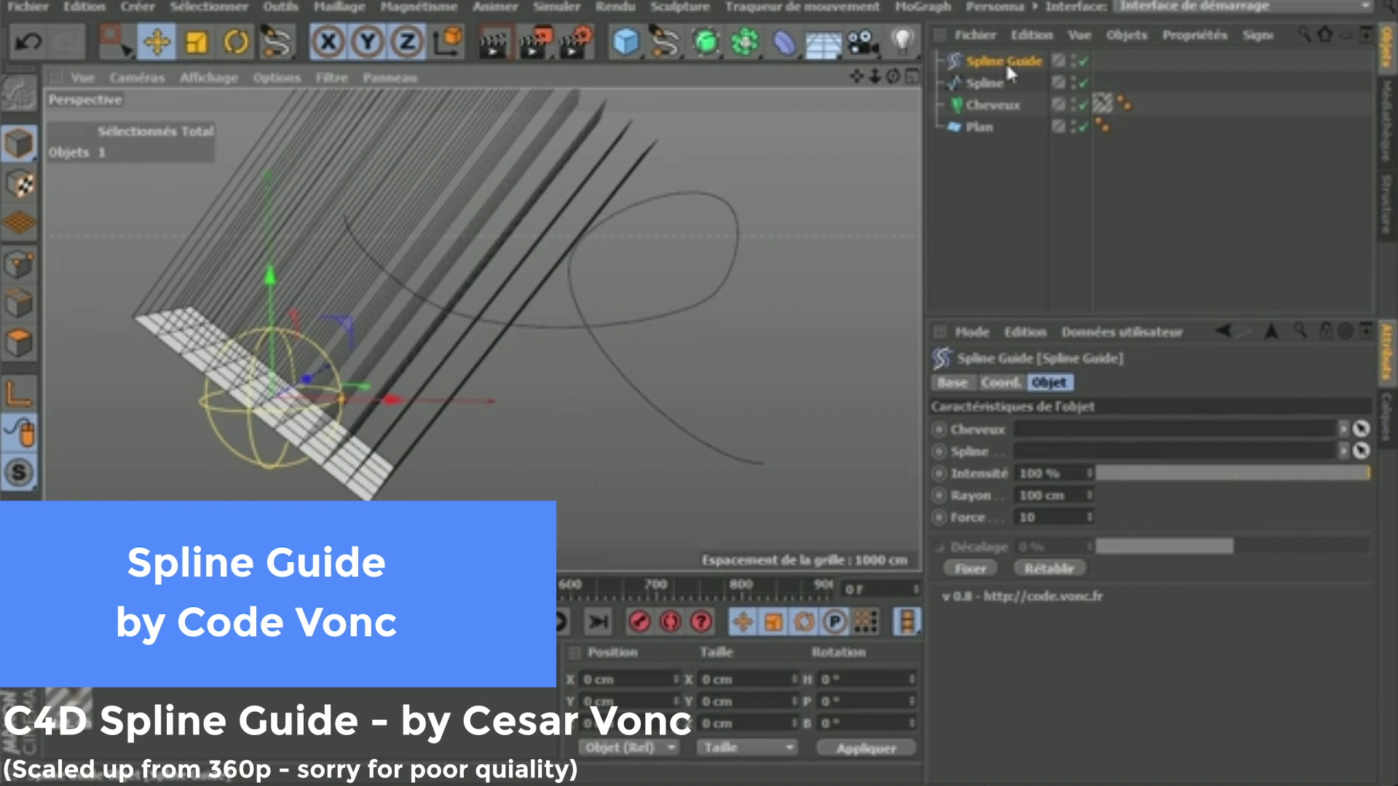
left_click_drag(1005, 60, 990, 135)
left_click_drag(993, 81, 1068, 424)
left_click_drag(992, 60, 1093, 451)
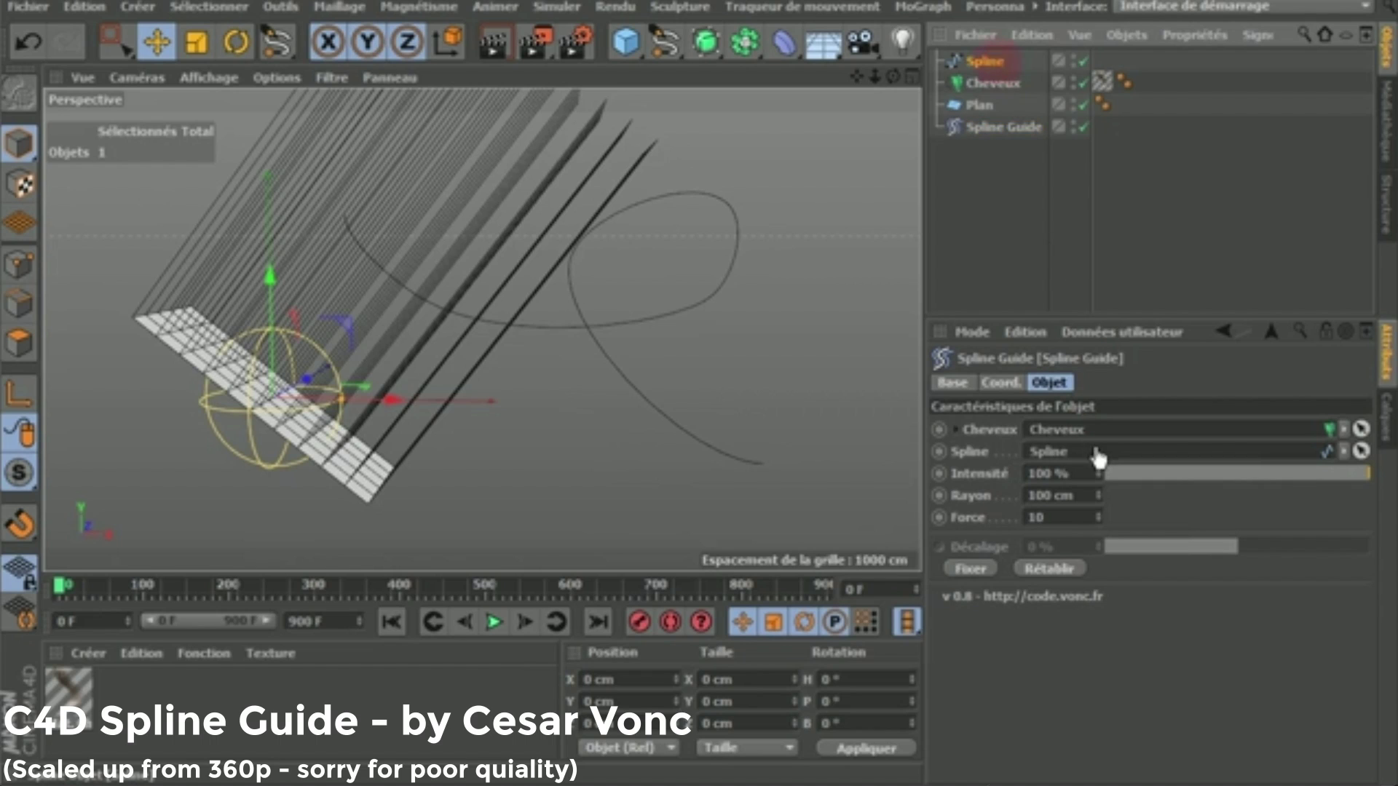
left_click(494, 621)
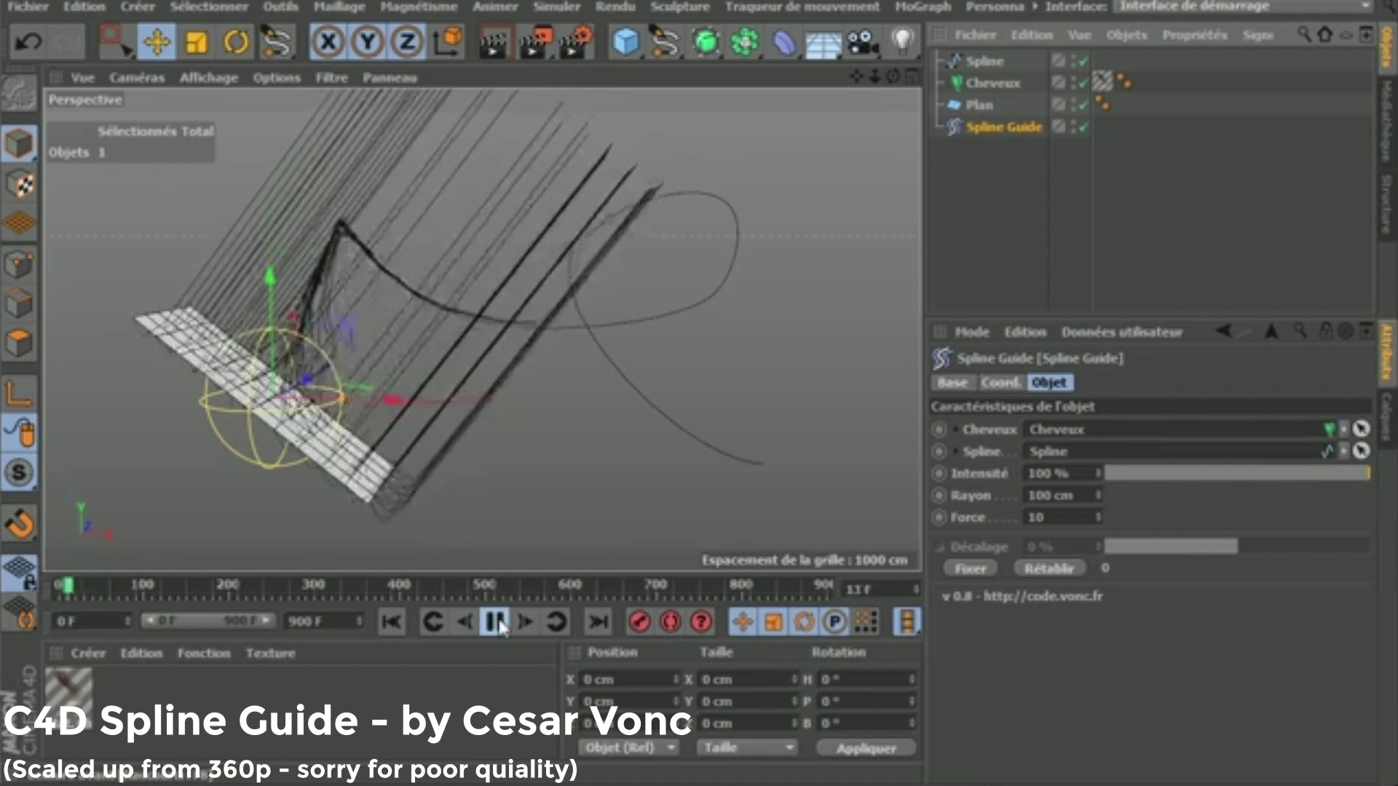
Move the spline and the guide's influence sphere, and enlarge the influence radius
left_click(979, 58)
left_click_drag(696, 228, 767, 241)
left_click(997, 128)
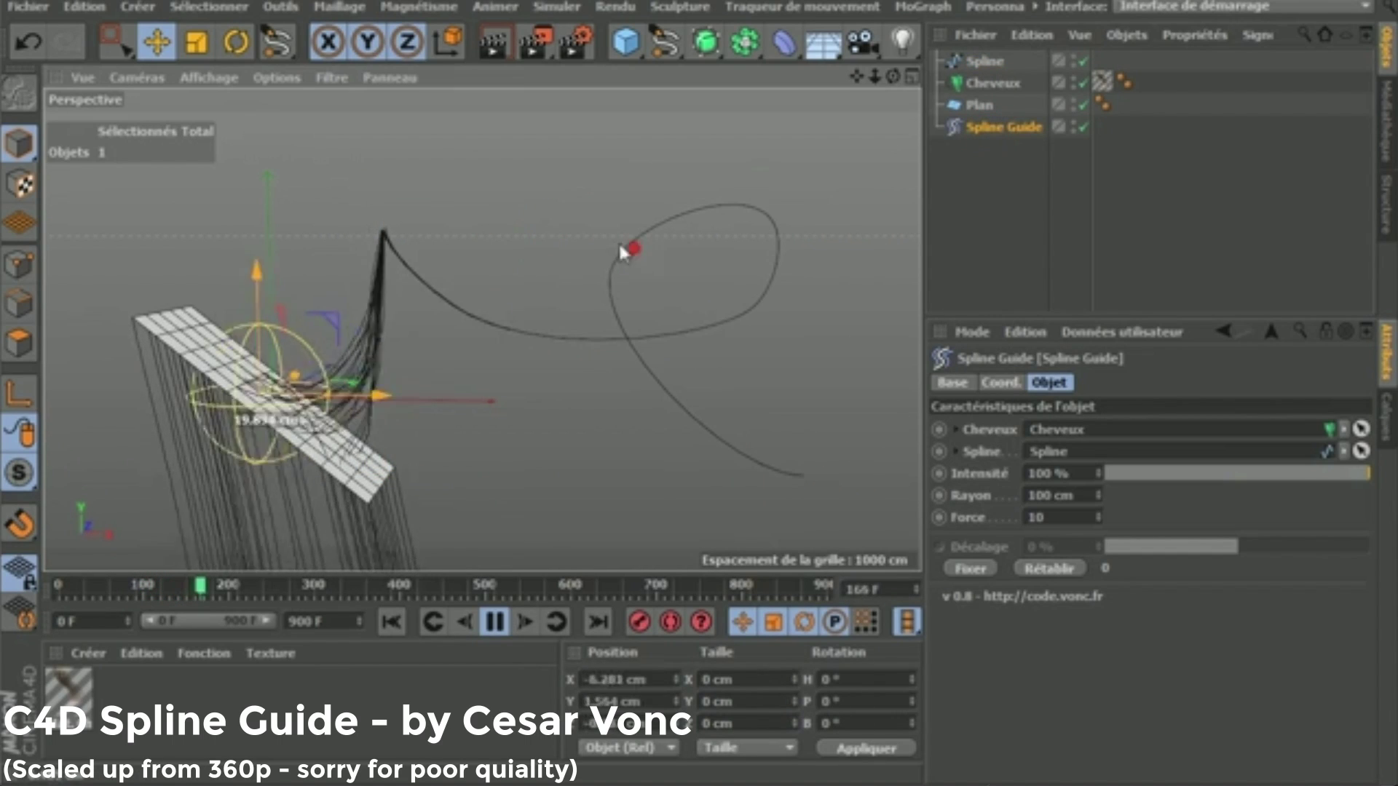
left_click_drag(618, 242, 464, 326)
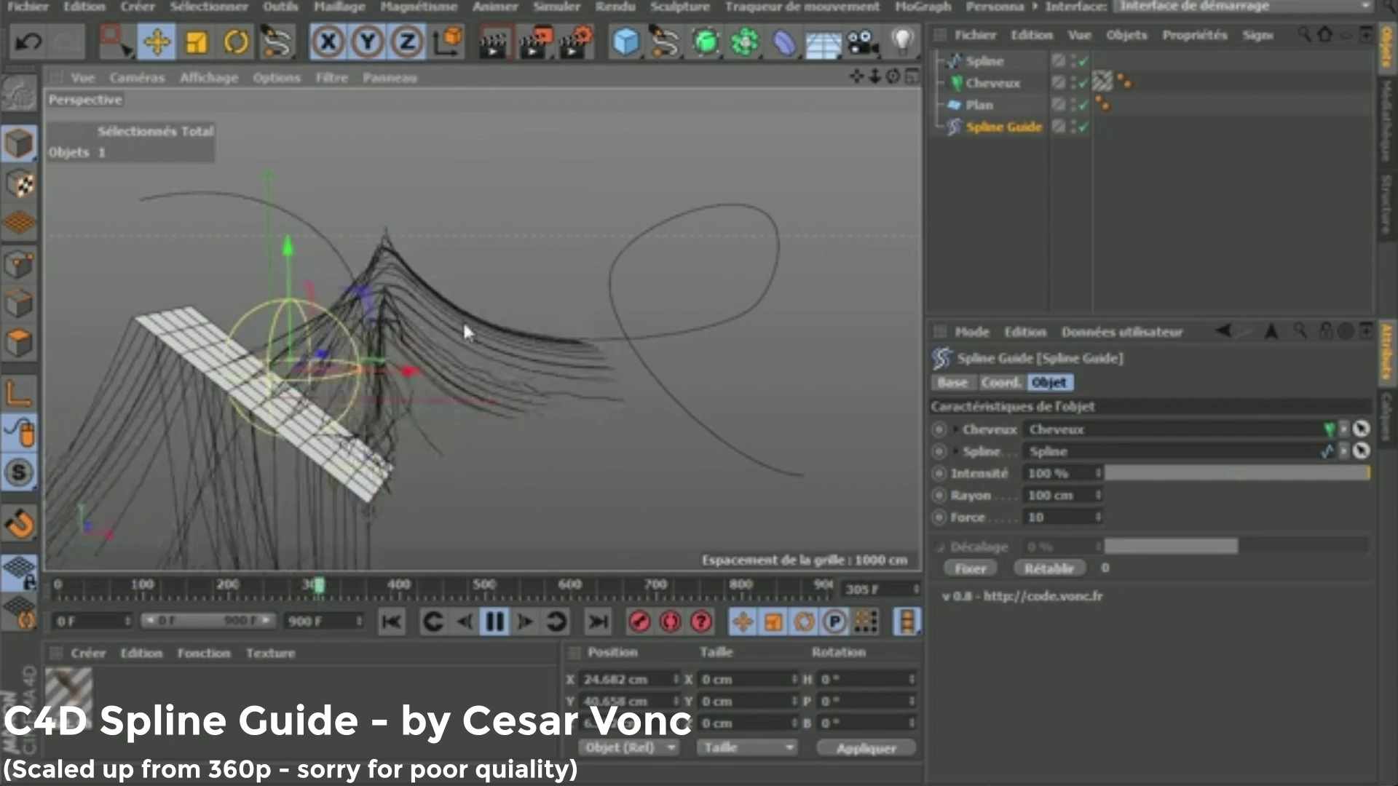
left_click_drag(355, 367, 437, 364)
Set the Cheveux hair's Générer Type to Plan strips
left_click(429, 310)
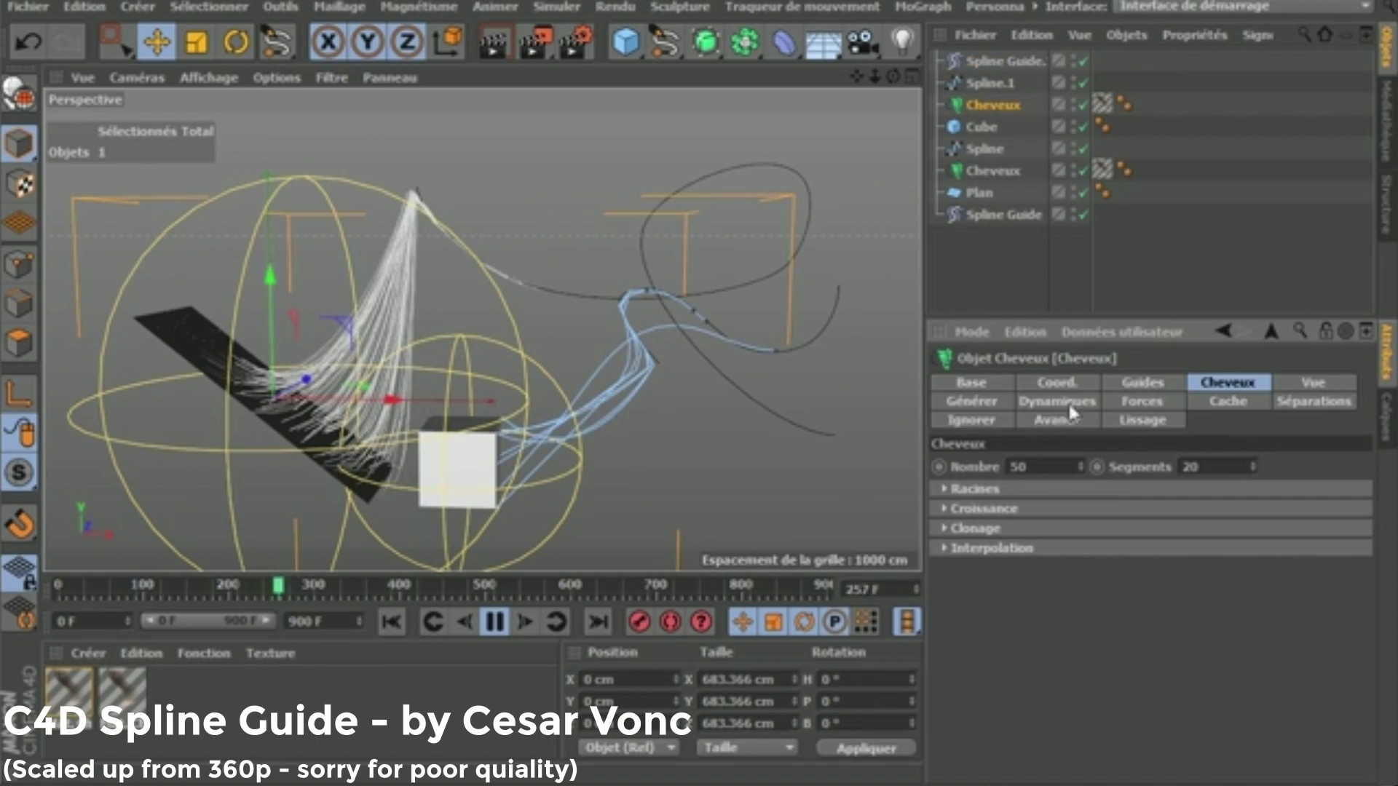
left_click(991, 405)
left_click(1034, 493)
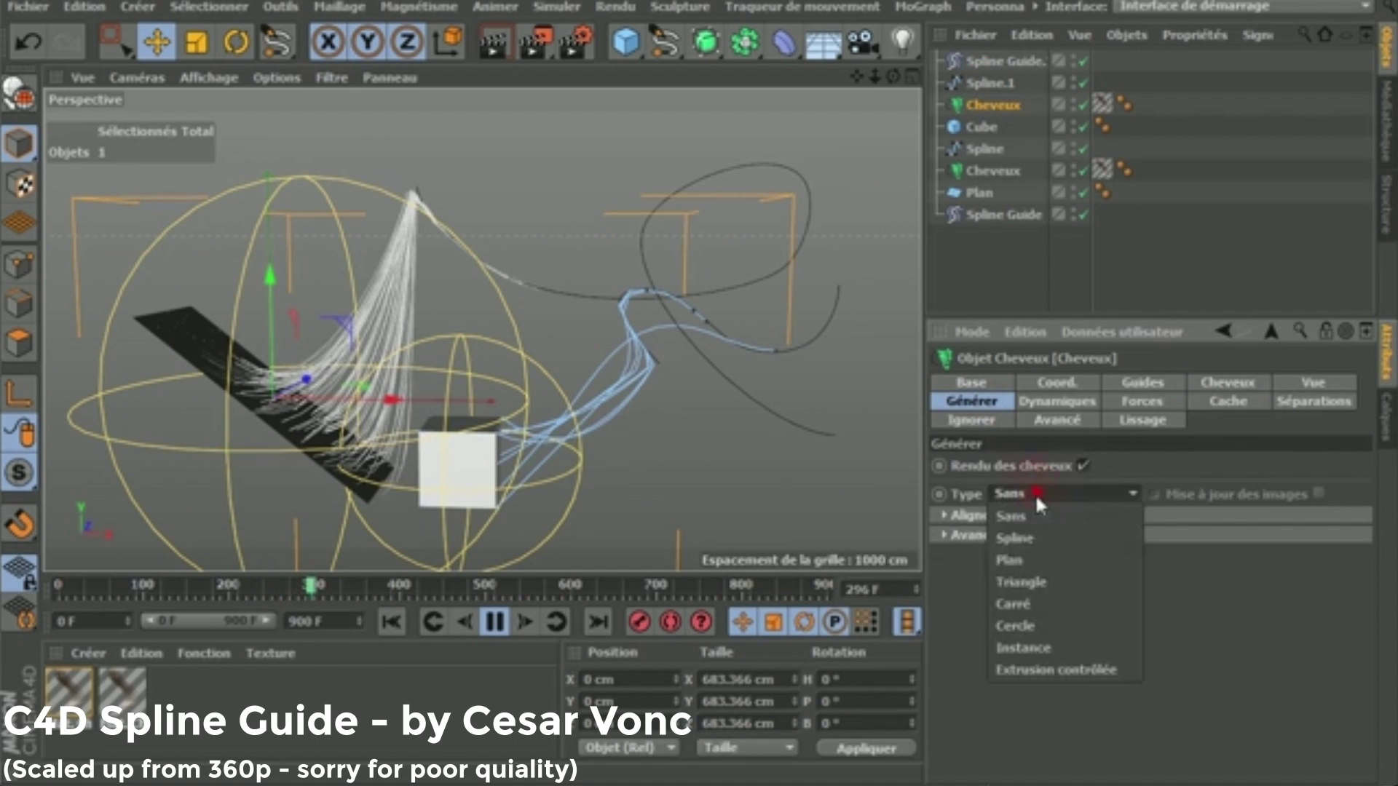
left_click(1043, 562)
left_click(1069, 275)
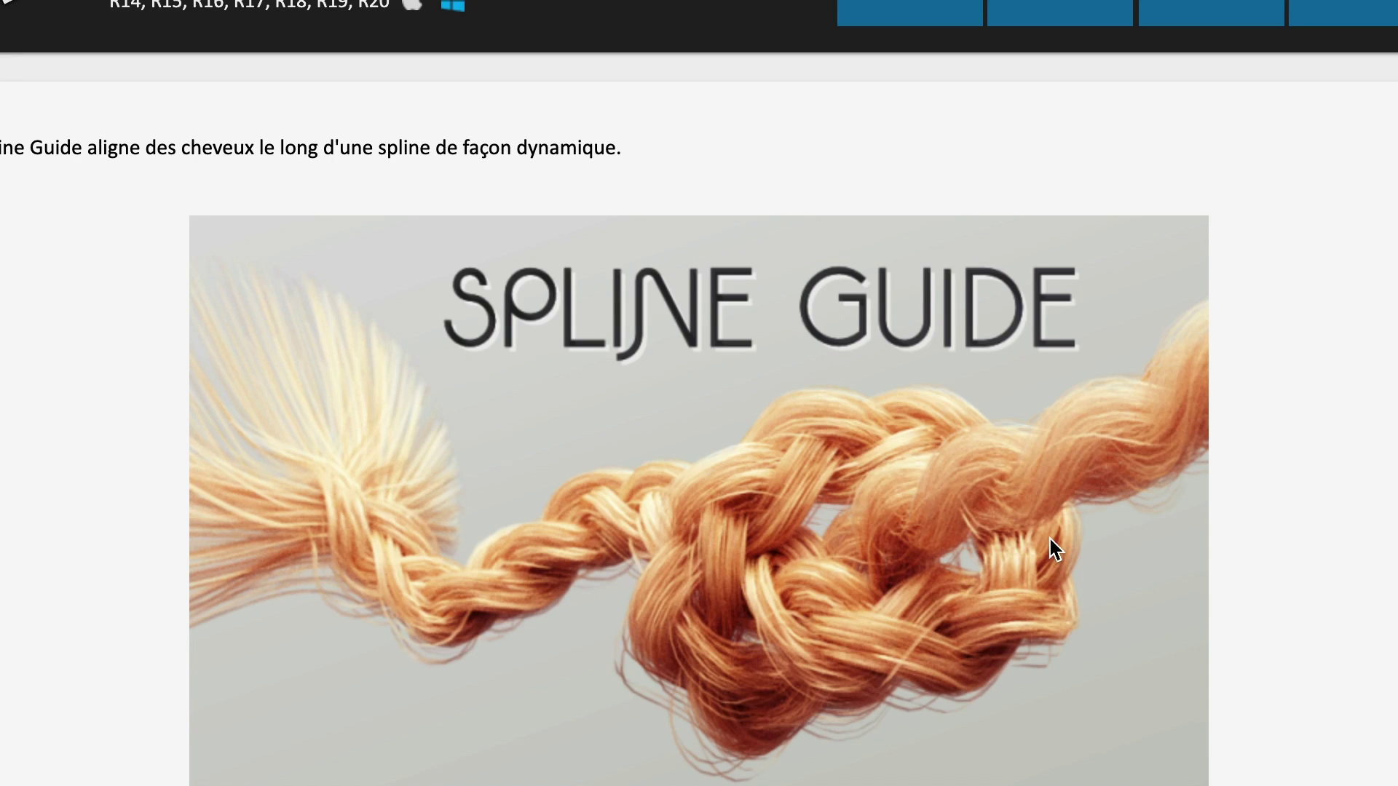
Scroll the Spline Guide page past the Vimeo demo to the changelog and examples
scroll(1048, 546, "down", 8)
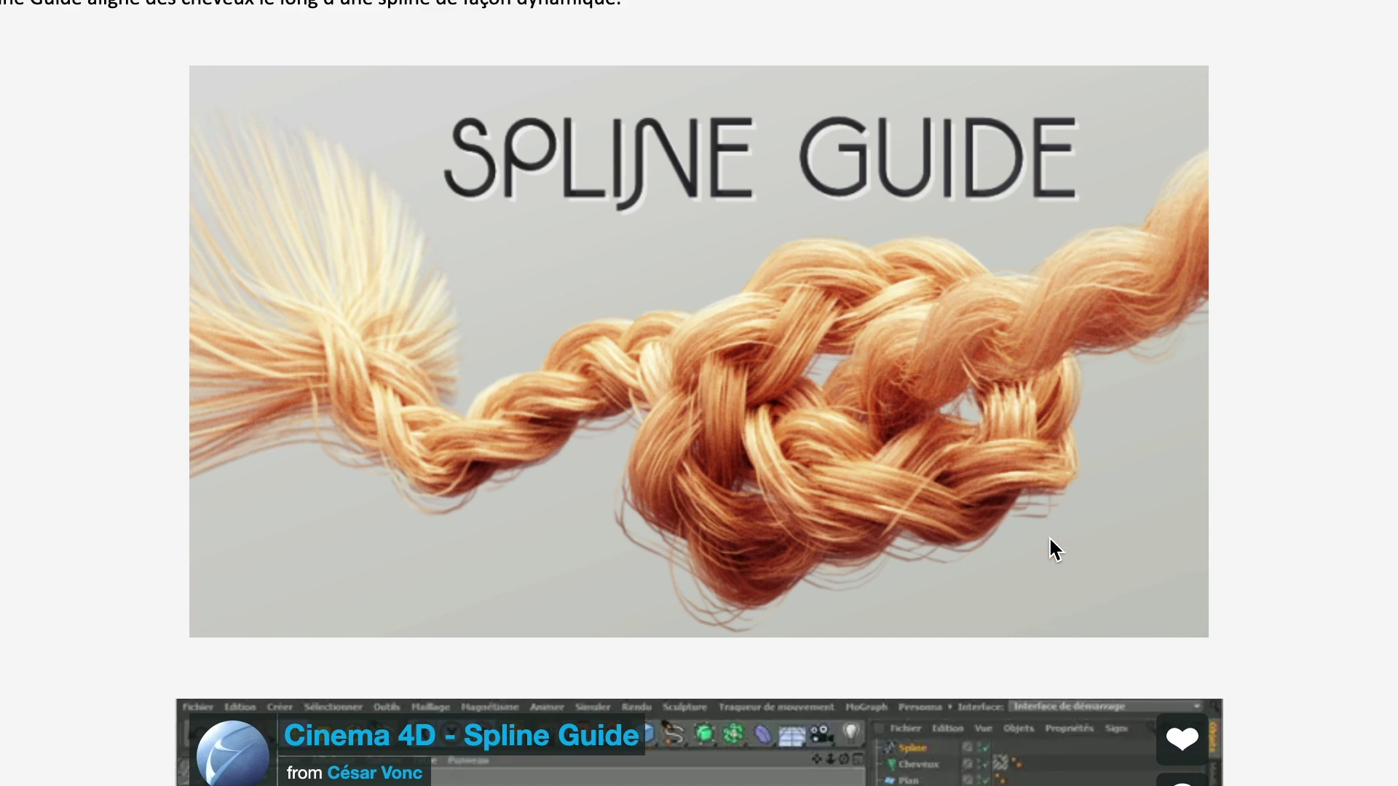
scroll(1275, 513, "down", 10)
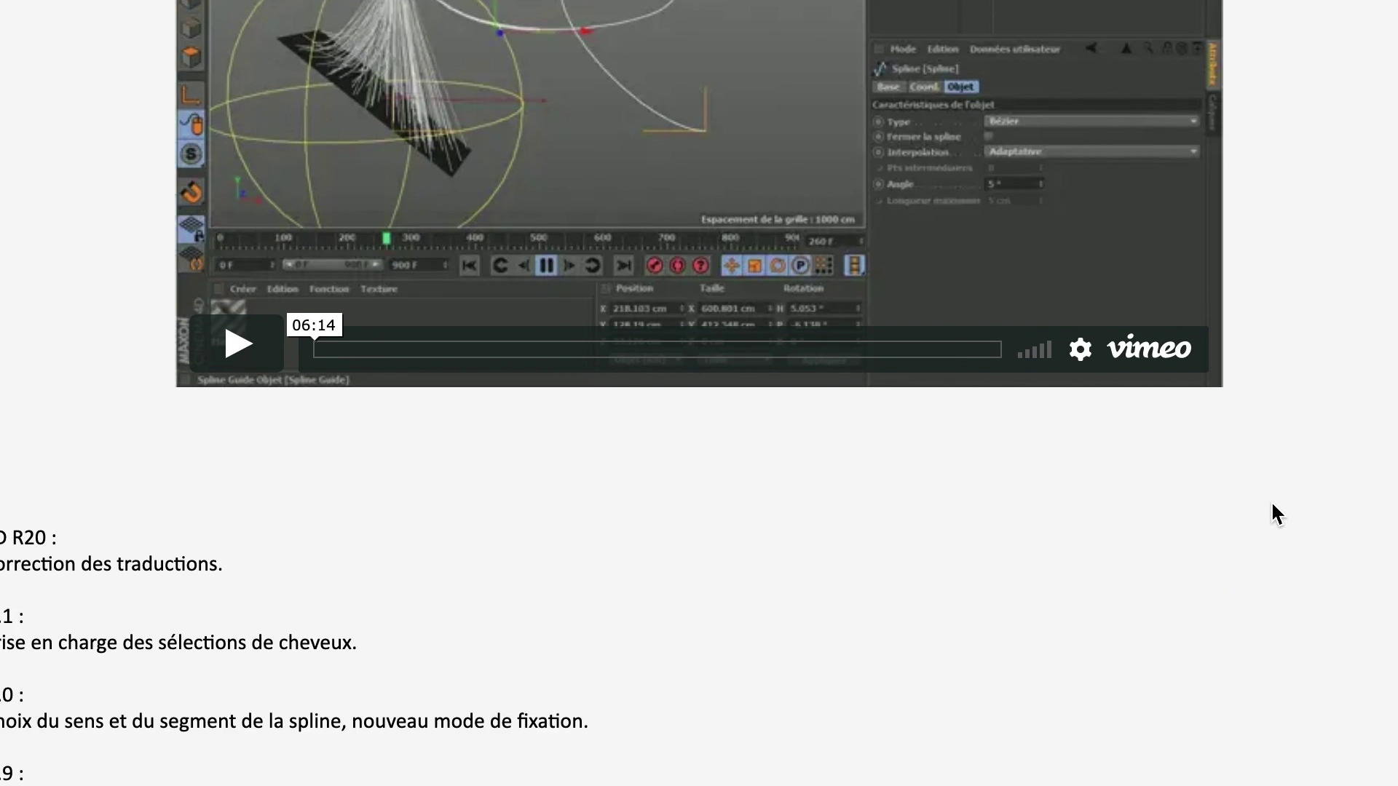
scroll(1276, 513, "down", 9)
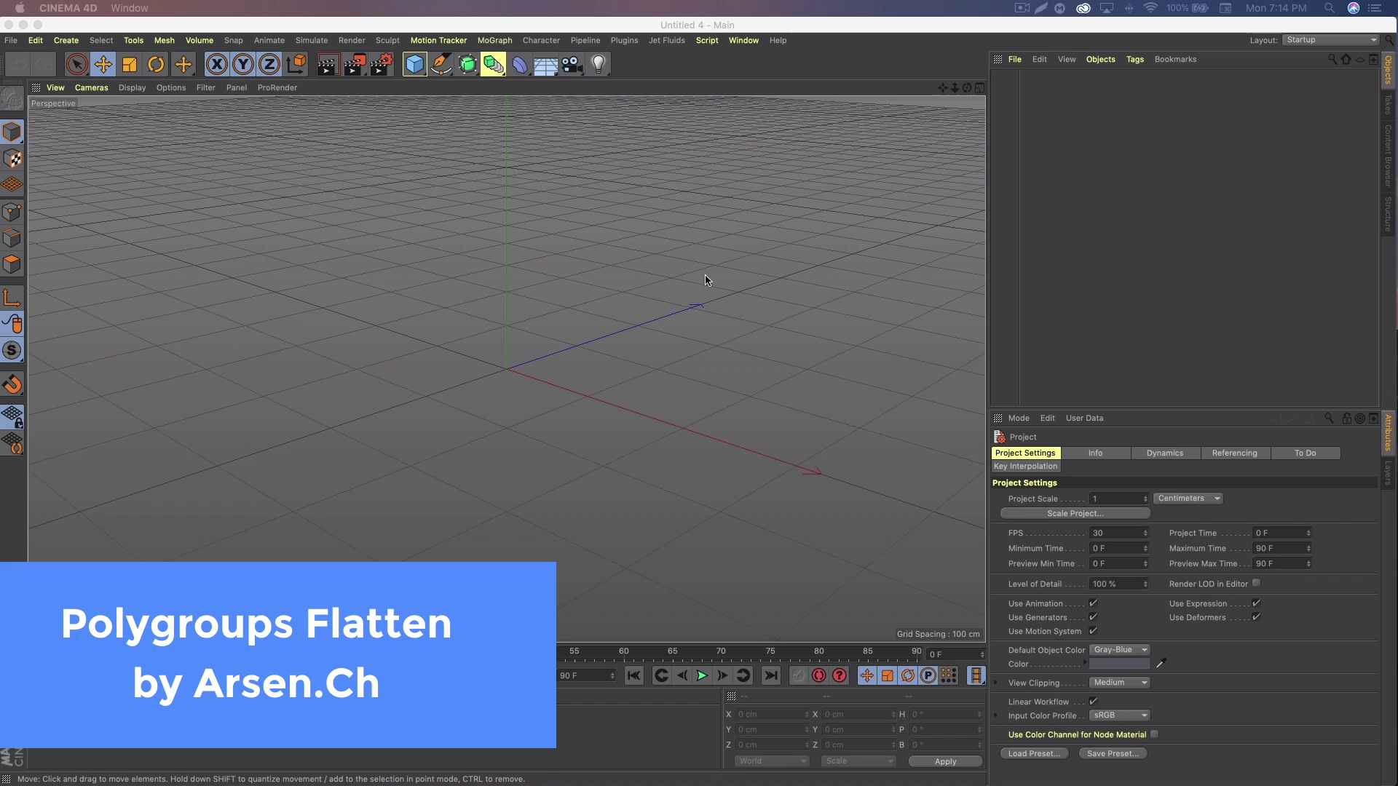
Add a sphere, display it with Gouraud Shading (Lines), and make it editable
left_click(614, 29)
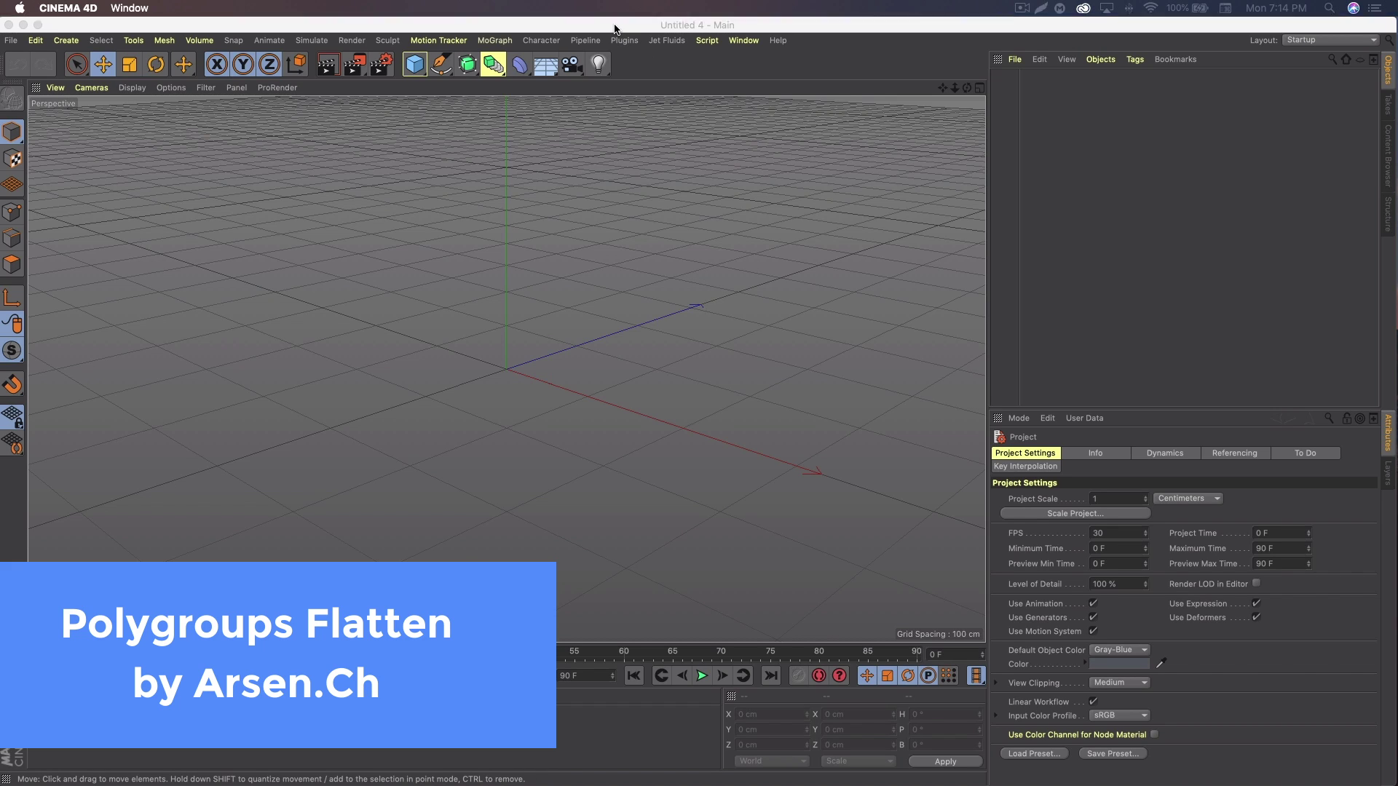
left_click(414, 64)
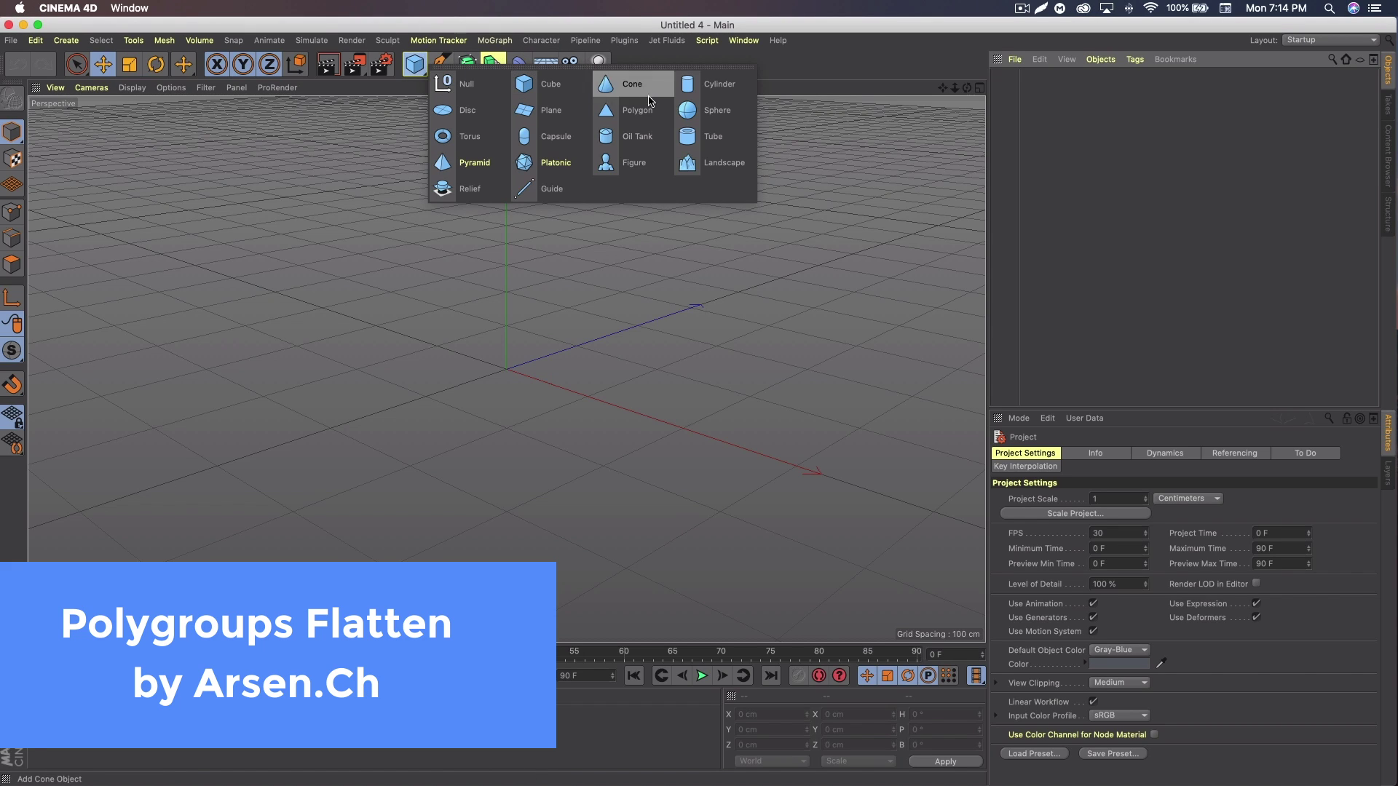
left_click(696, 109)
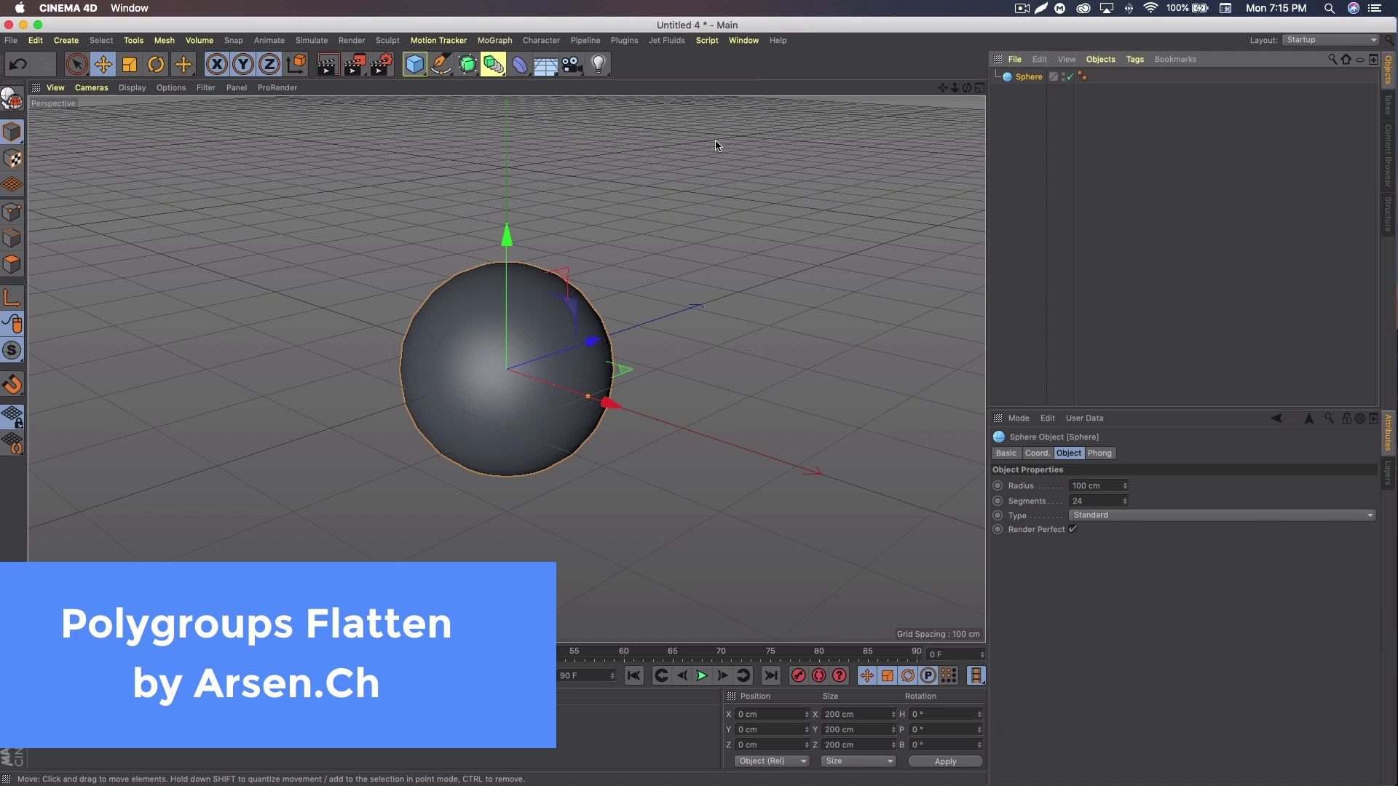
left_click(131, 88)
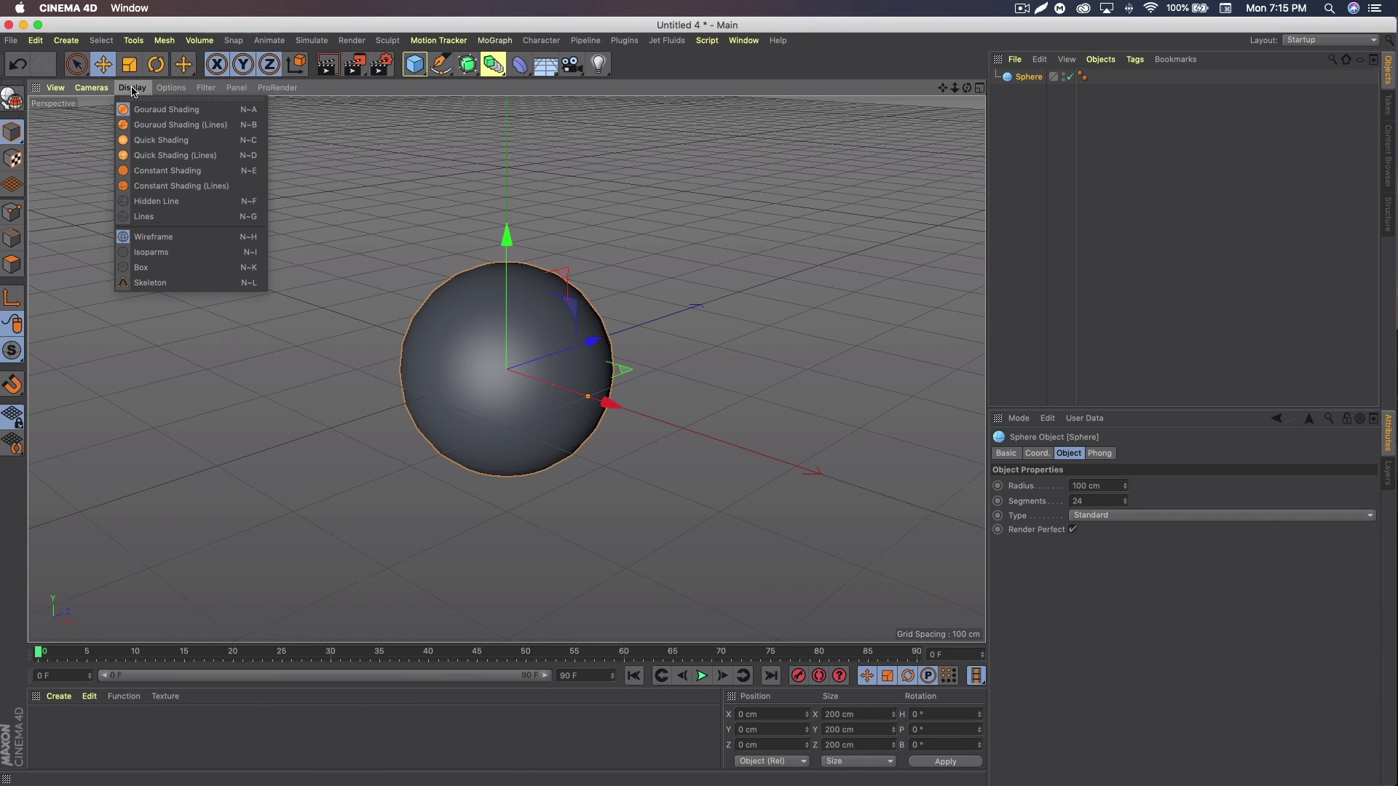
left_click(149, 127)
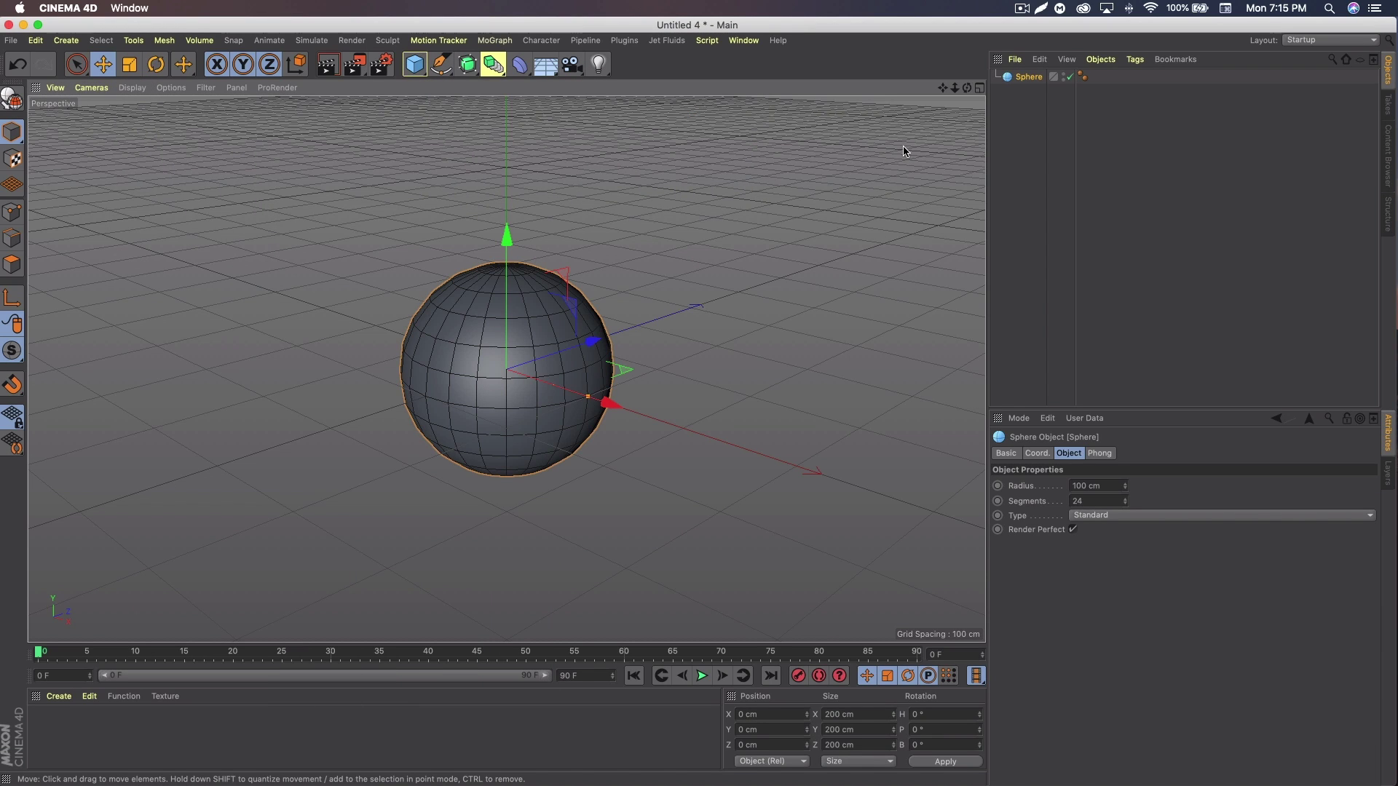
key("c")
Switch to Live Selection in polygon mode and select a first polygon on the sphere
left_click(76, 64)
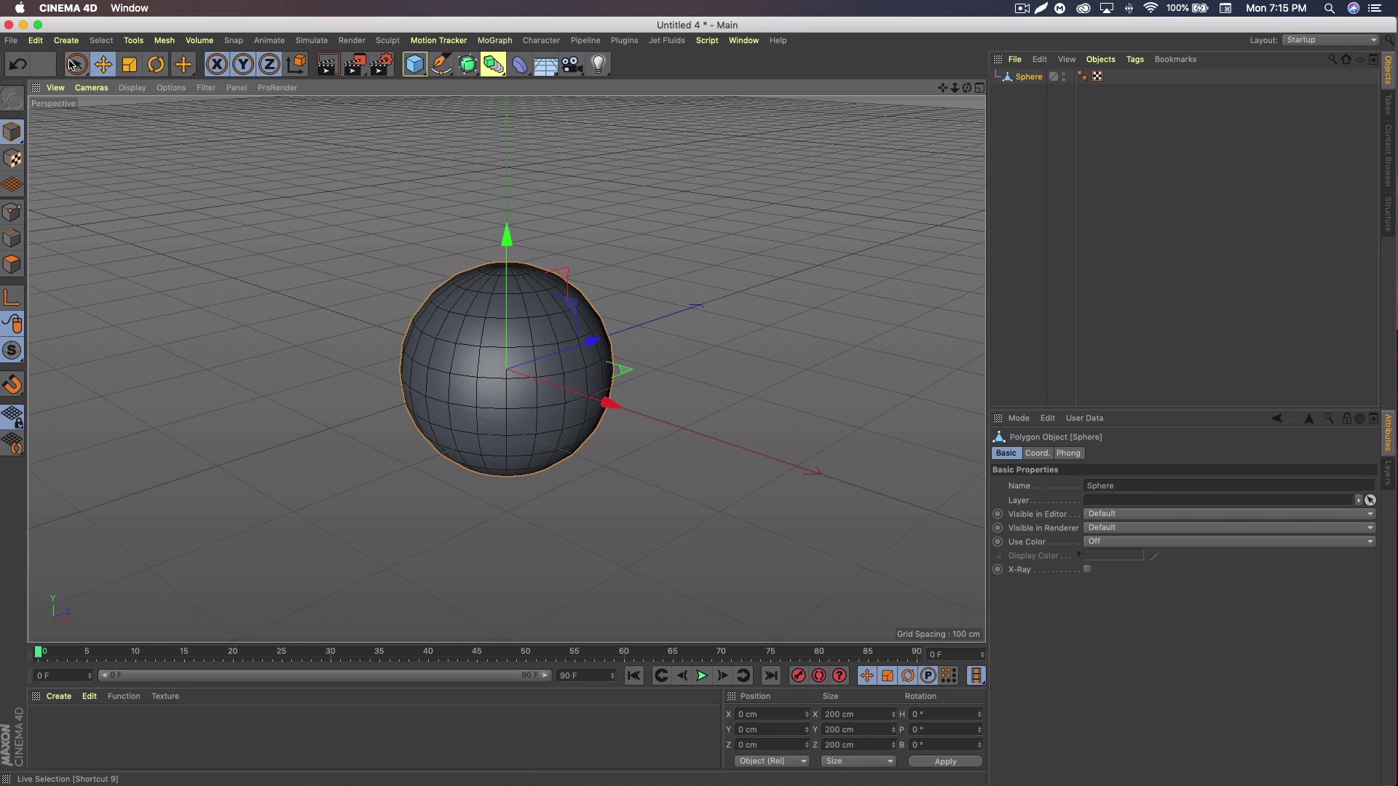
left_click(11, 264)
left_click(529, 309)
Paint several polygon patches on the sphere, including a side band and the pole cap
mouse_move(529, 309)
left_mouse_down()
mouse_move(478, 359)
mouse_move(519, 304)
mouse_move(494, 367)
mouse_move(497, 311)
mouse_move(519, 325)
mouse_move(422, 375)
mouse_move(525, 307)
mouse_move(495, 357)
left_mouse_up()
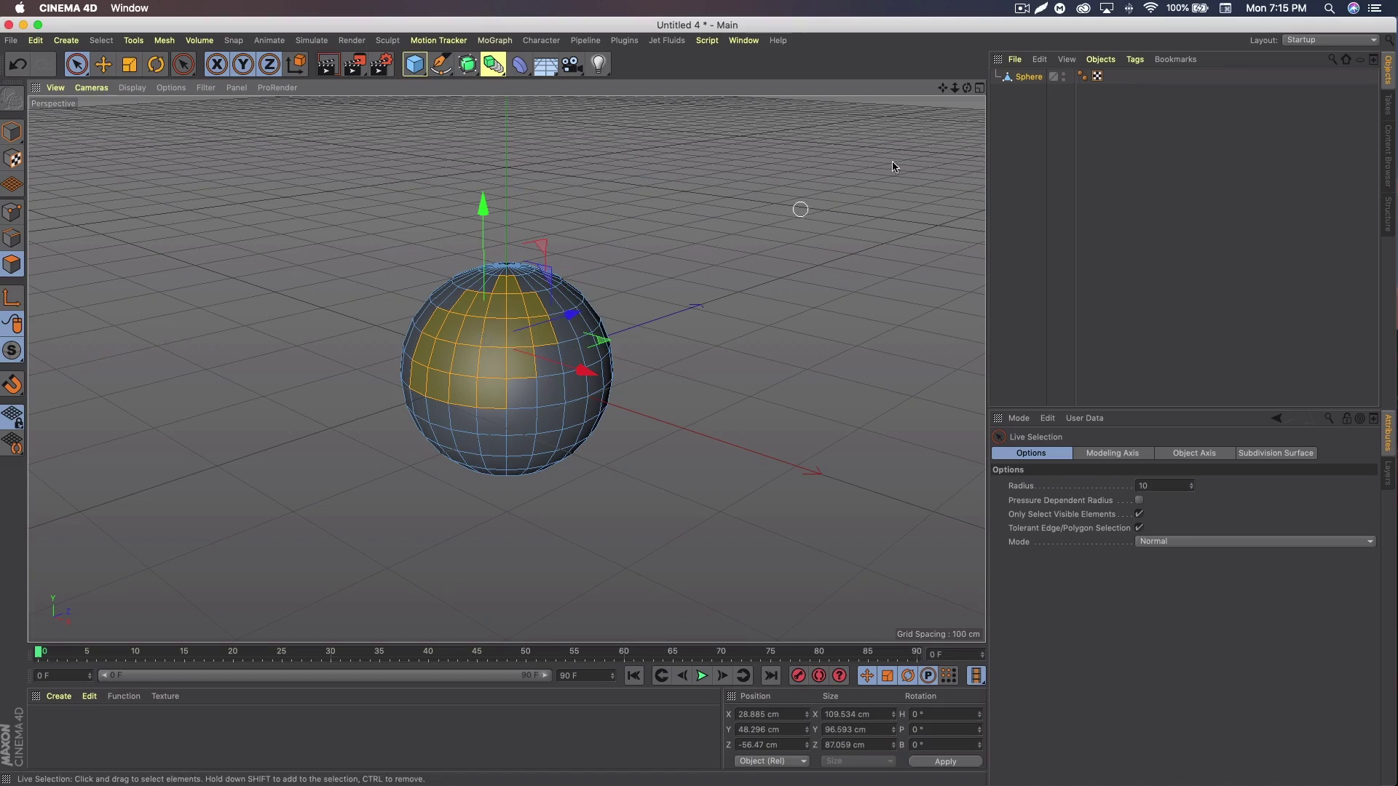
left_click_drag(967, 87, 687, 234)
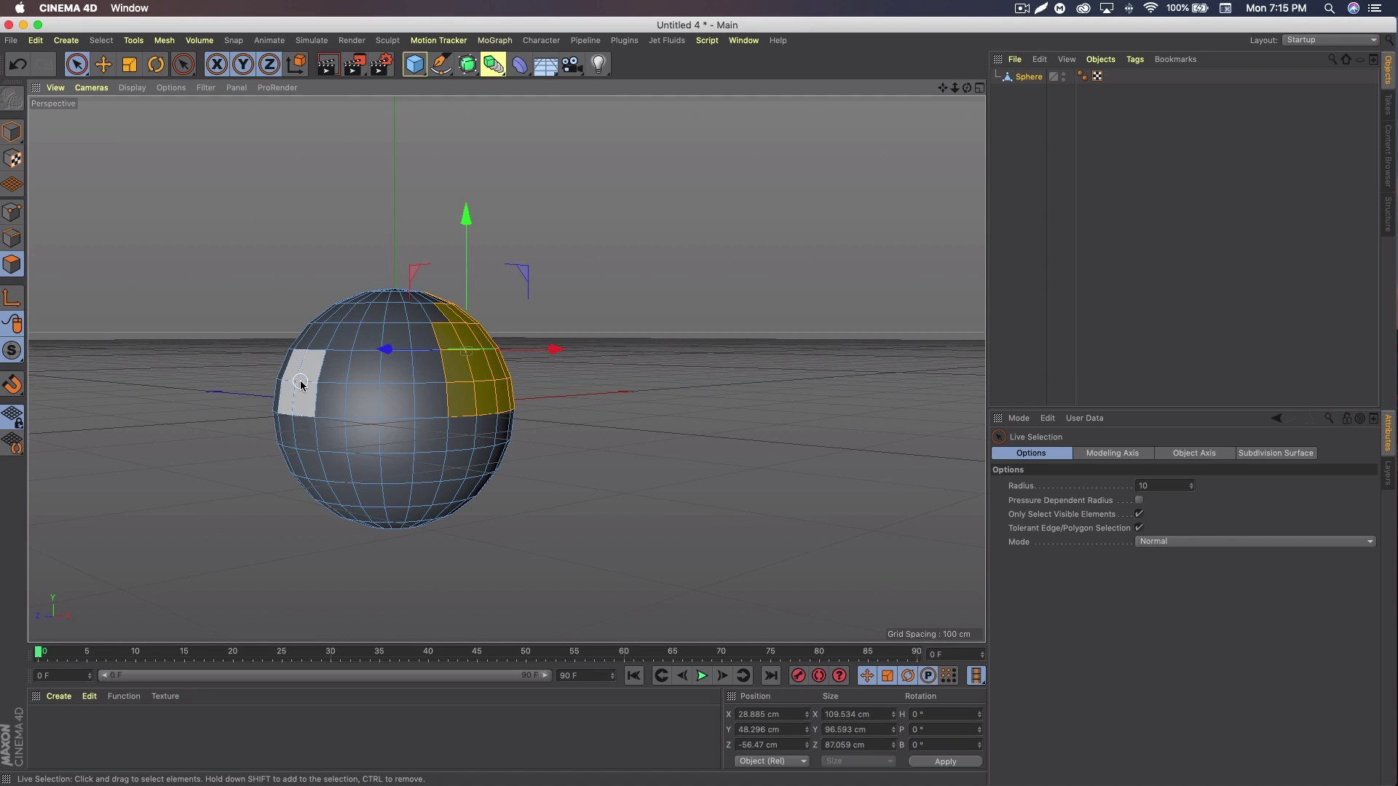
mouse_move(296, 396)
left_mouse_down("shift")
mouse_move(313, 358)
mouse_move(276, 459)
left_mouse_up("shift")
left_click_drag(967, 87, 966, 87)
mouse_move(404, 244)
left_mouse_down("shift")
mouse_move(418, 324)
mouse_move(506, 255)
mouse_move(379, 350)
mouse_move(459, 312)
left_mouse_up("shift")
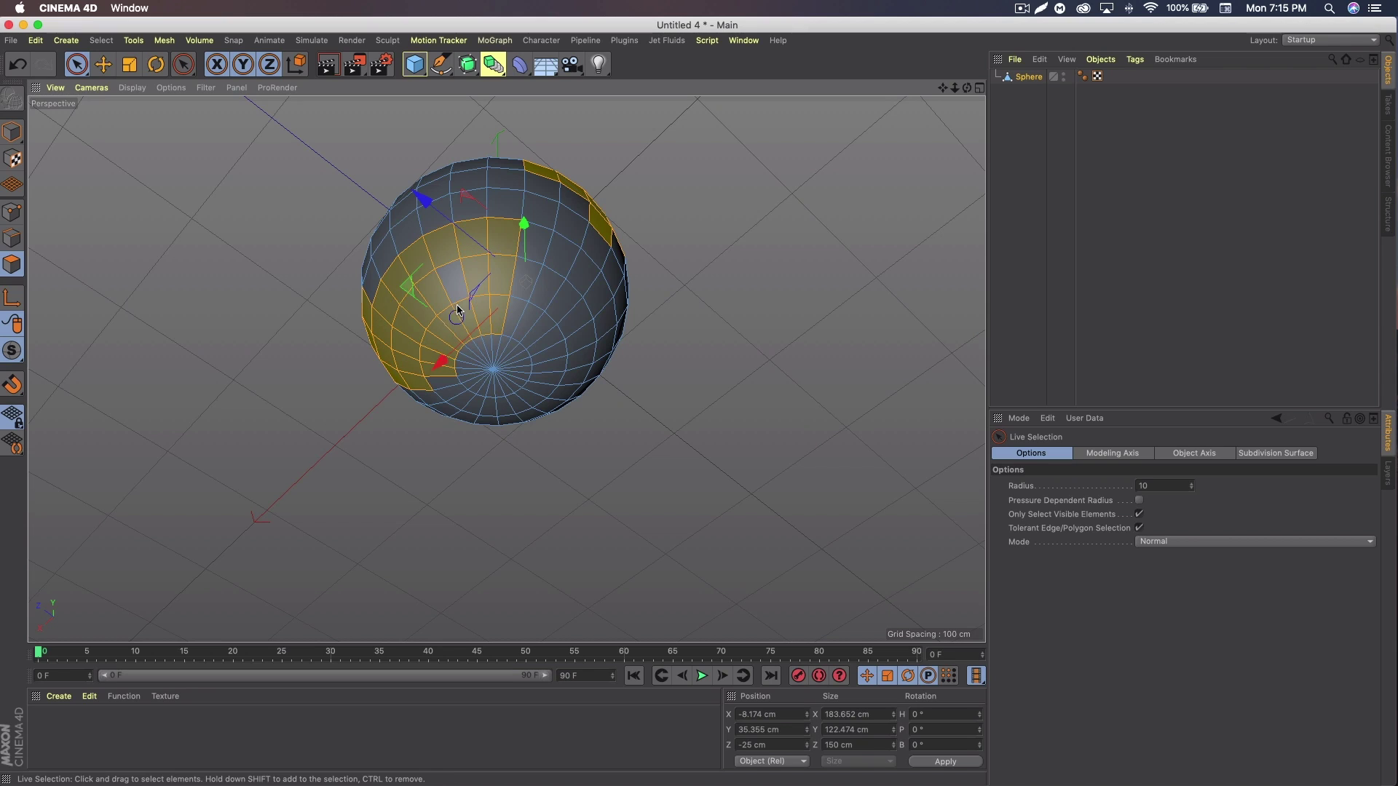
left_click(490, 375, "shift")
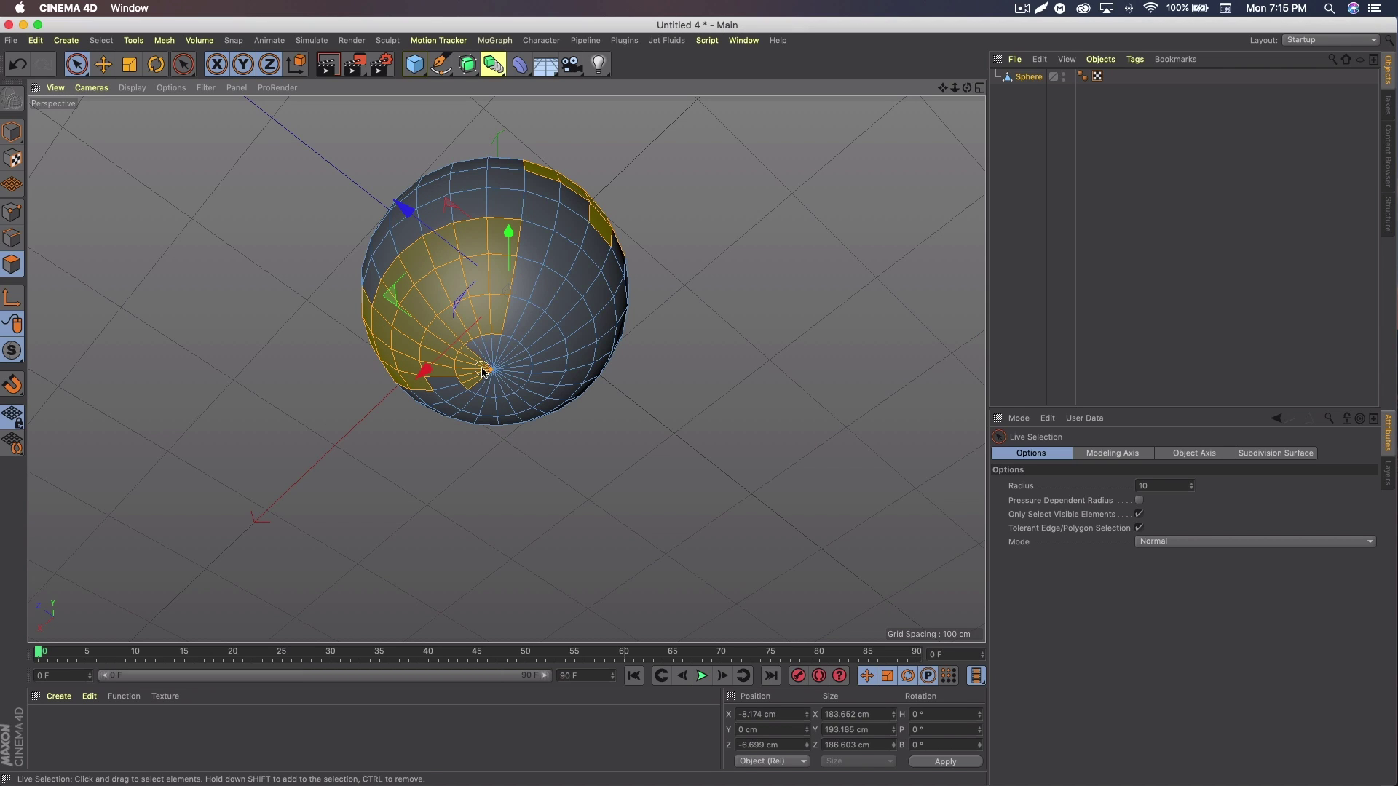
left_click_drag(604, 342, 575, 288, "shift")
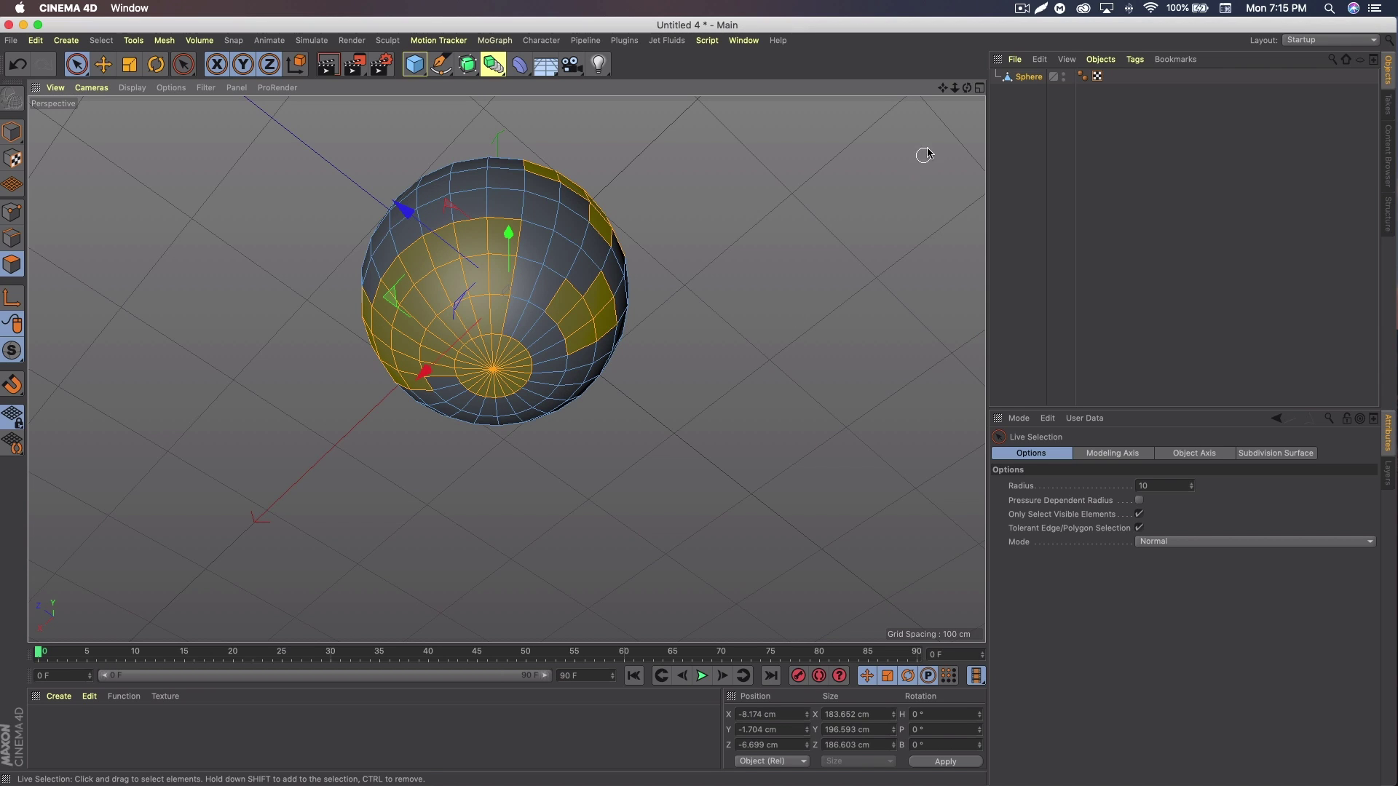
left_click_drag(967, 87, 942, 88)
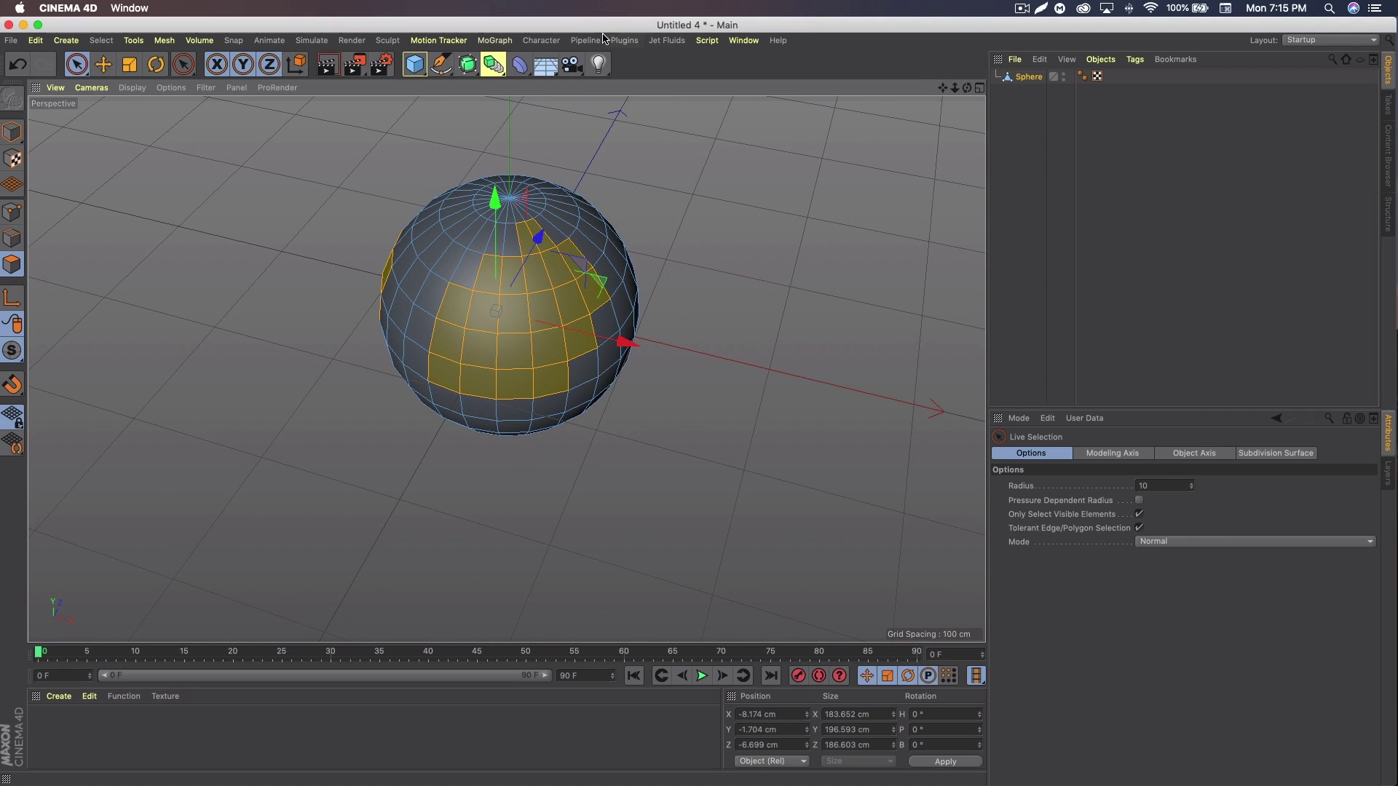
left_click(635, 43)
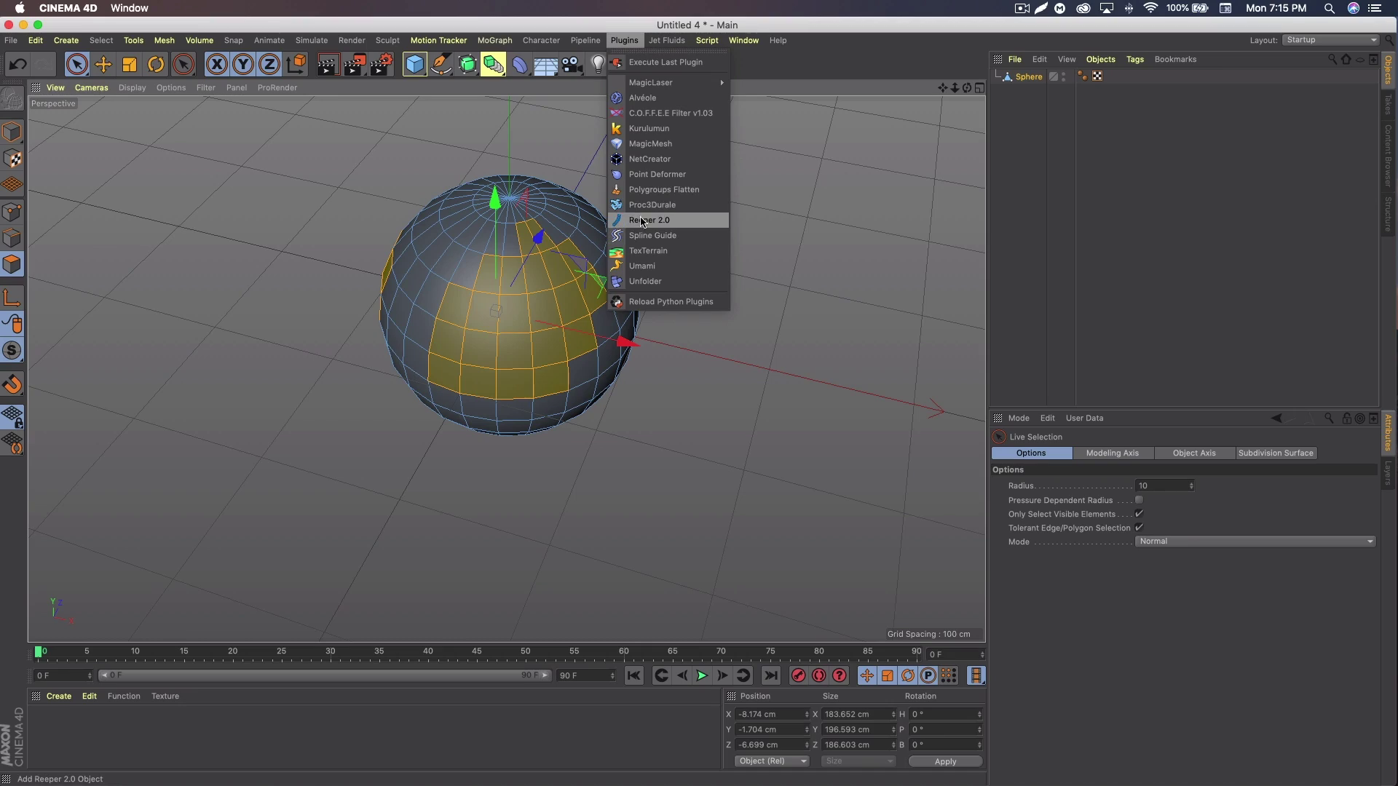
Apply Polygroups Flatten to the selection, inspect the facets from low, then start a new document
left_click(643, 190)
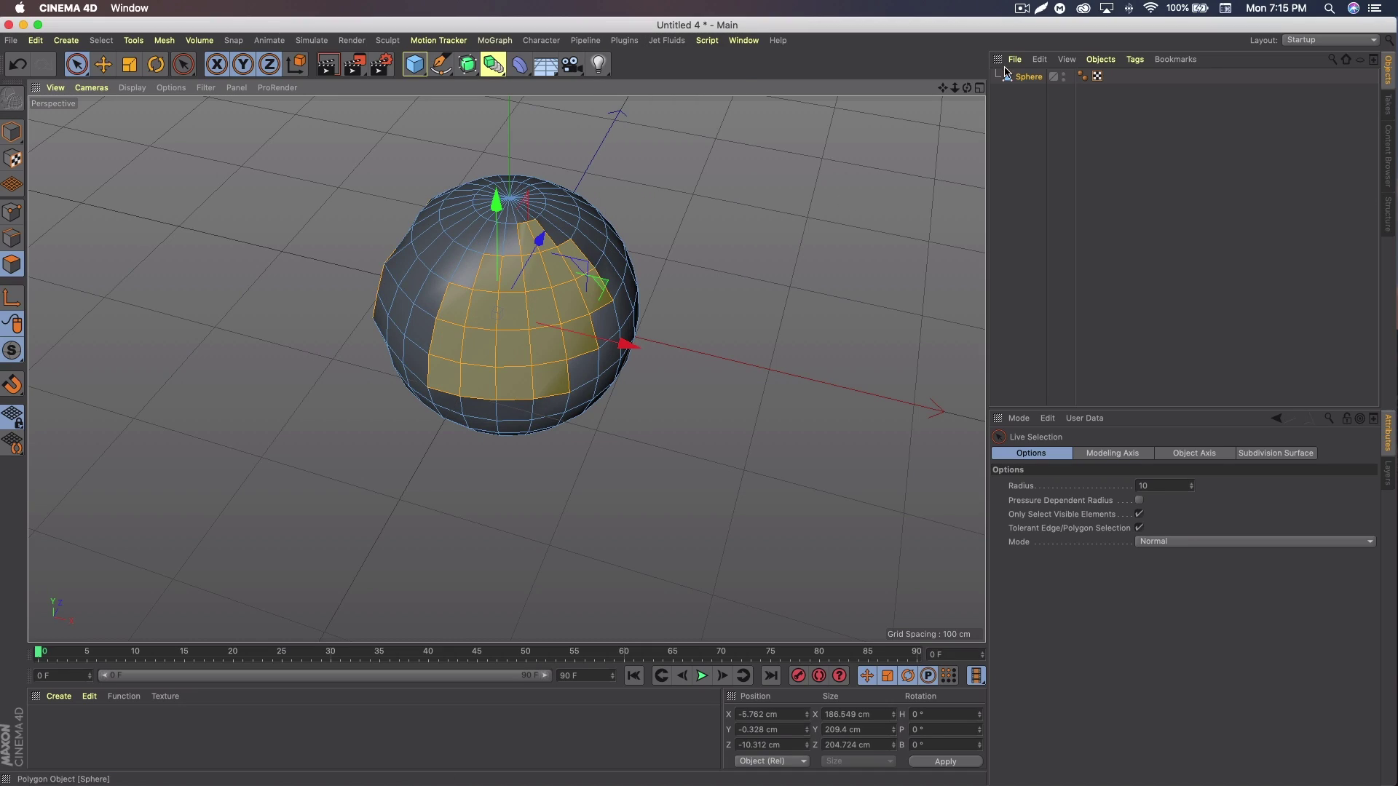
mouse_move(966, 88)
left_mouse_down()
mouse_move(728, 218)
mouse_move(506, 369)
mouse_move(991, 93)
left_mouse_up()
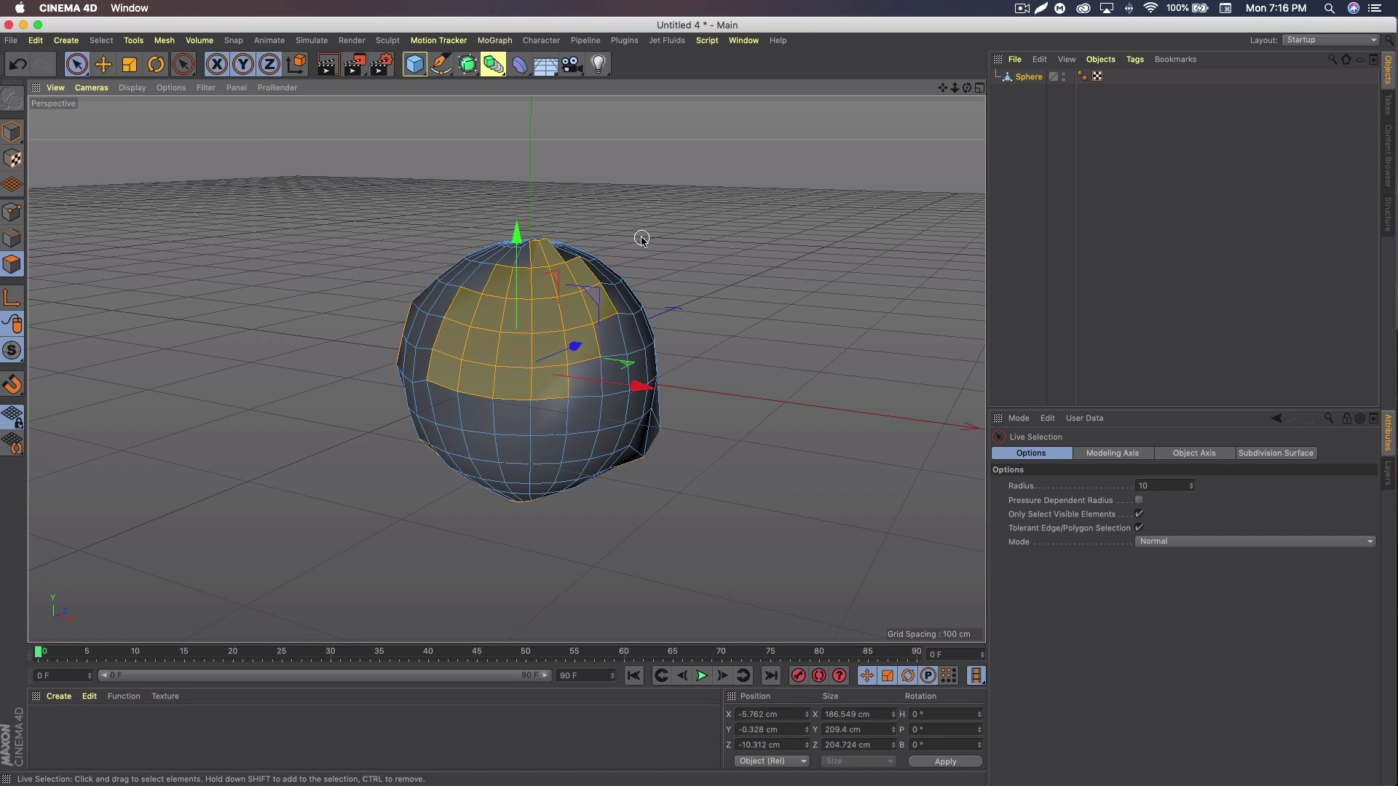
key("super+n")
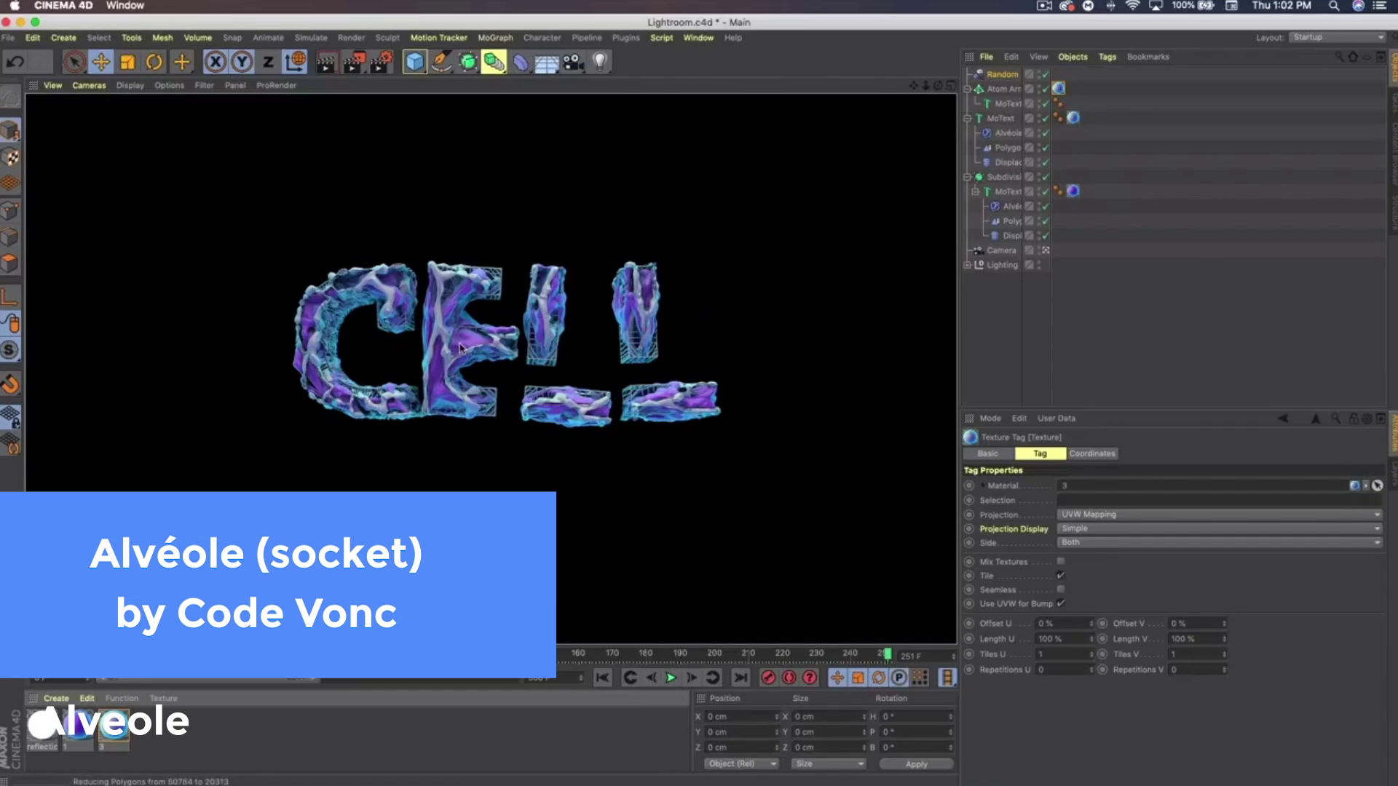
Return from the render to the editor view of the Alvéole Lightroom.c4d scene
left_click(1006, 133)
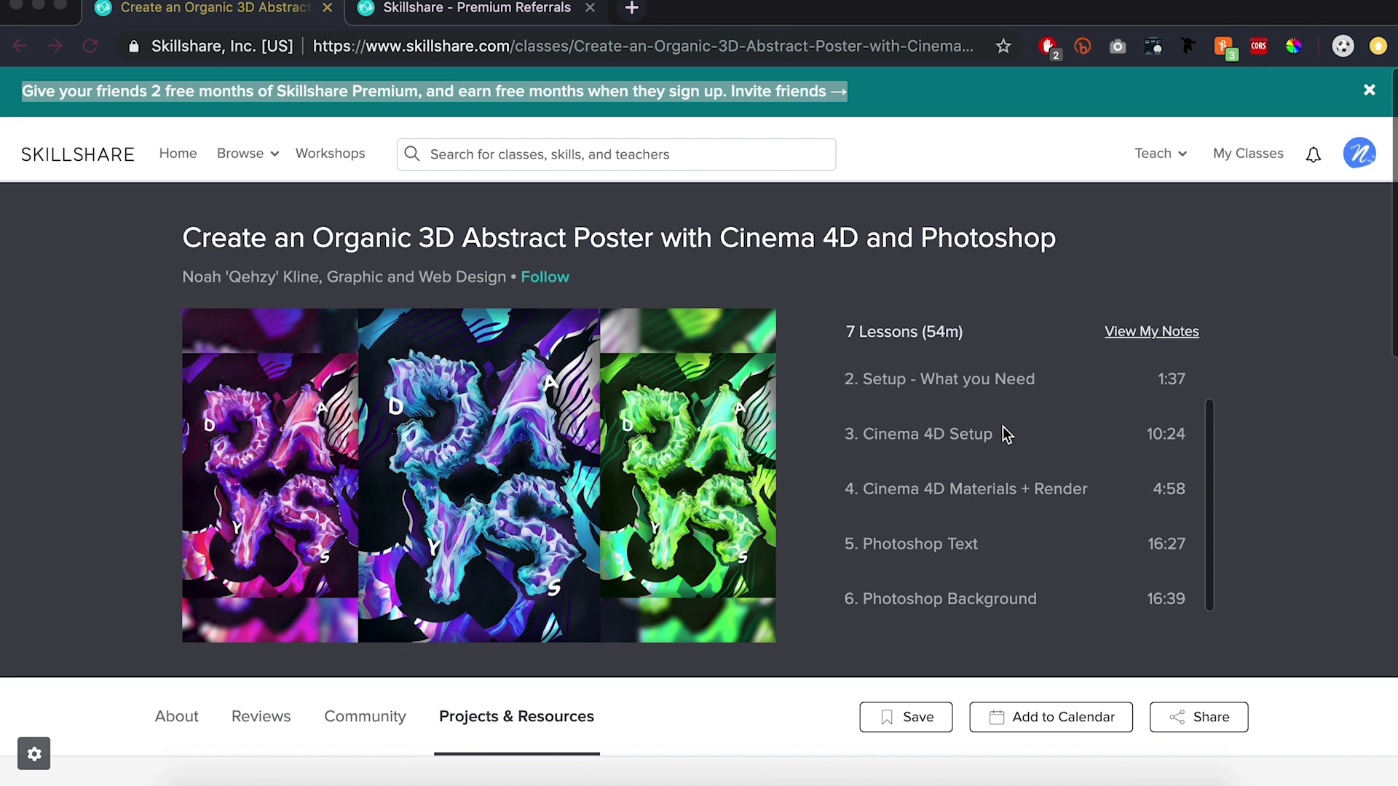
Scroll through the Skillshare organic 3D poster class page and view its About section
scroll(1001, 431, "down", 1)
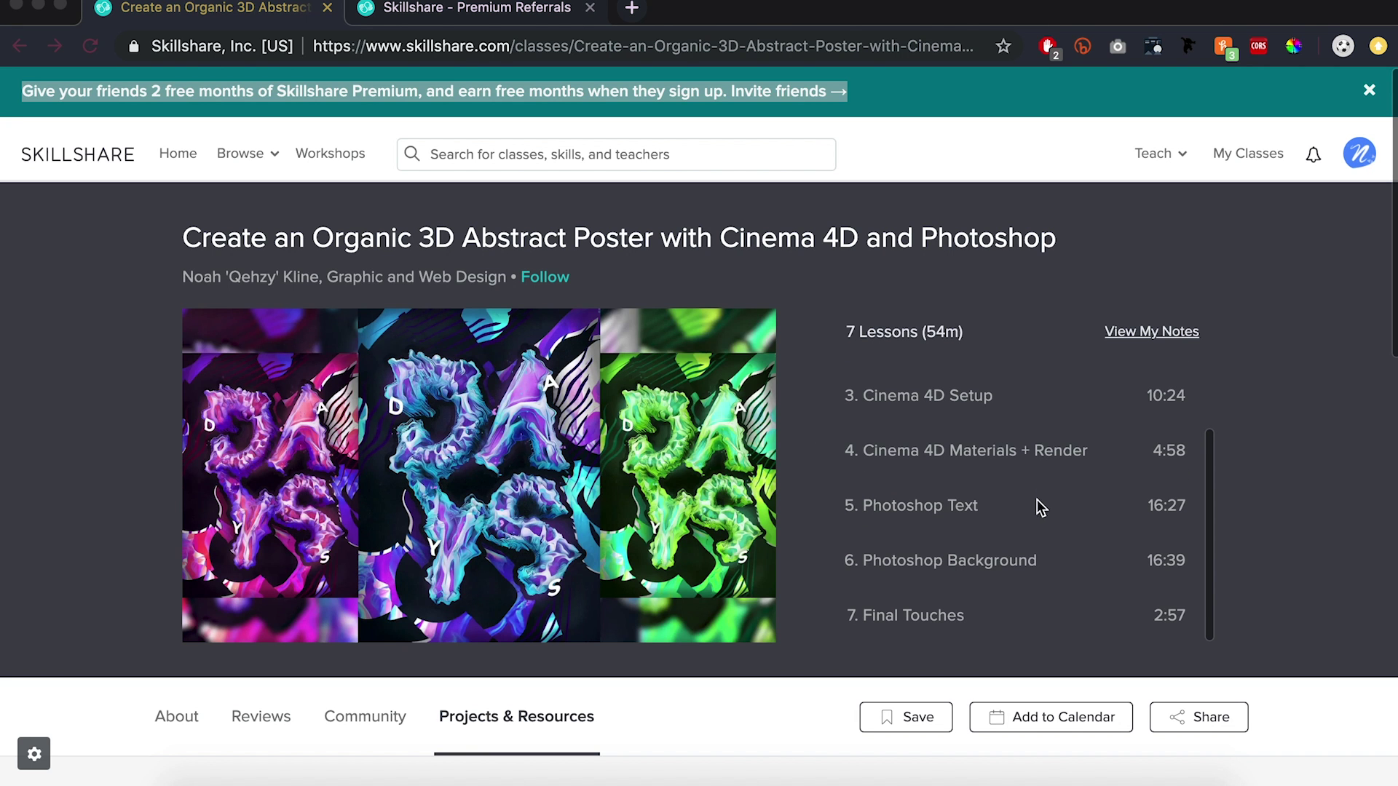
scroll(1335, 479, "down", 5)
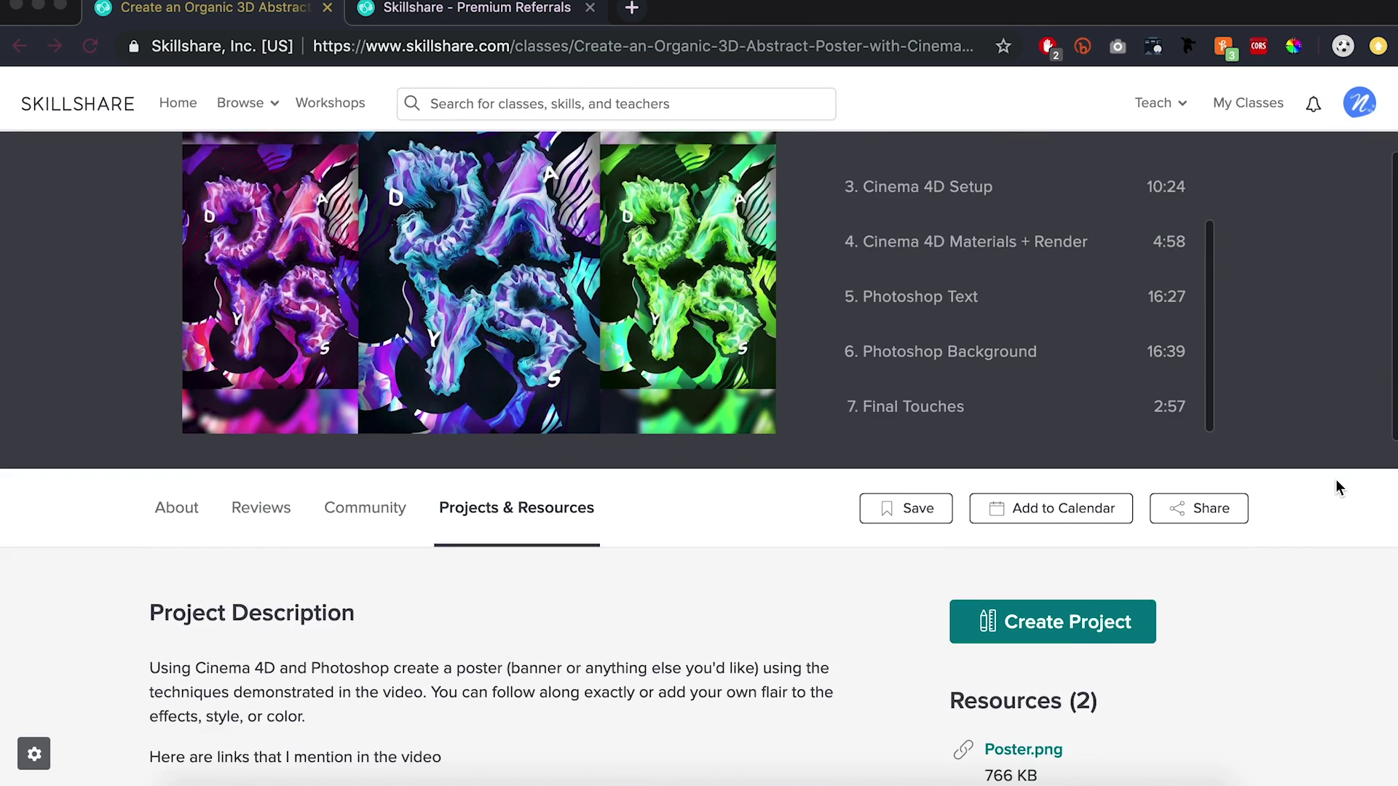
scroll(1336, 480, "down", 1)
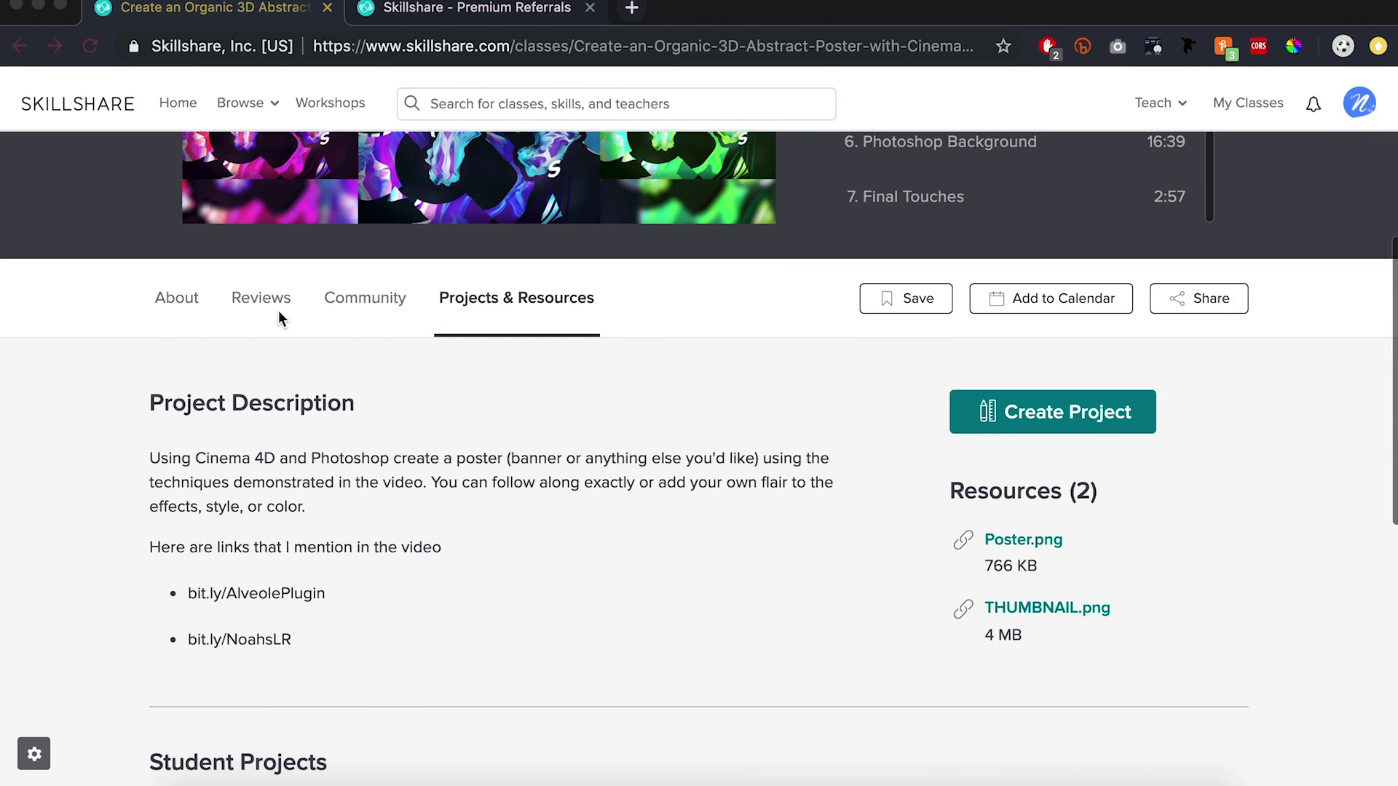
left_click(170, 305)
left_click(170, 305)
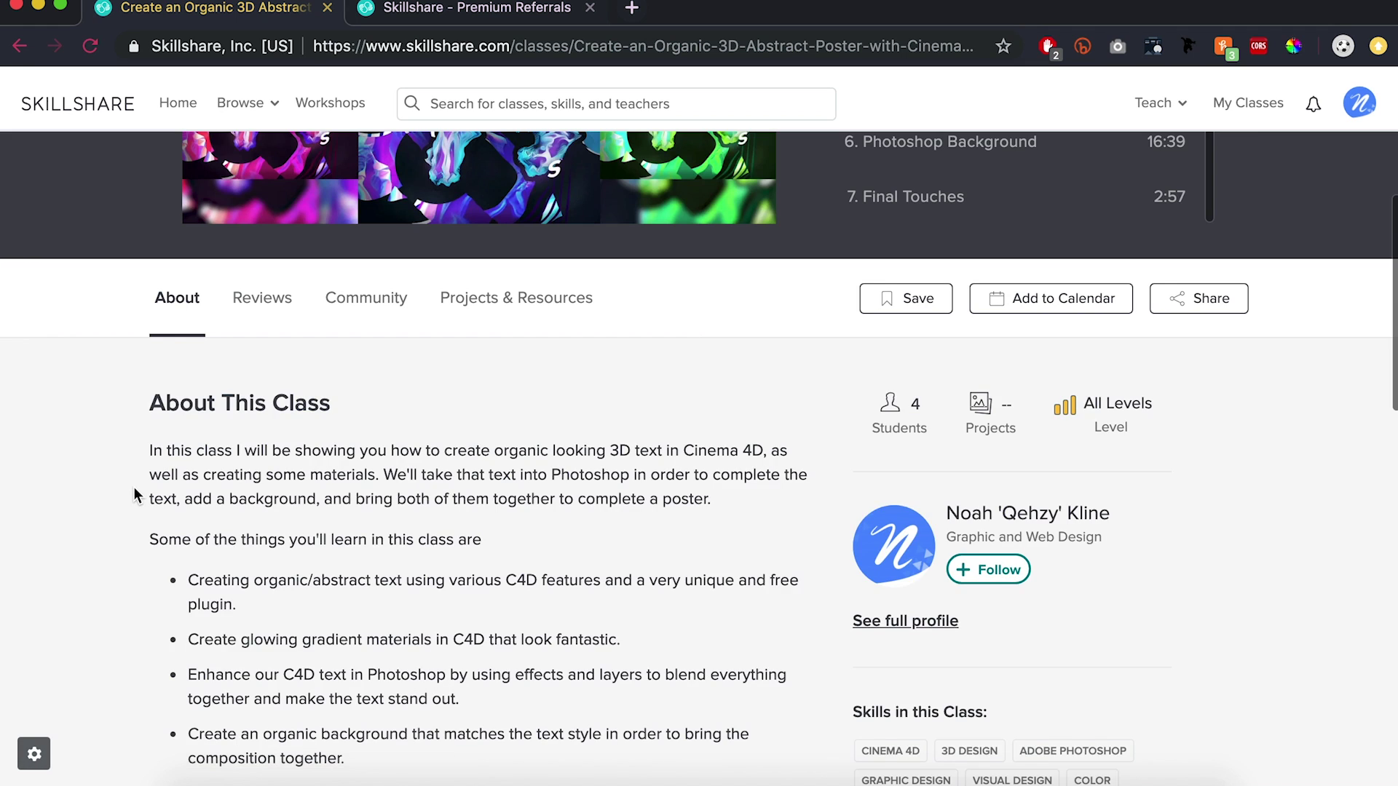
scroll(135, 495, "down", 2)
scroll(134, 489, "down", 2)
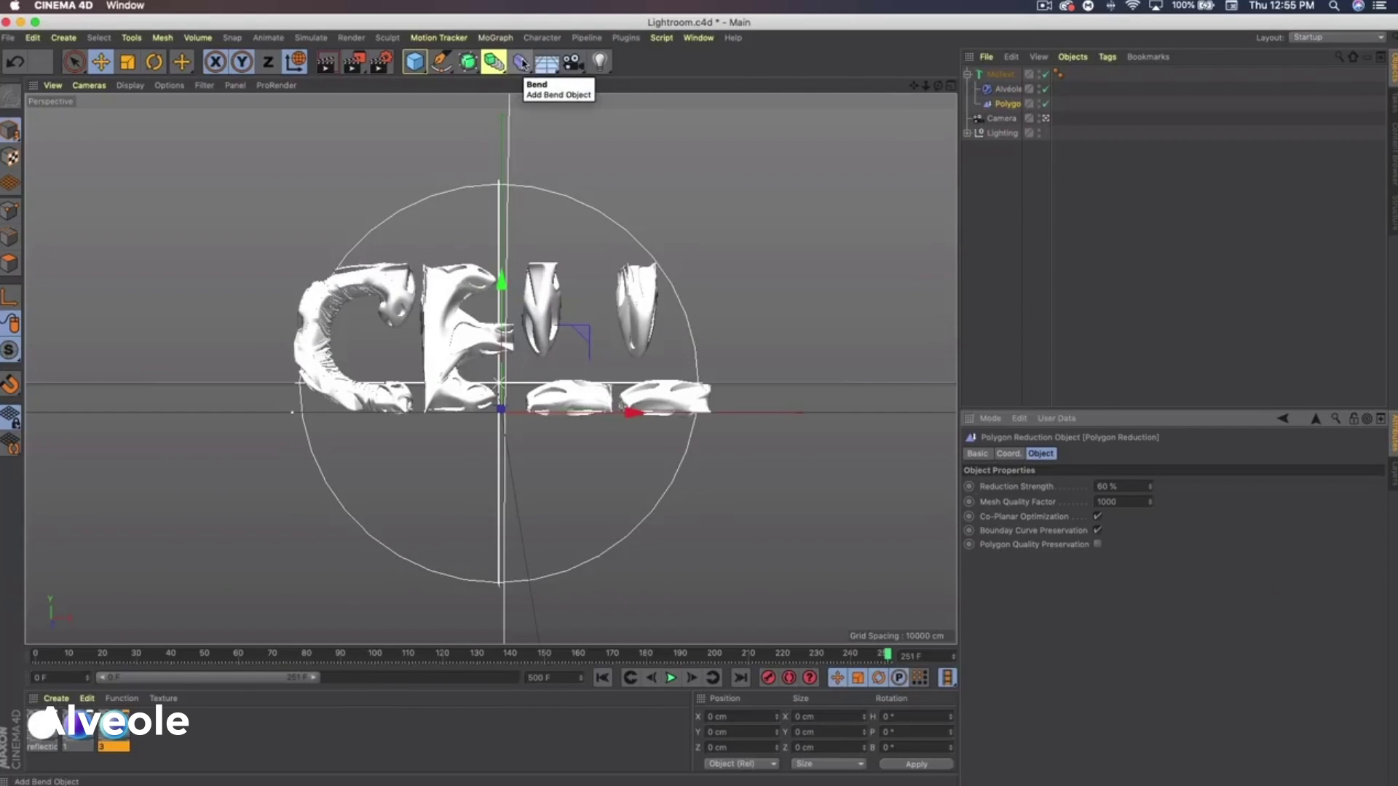
Add a Displacer deformer and parent it under MoText to make the lettering blobby
left_click(521, 62)
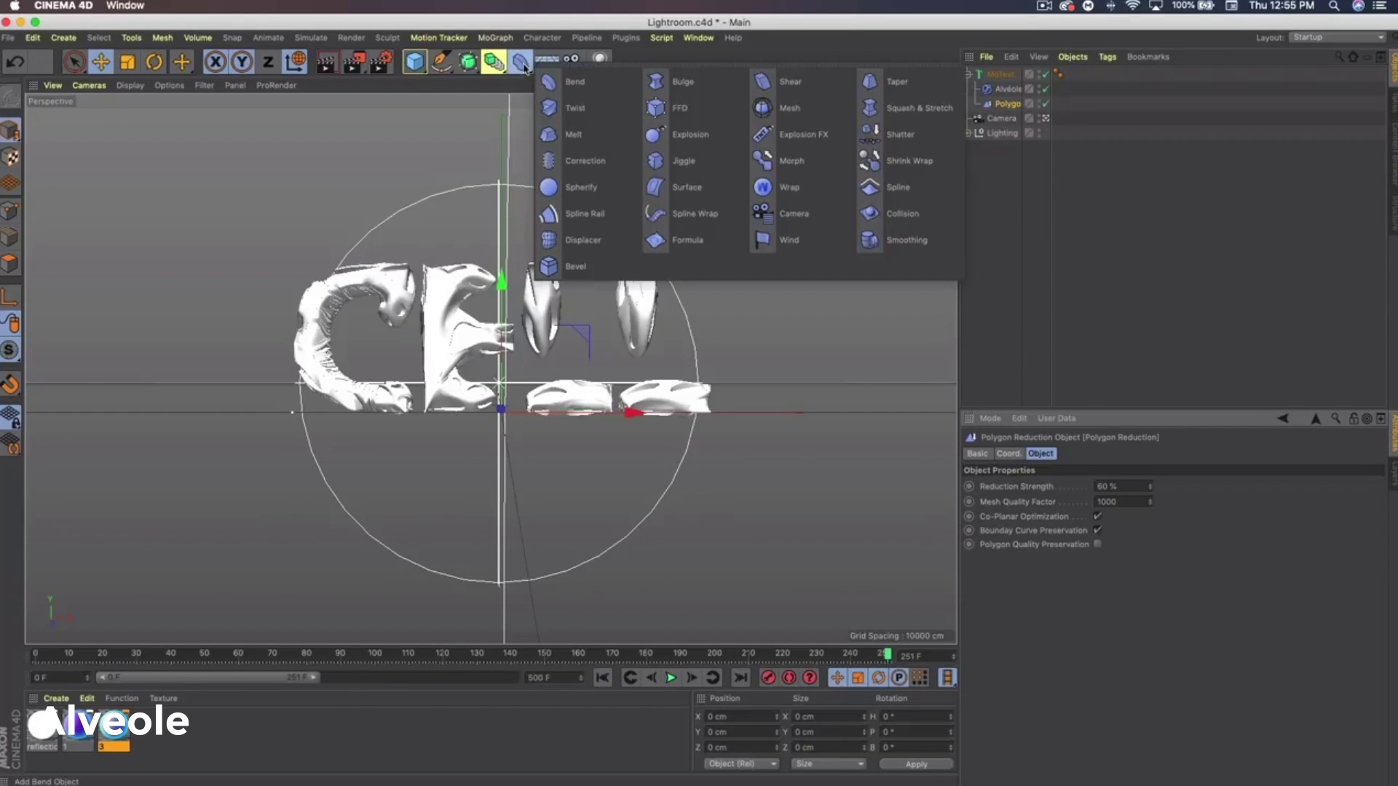
left_click(598, 239)
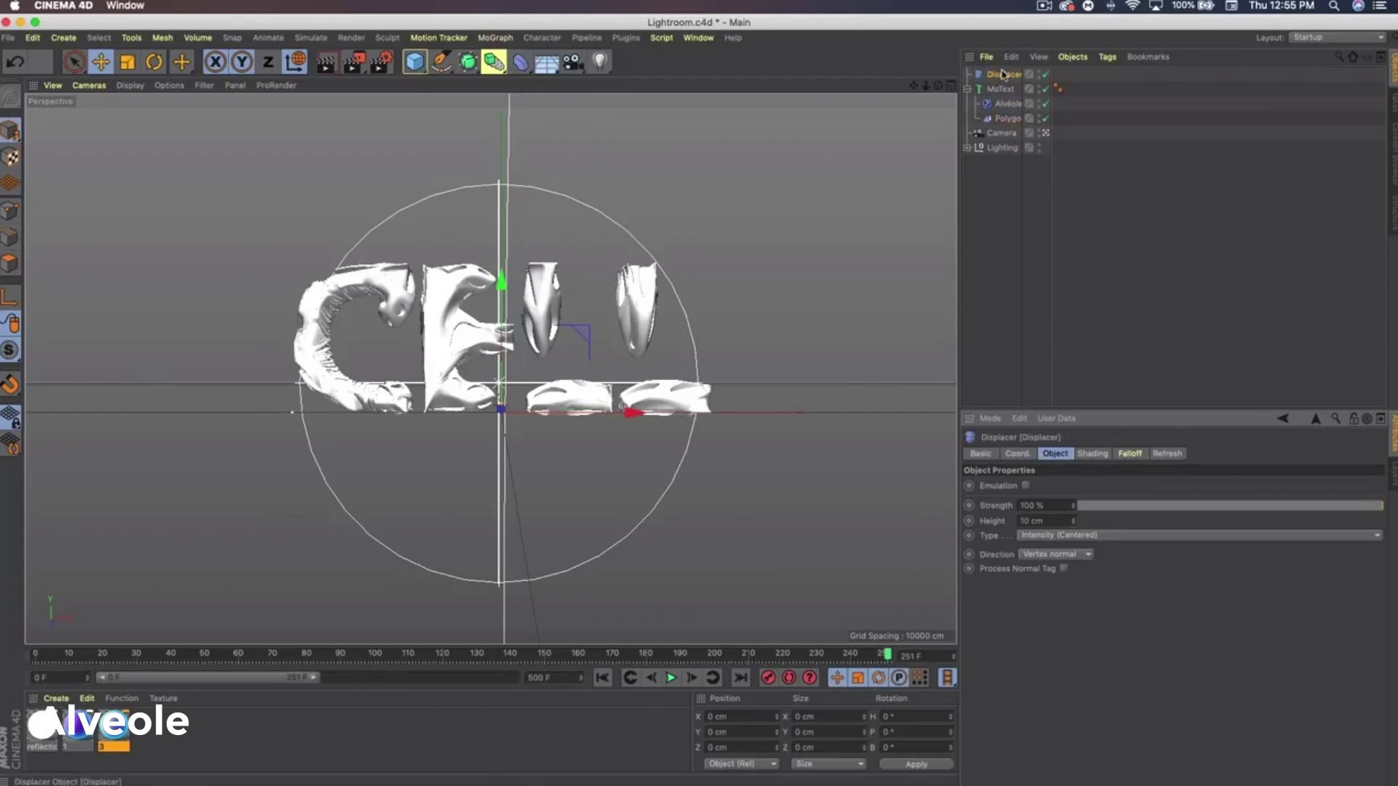
left_click_drag(1003, 73, 1006, 125)
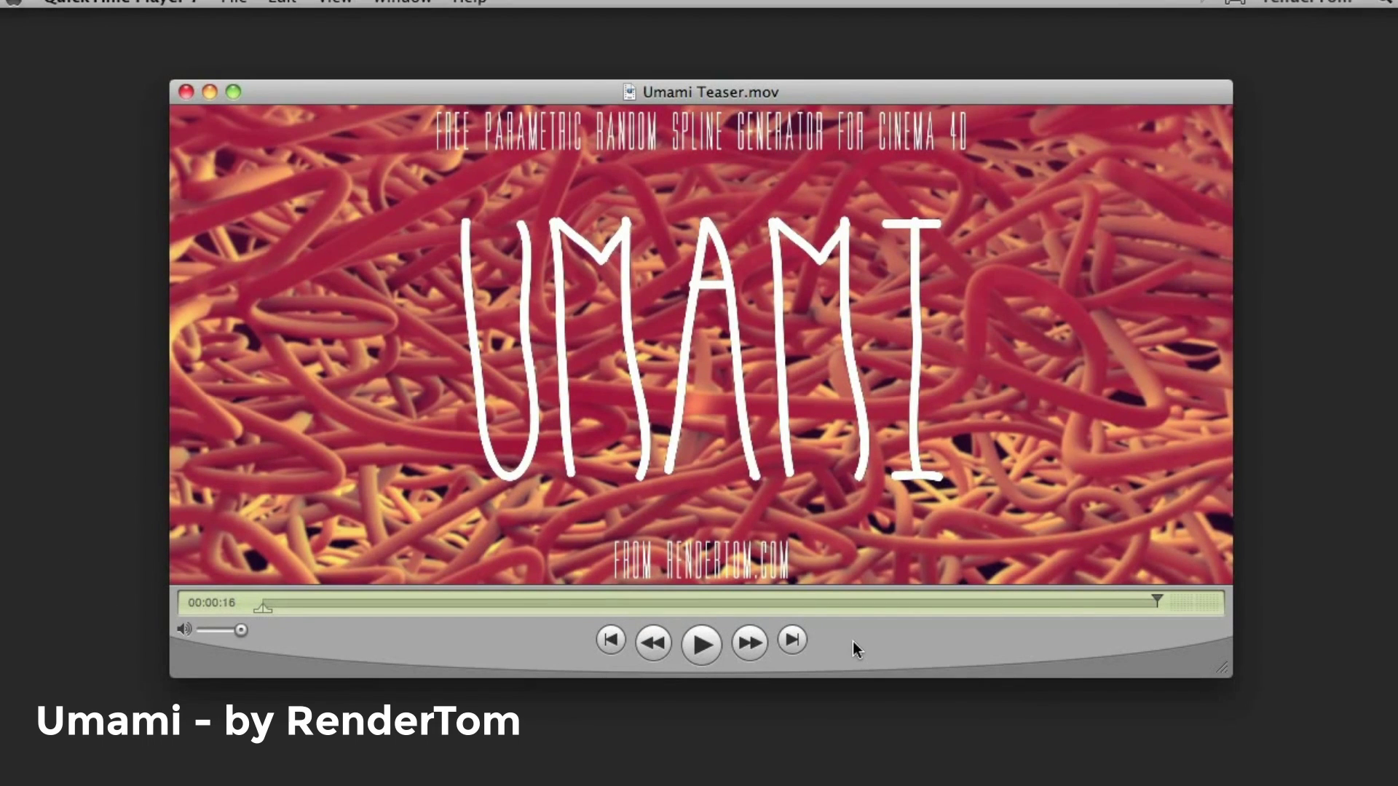
Skip ahead through the Umami teaser, then enable Generate Mesh on the Umami object
left_click(675, 602)
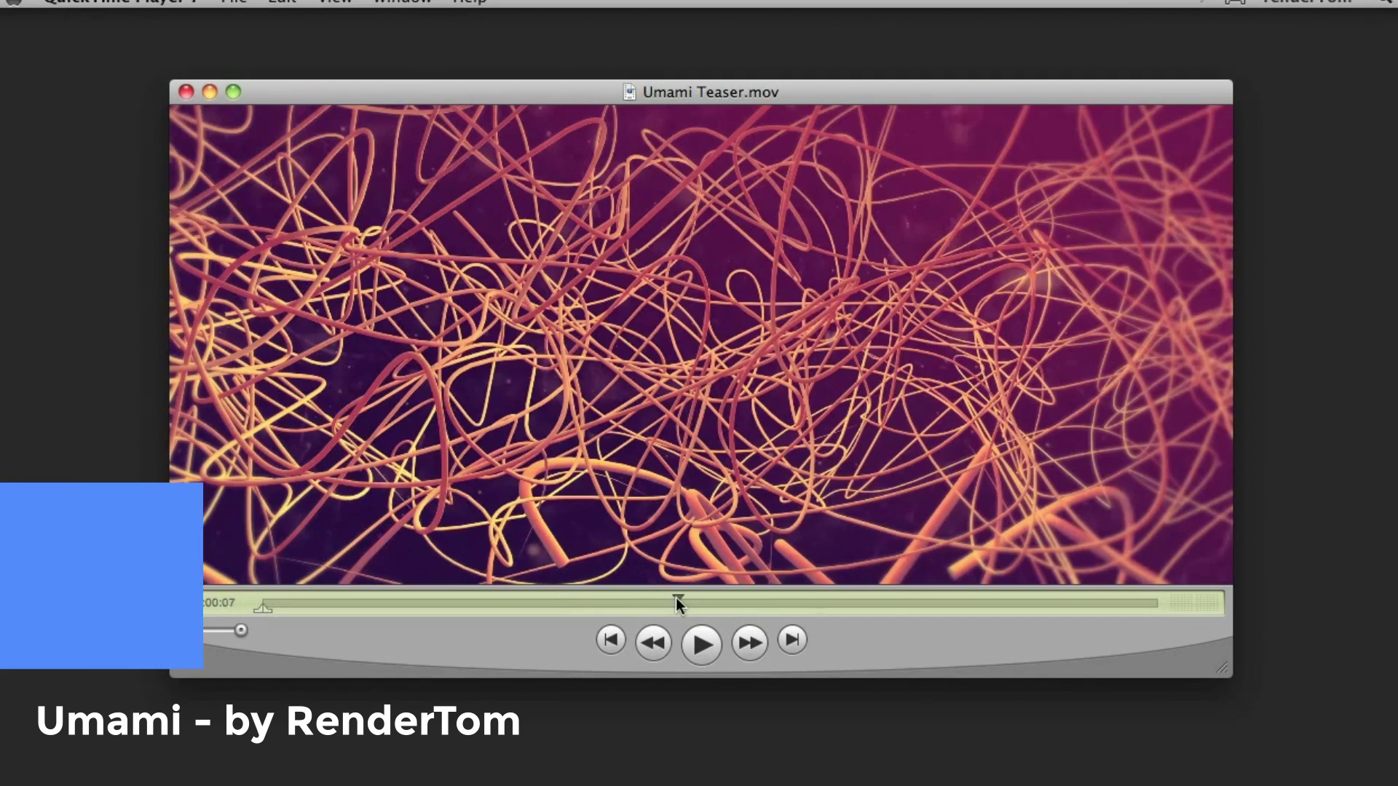
left_click(770, 602)
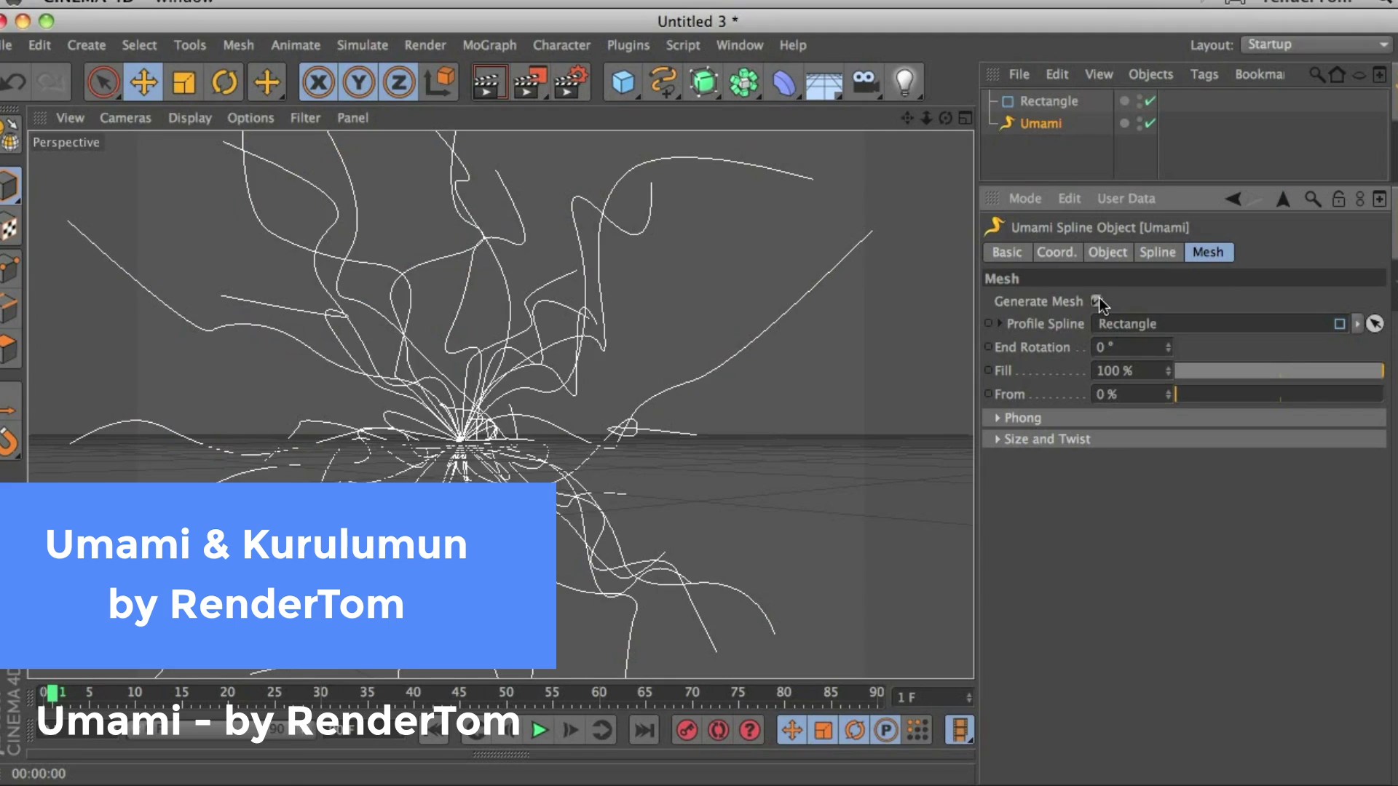
left_click(1050, 299)
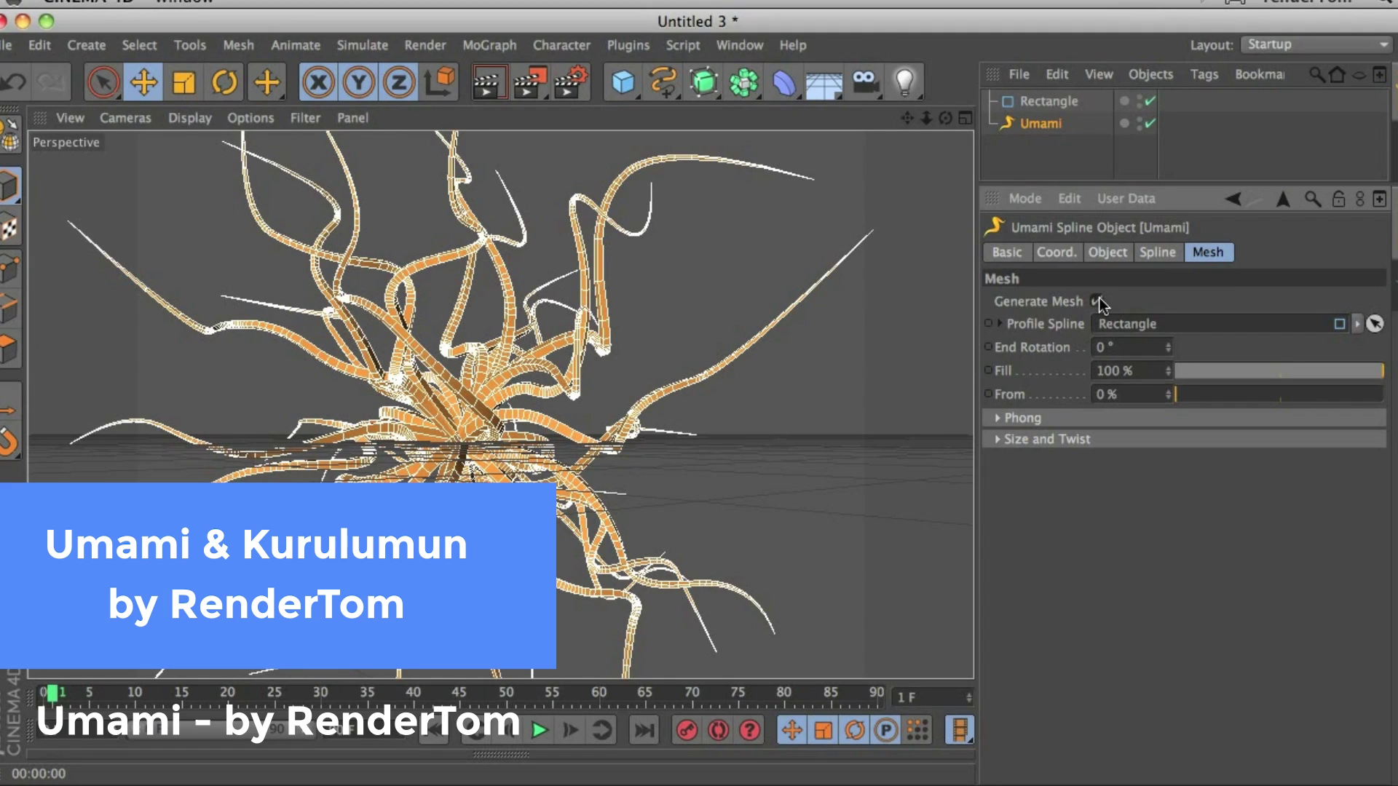
Bend the Umami Size curve into an S-shape so tube thickness varies, then render the view
left_click(1106, 418)
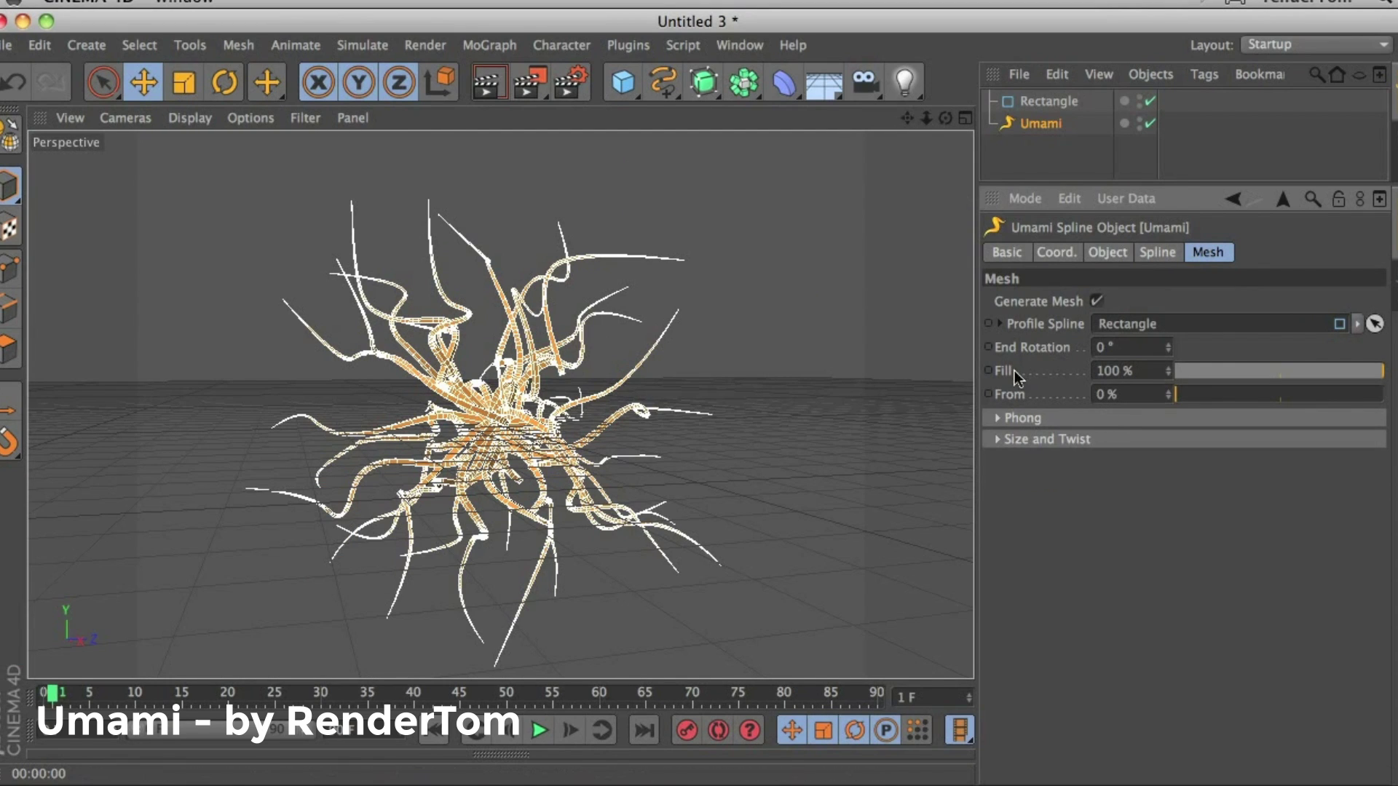
left_click(1031, 440)
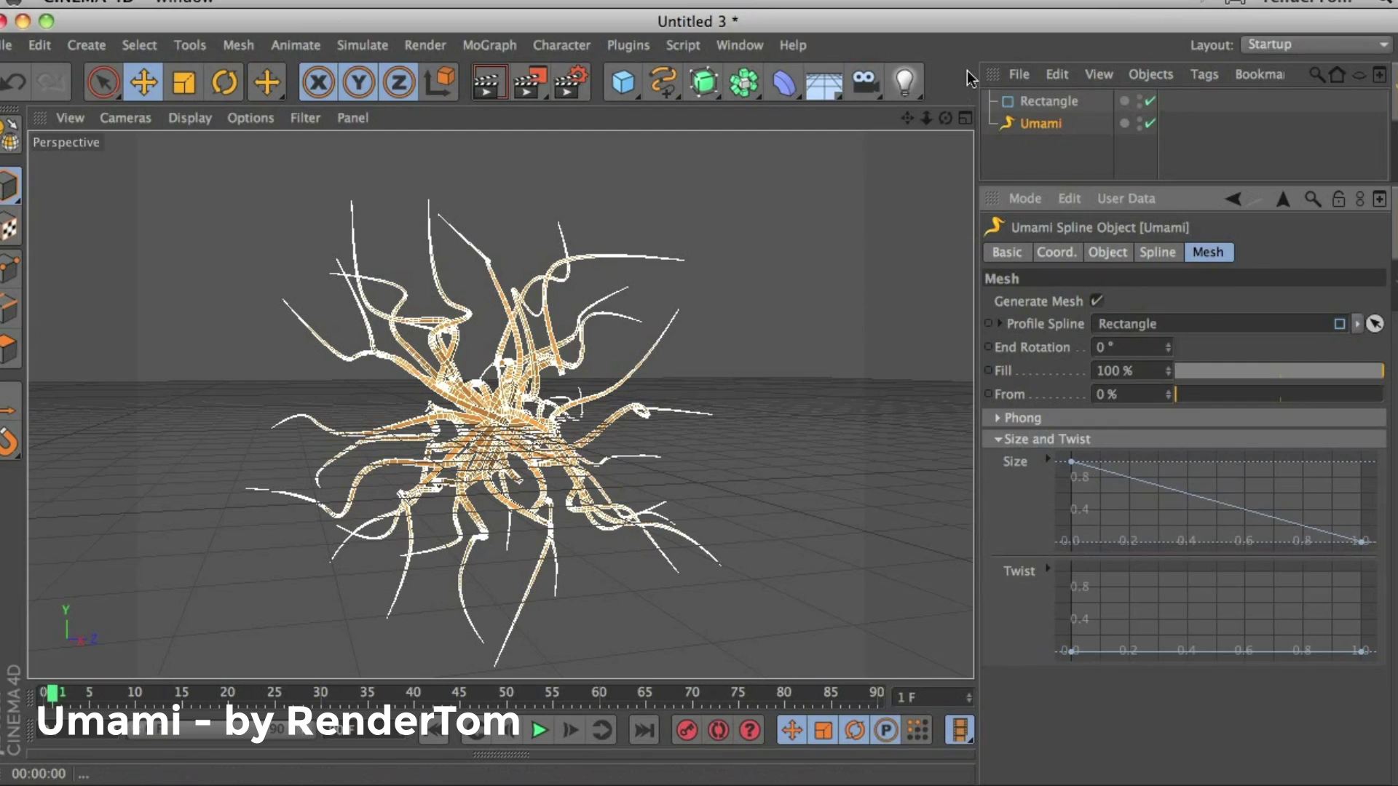
left_click_drag(926, 117, 957, 175)
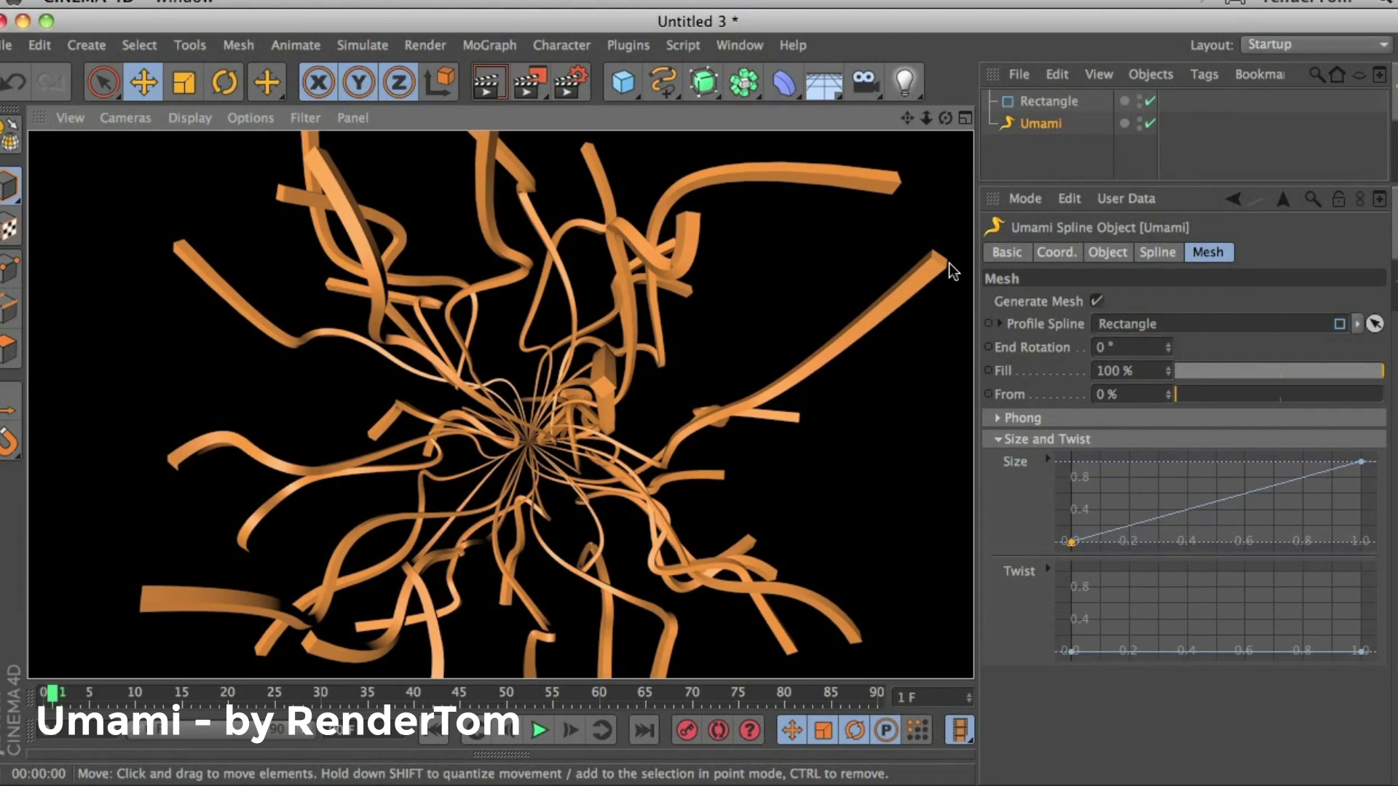
left_click(1215, 501)
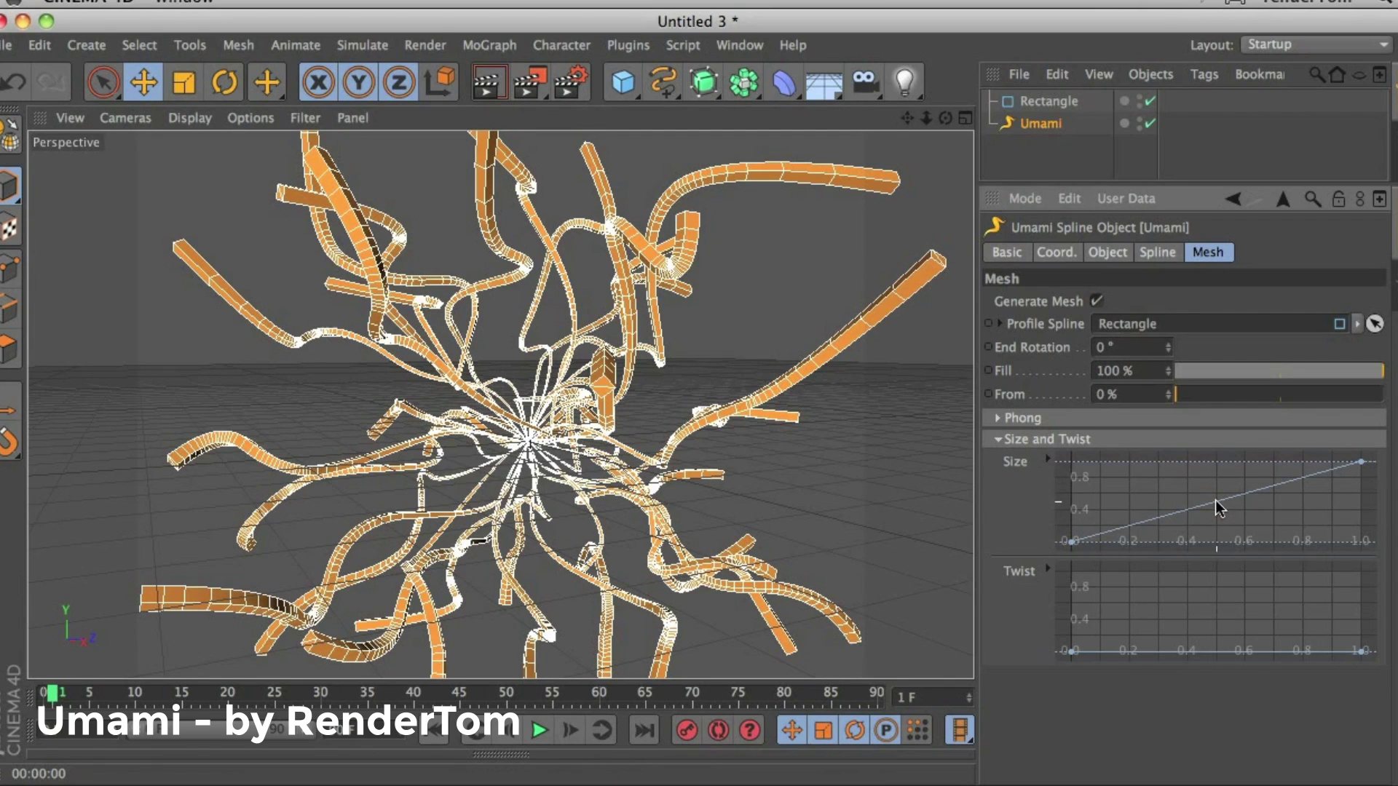
left_click(1216, 500, "ctrl")
left_click_drag(1270, 499, 1137, 461)
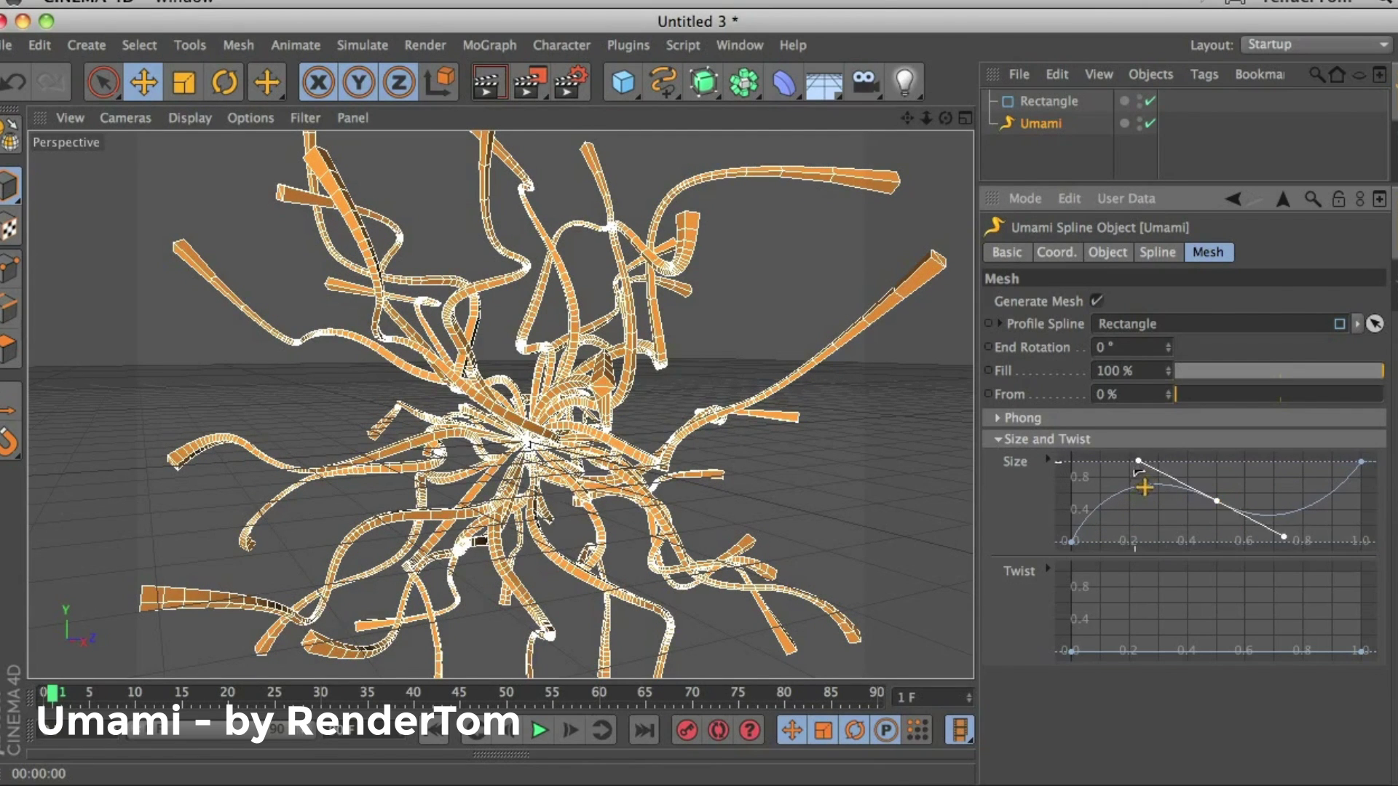
key("super+r")
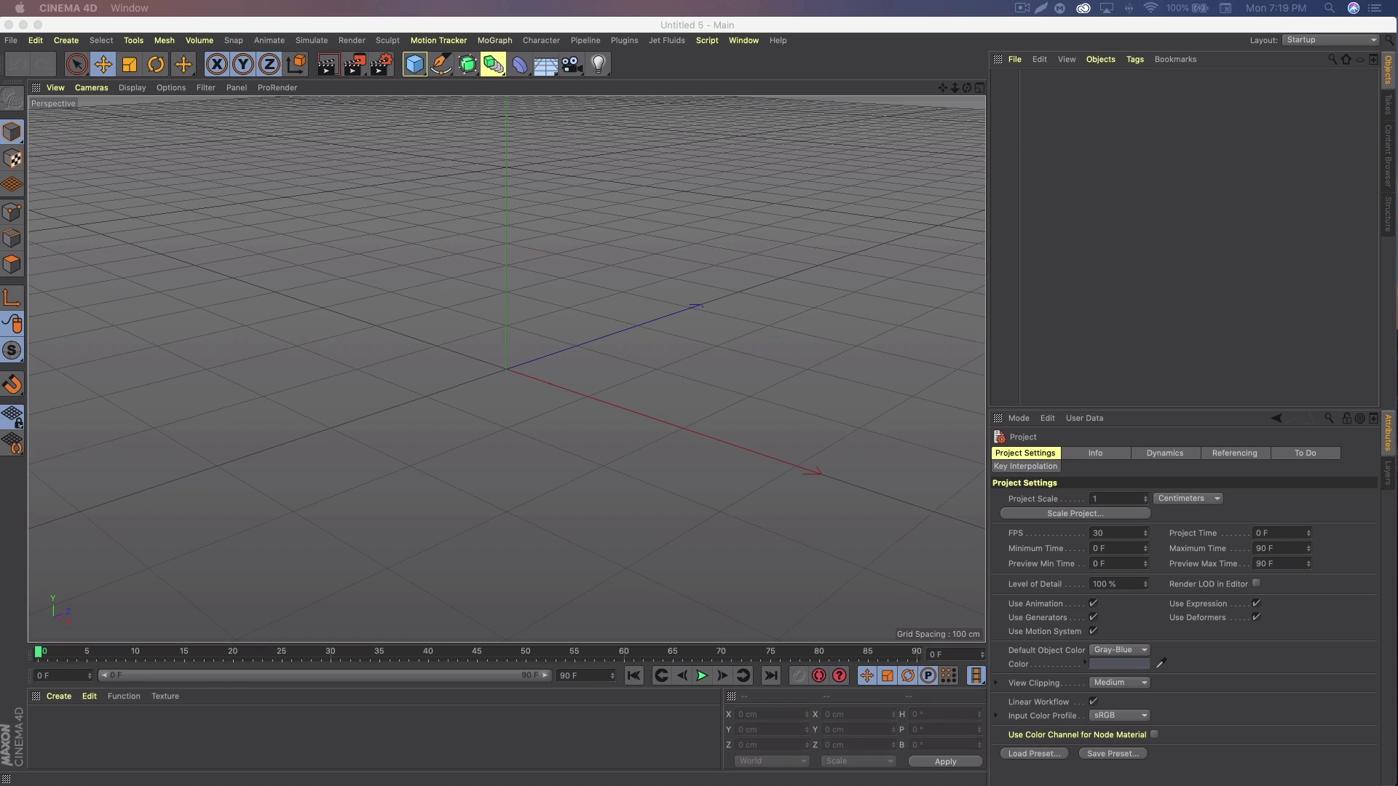
Restore the minimized Kurulumun Preview.mp4 video in QuickTime Player 7 and play it
key("super+Tab")
left_click(770, 769)
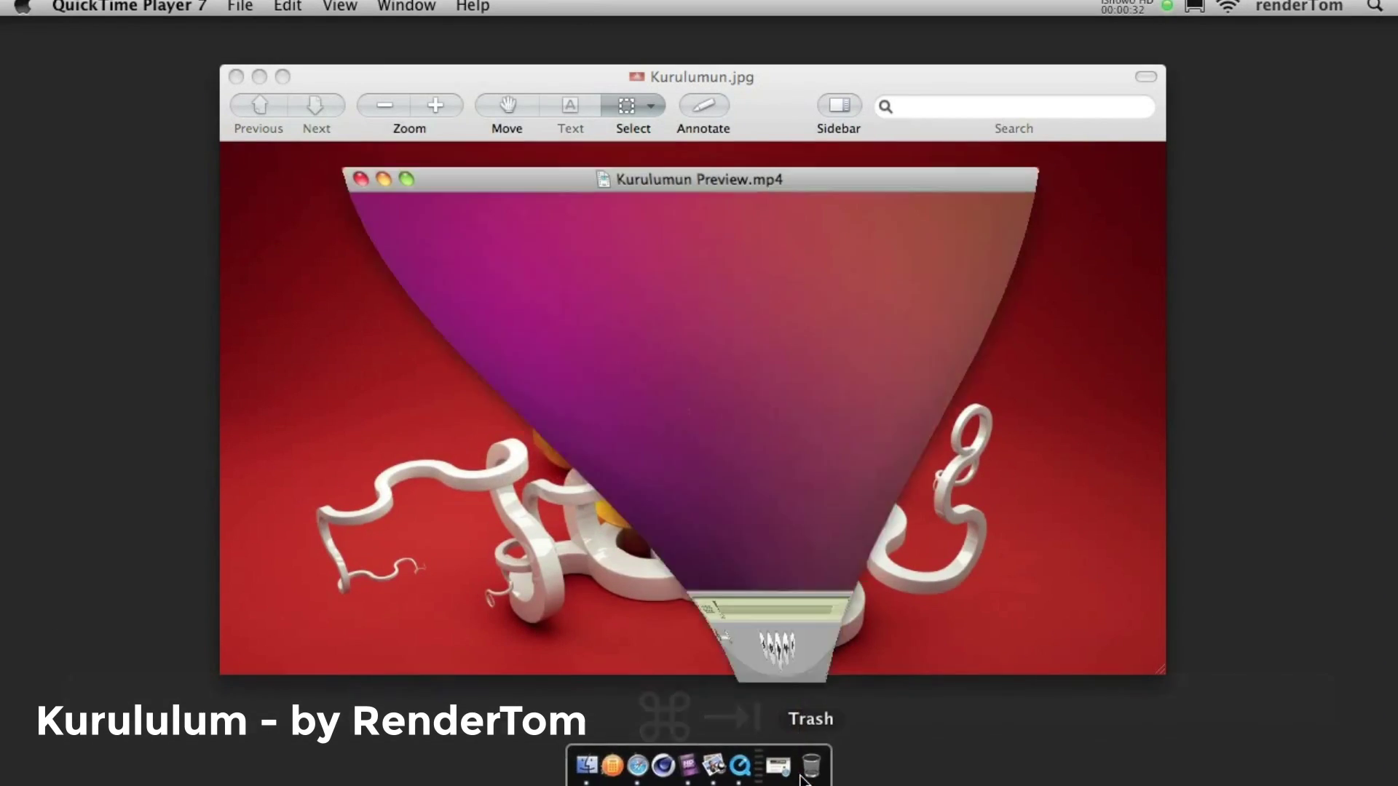
left_click(675, 610)
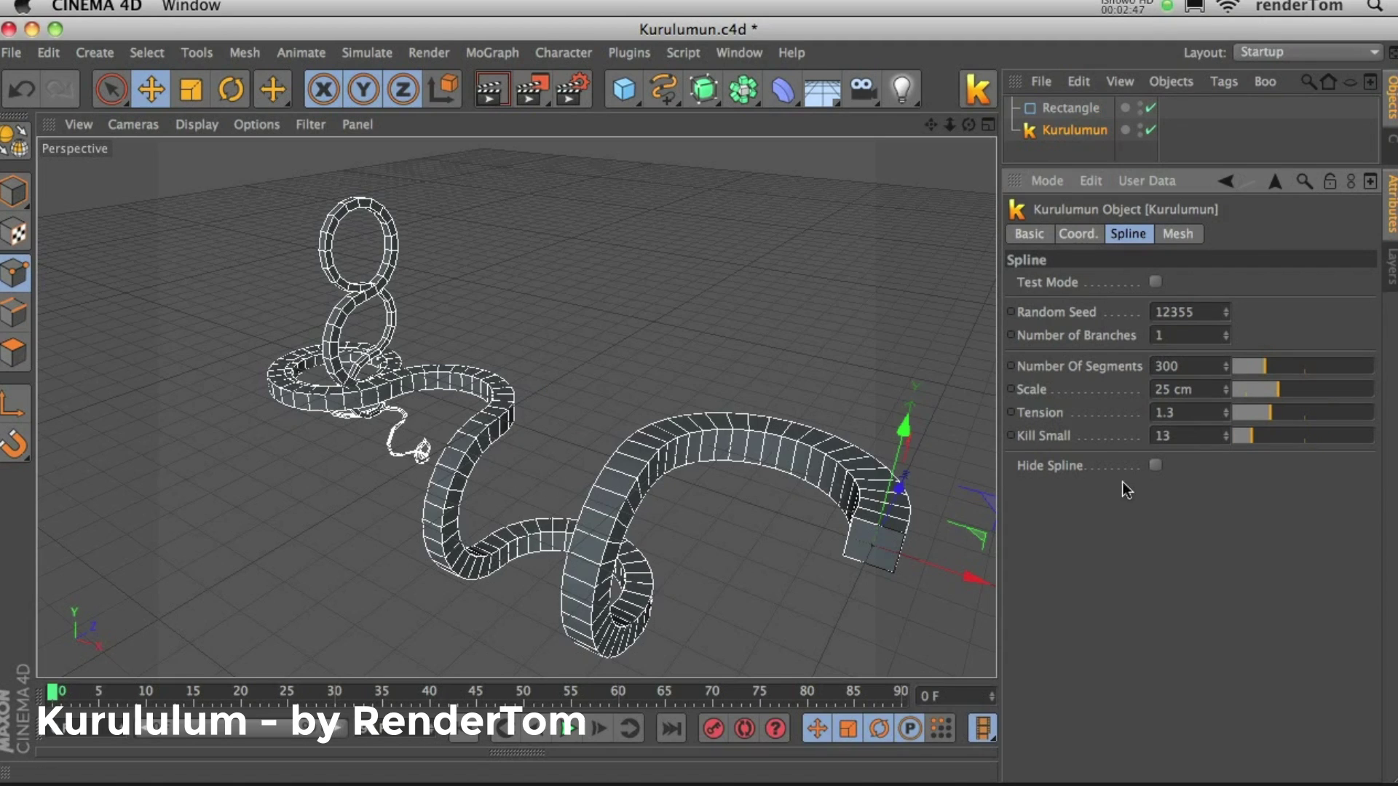
Hide the Kurulumun spline and toggle Generate Mesh off and on in its Mesh settings
left_click(1155, 464)
left_click(1177, 234)
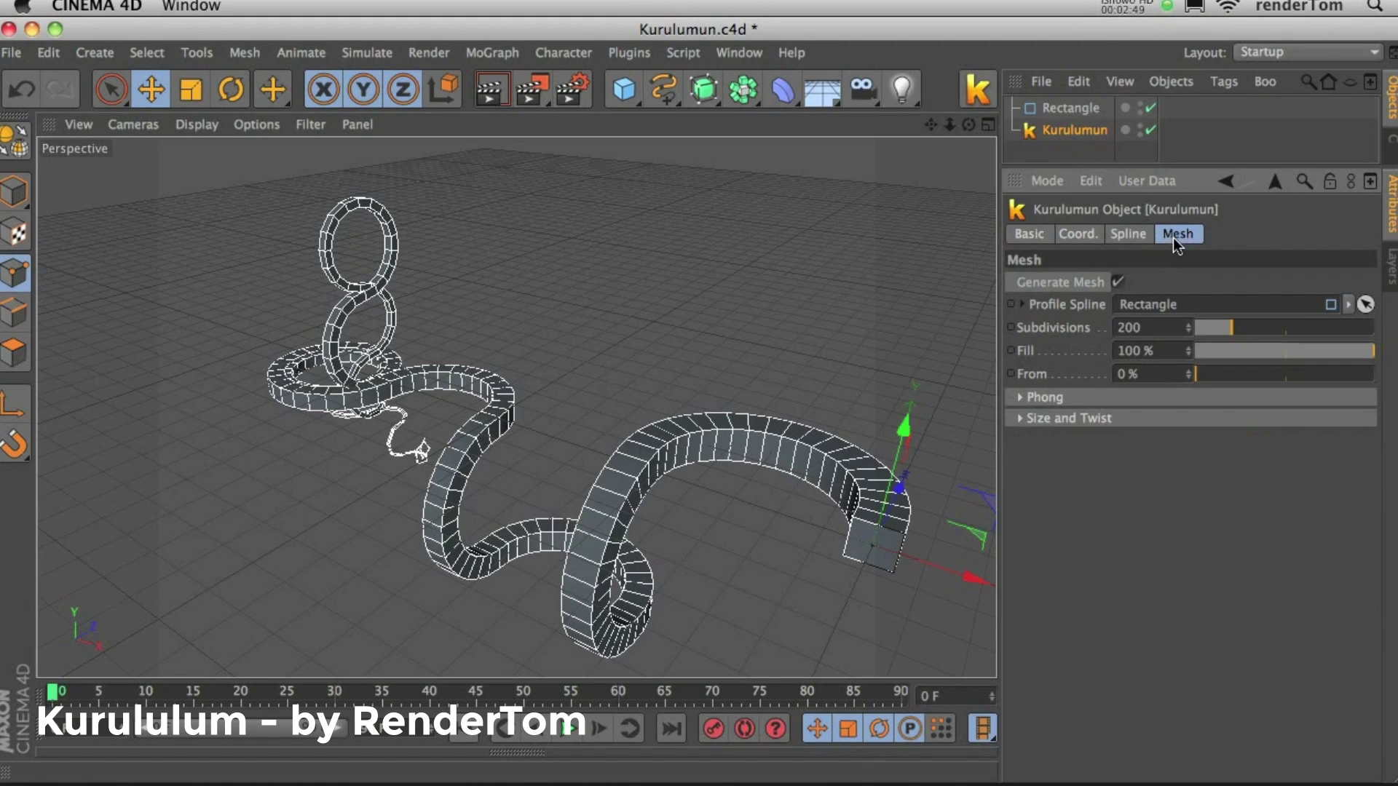
left_click(1118, 282)
left_click(1118, 282)
left_click(1118, 283)
left_click(1118, 283)
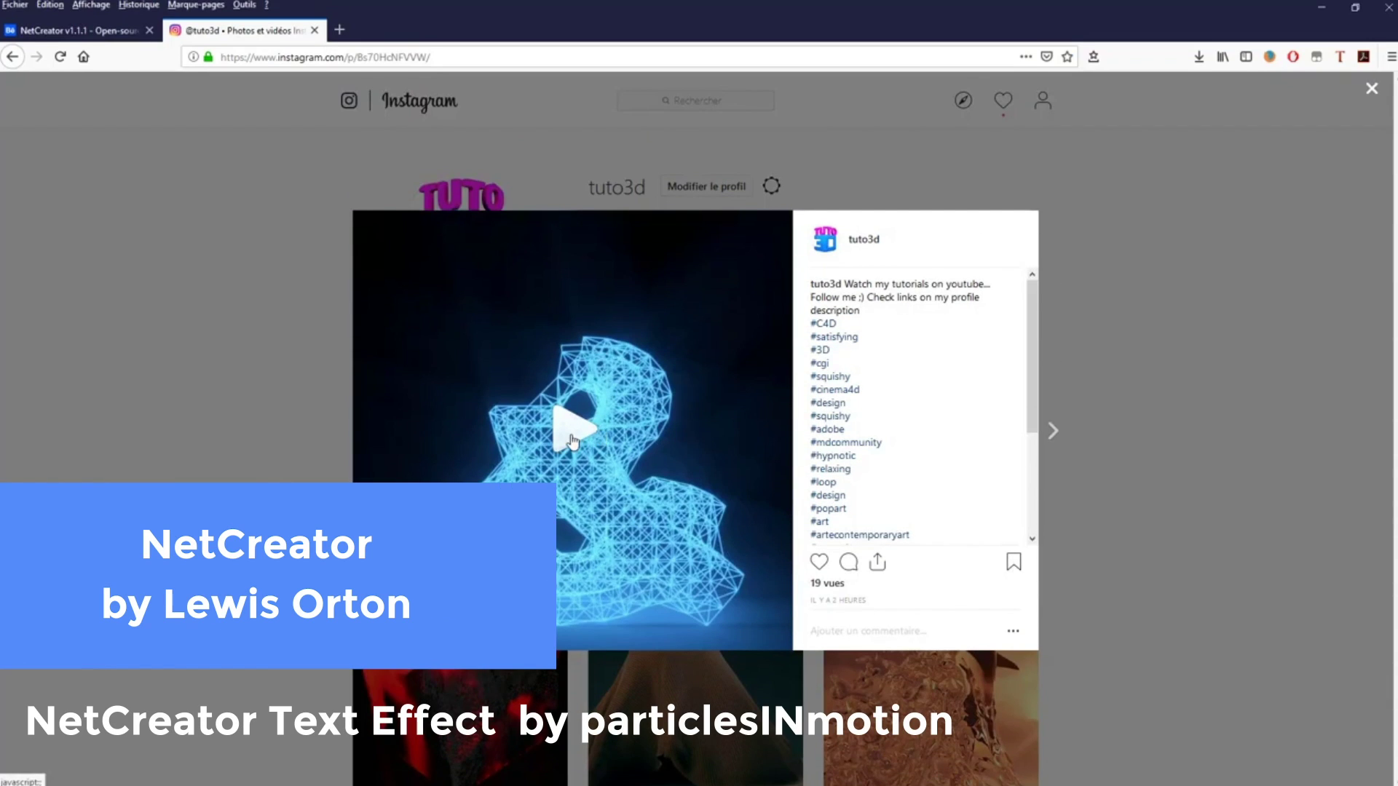
Play the Instagram post's wireframe lettering video, then orbit the NetCreator scene to face the mesh
left_click(580, 443)
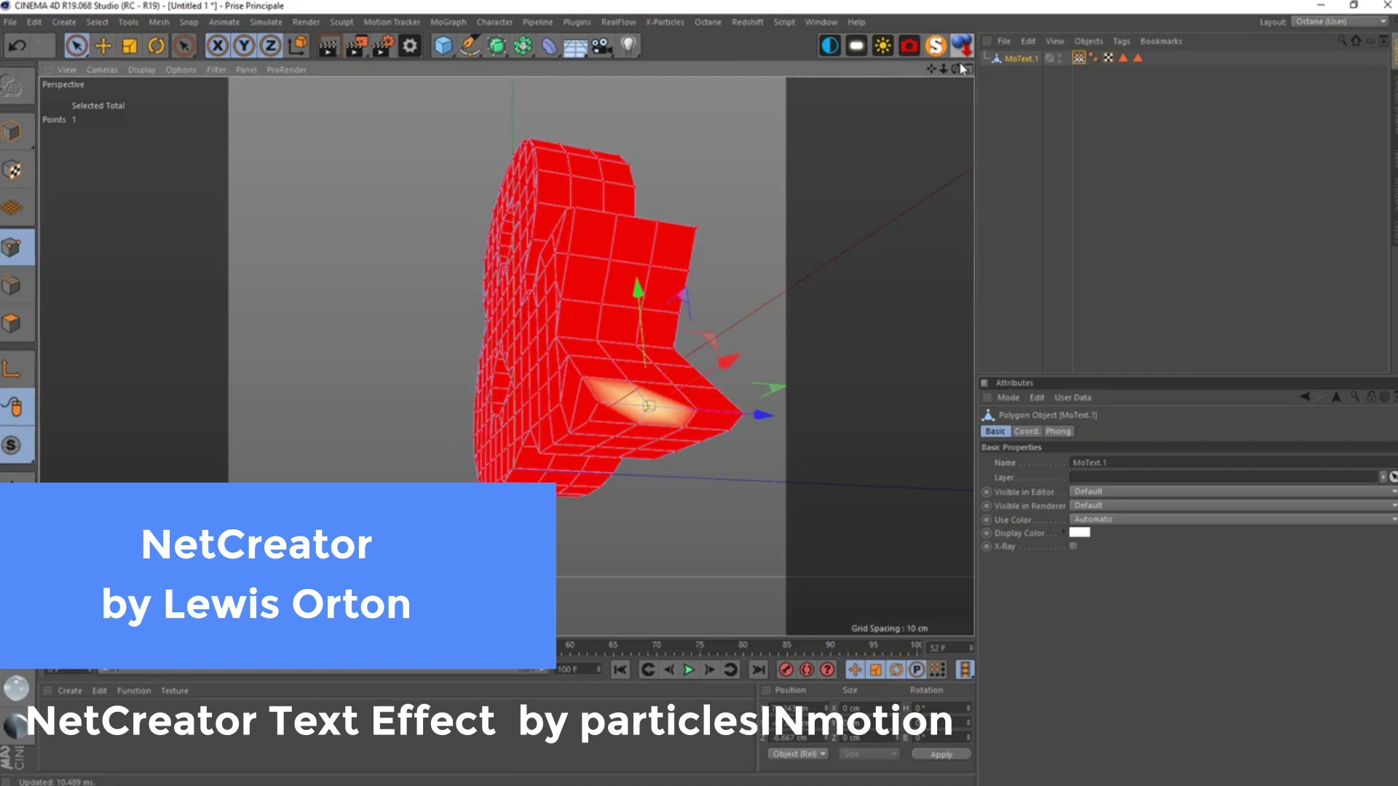
left_click_drag(961, 68, 854, 317)
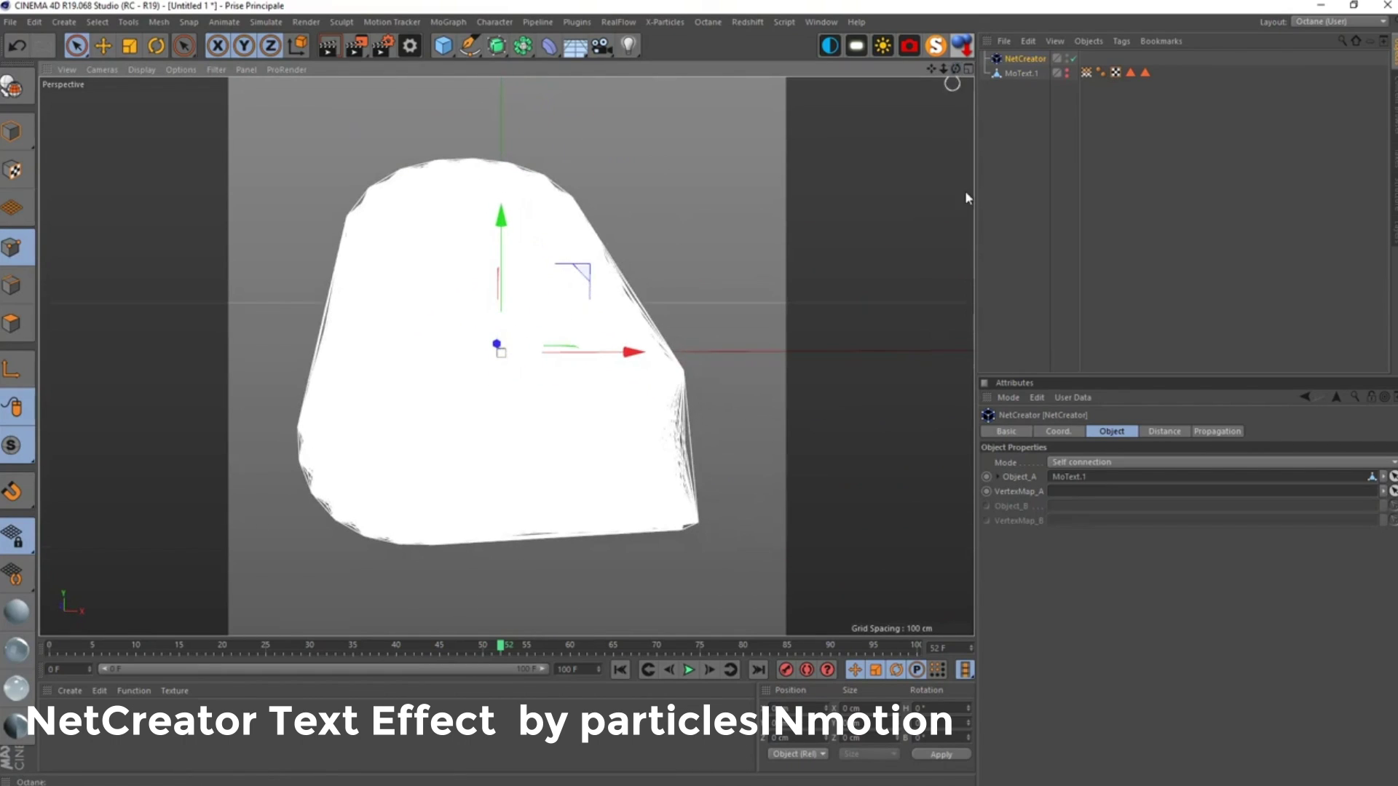
Lower the ampersand material's Blackbody Emission Power from 100 to 5 in the Octane Node Editor
left_click(1164, 431)
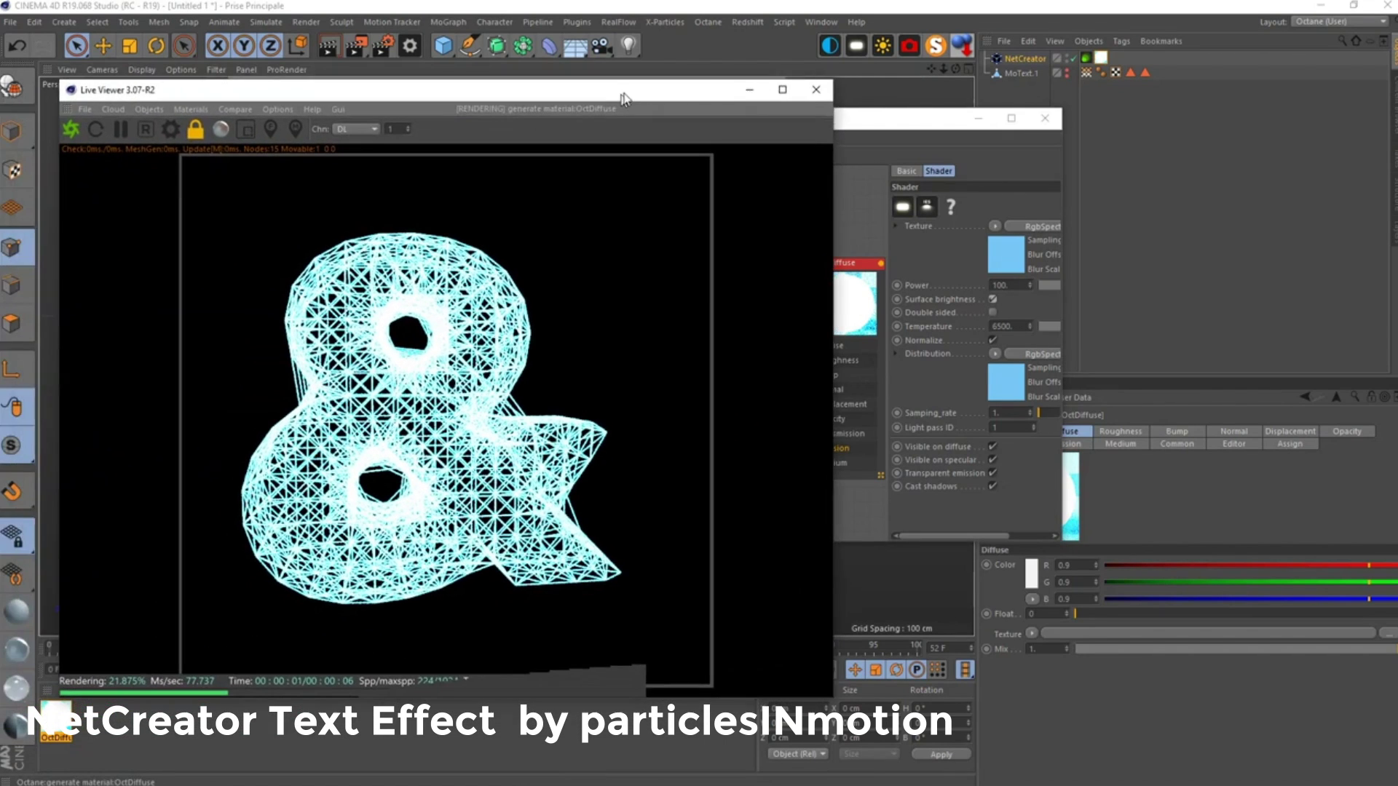
left_click_drag(862, 111, 1049, 131)
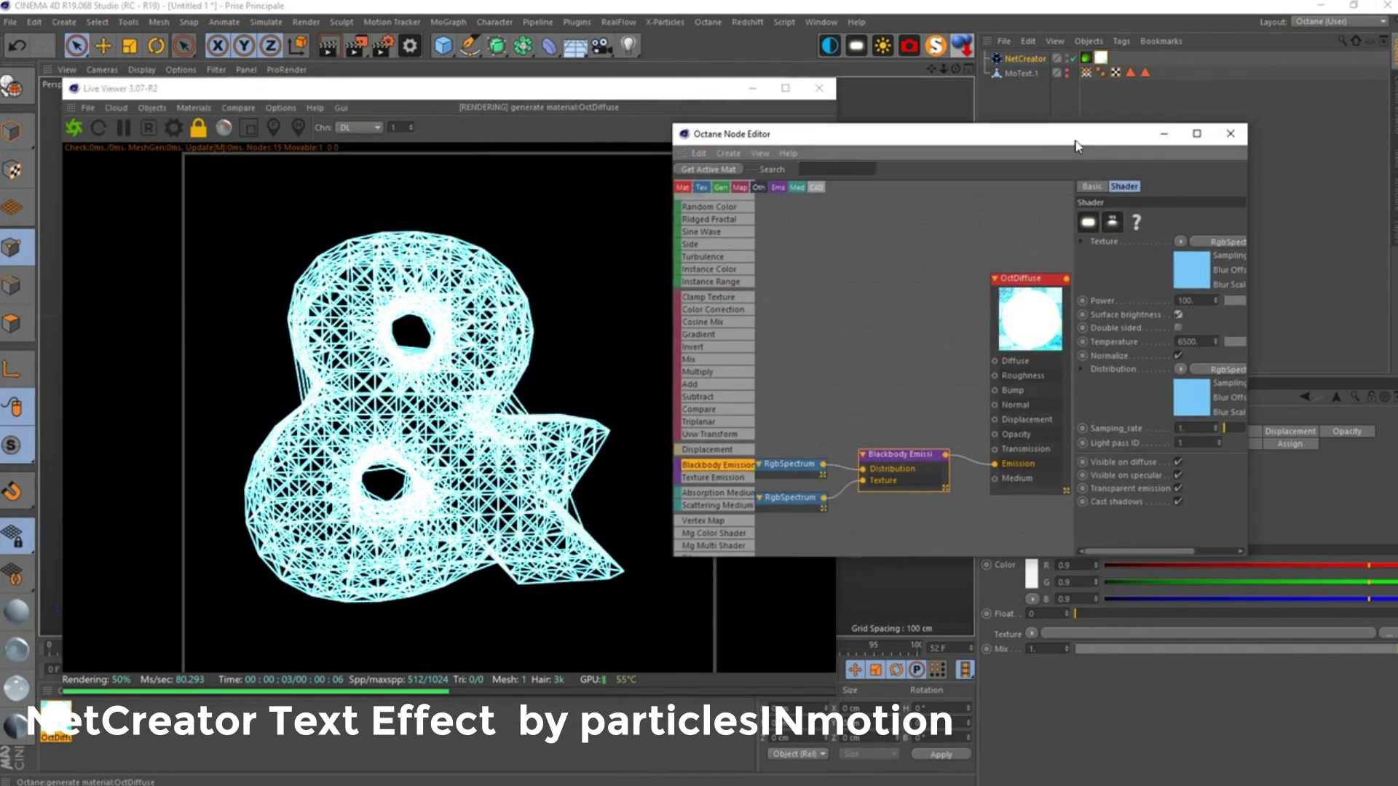
double_click(1194, 300)
type("5")
key("Return")
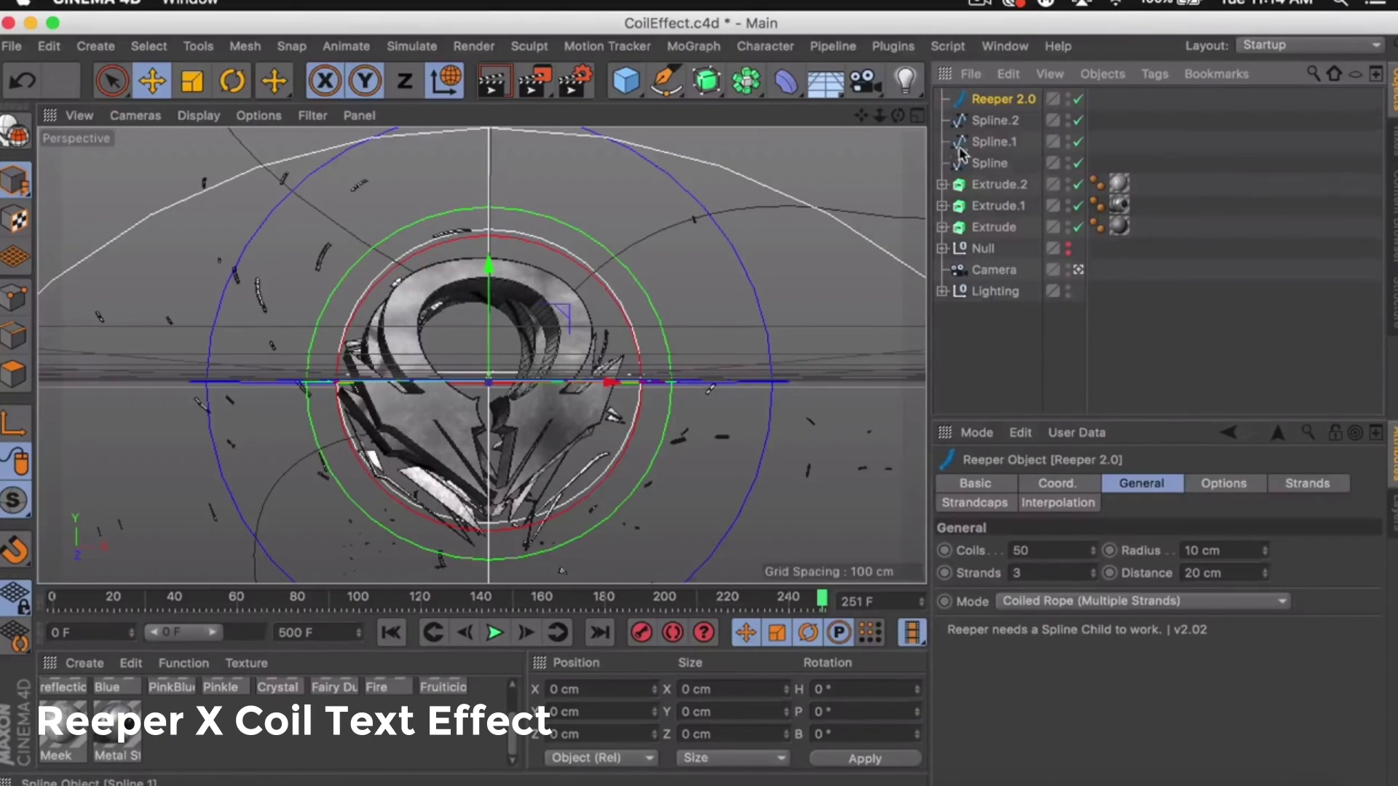
Paste two Reeper copies, parent Spline.1 and Spline.2 under them, and collapse all three
key("super+v")
key("super+v")
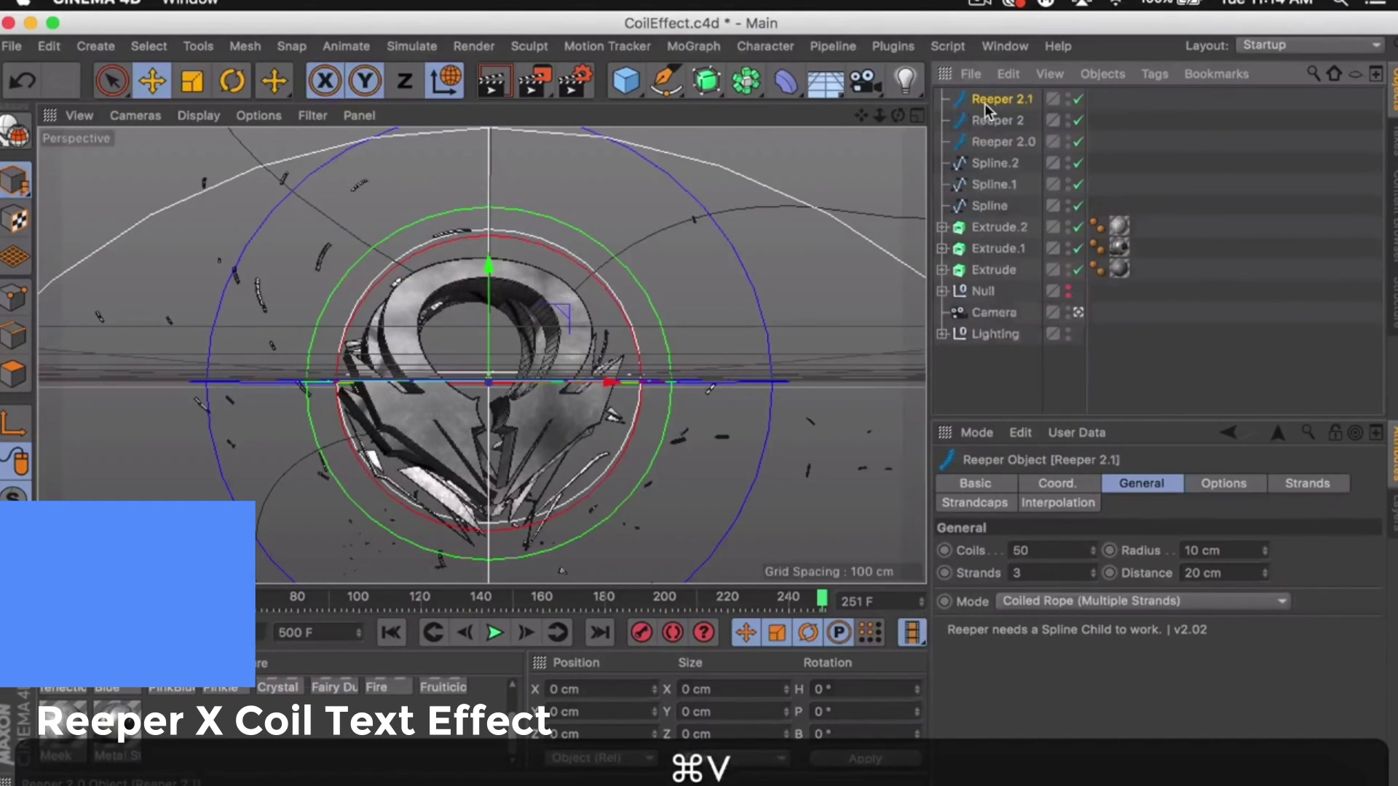
left_click_drag(988, 163, 998, 120)
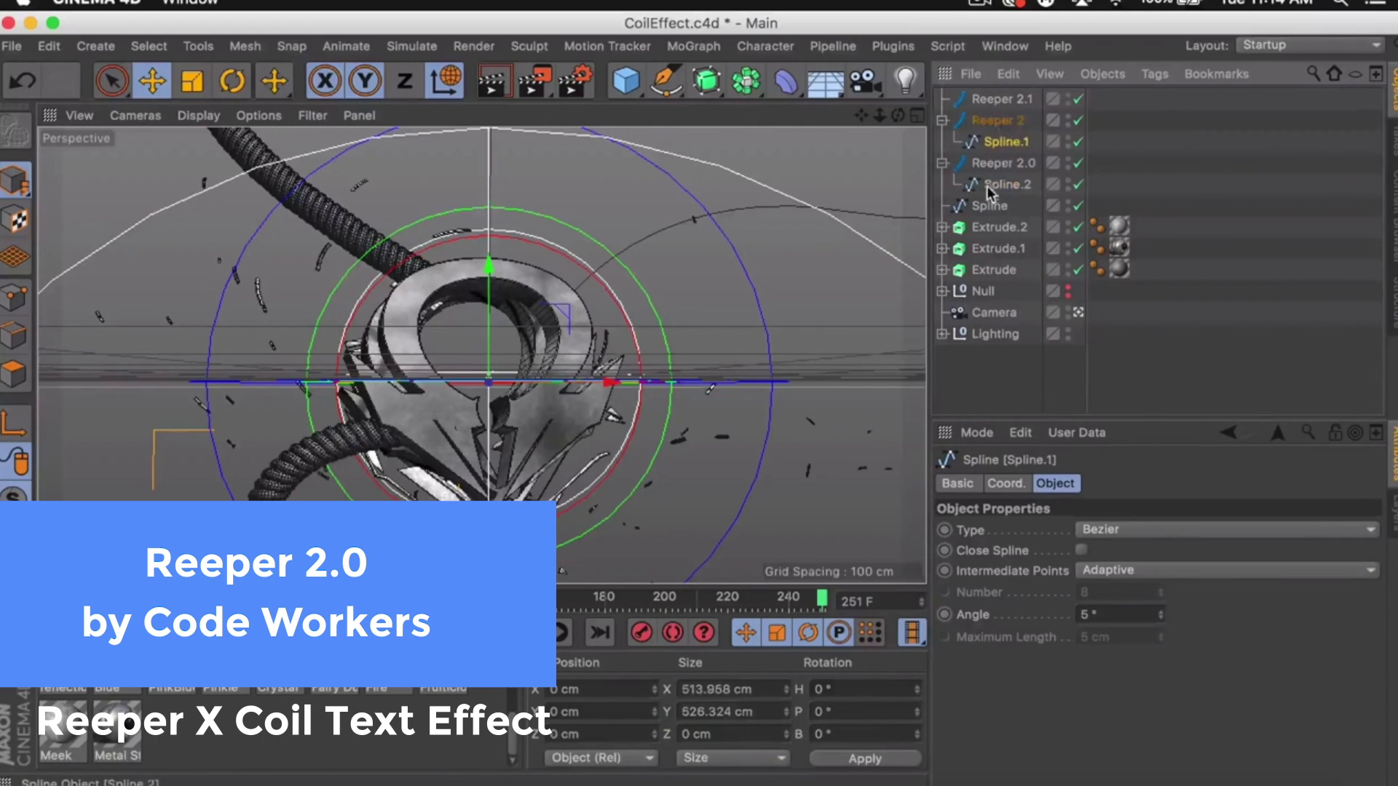
left_click_drag(990, 206, 989, 97)
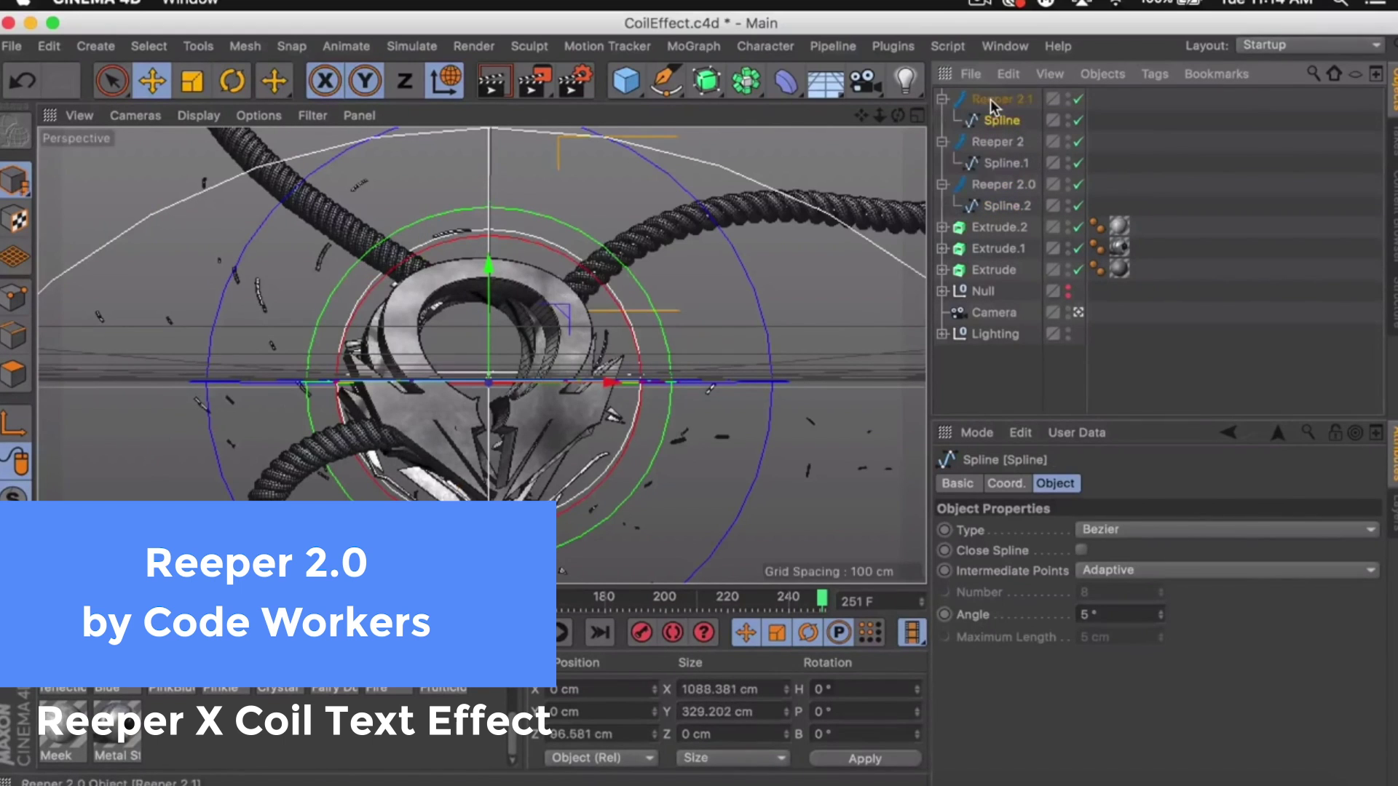
left_click(962, 102)
left_click(941, 99)
left_click(942, 120)
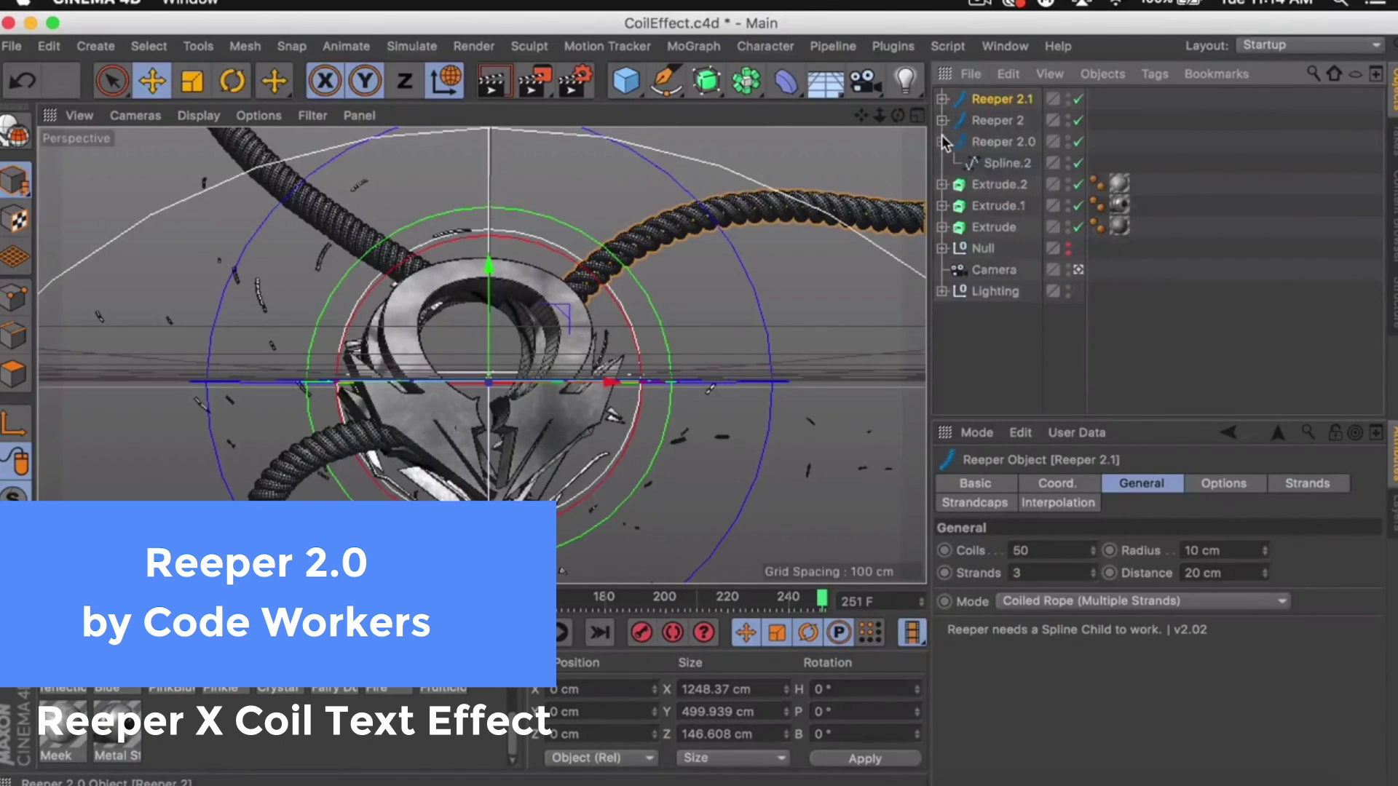
left_click(942, 141)
Set all three Reeper objects to rope radius 4 cm and 2 coils
left_click(1008, 142, "shift")
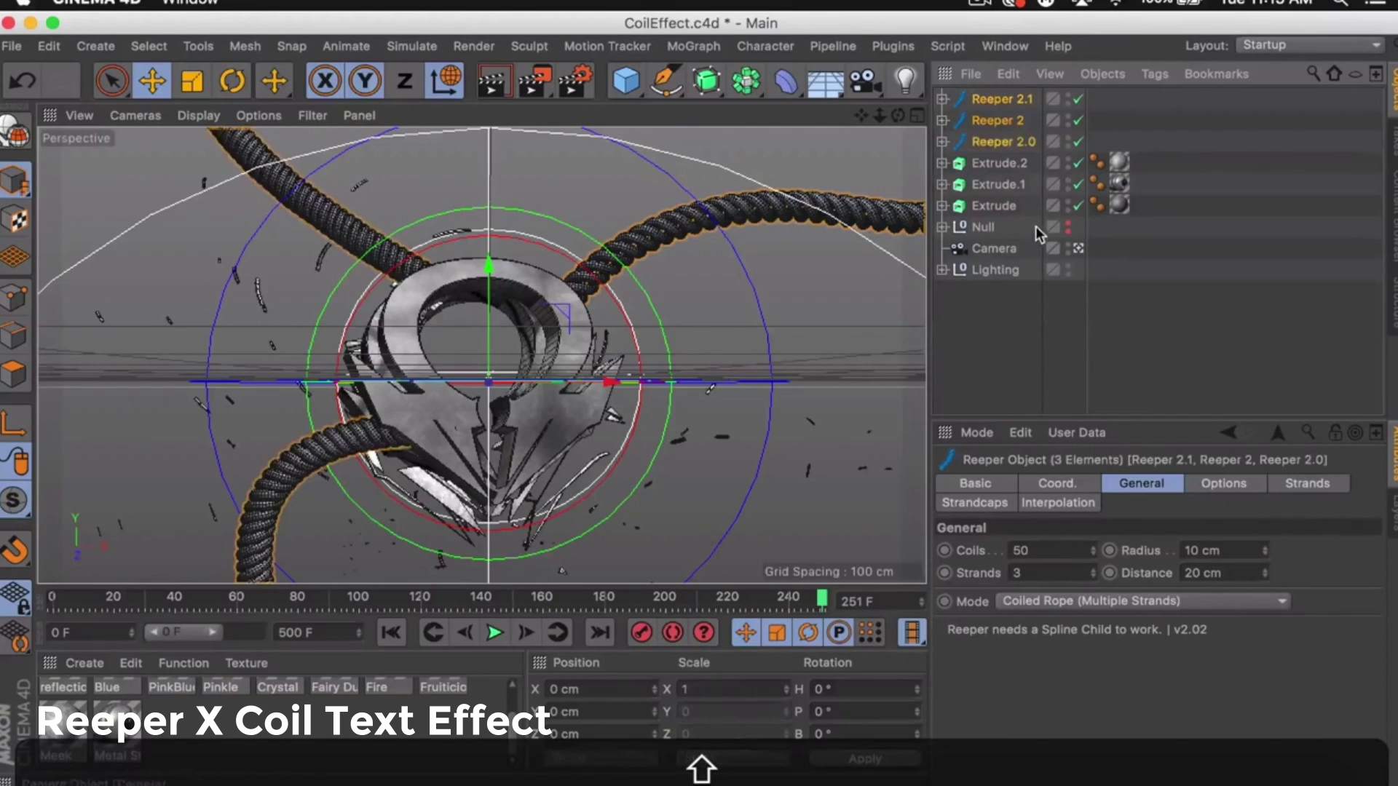
left_click(1265, 557)
left_click(1265, 557)
left_click(1265, 557)
left_click(1265, 557)
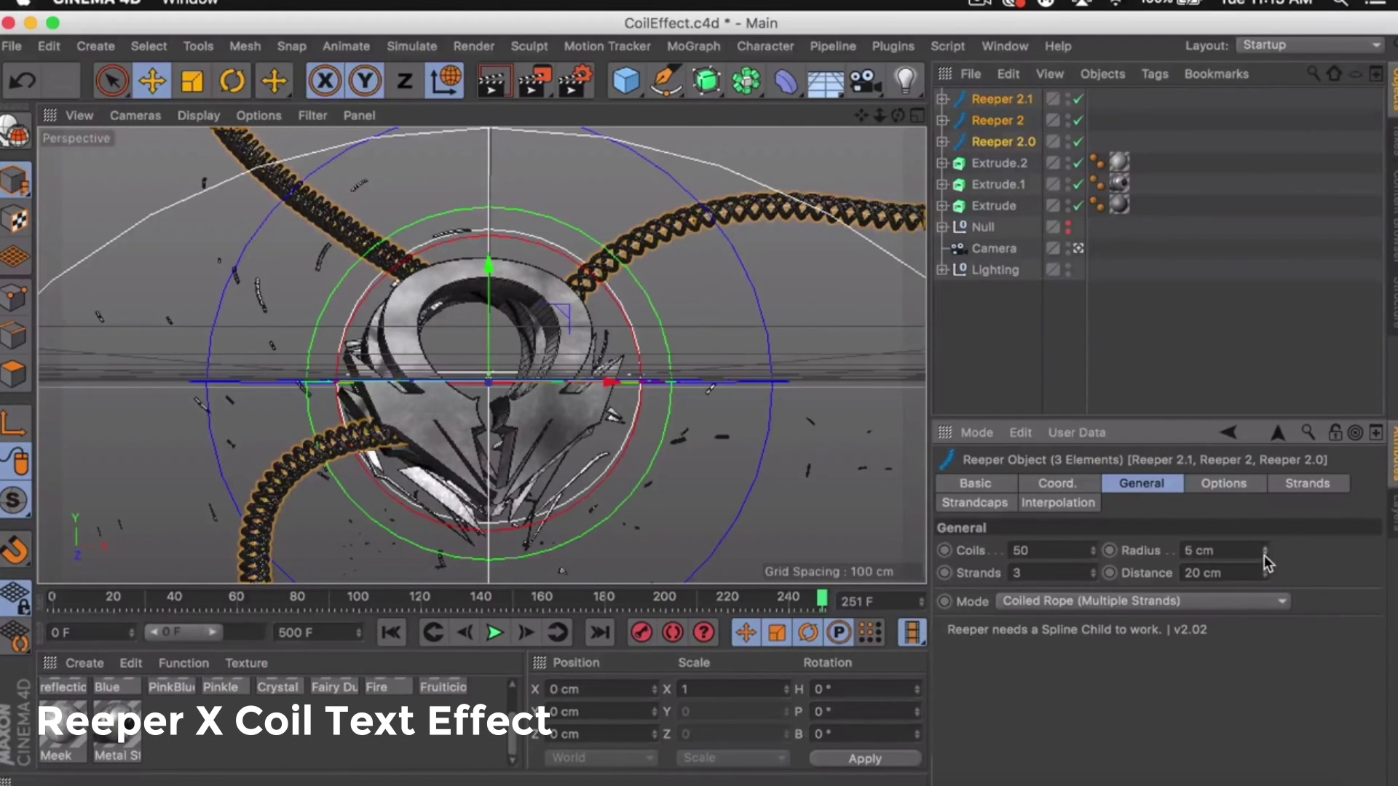
left_click(1265, 557)
left_click(1265, 556)
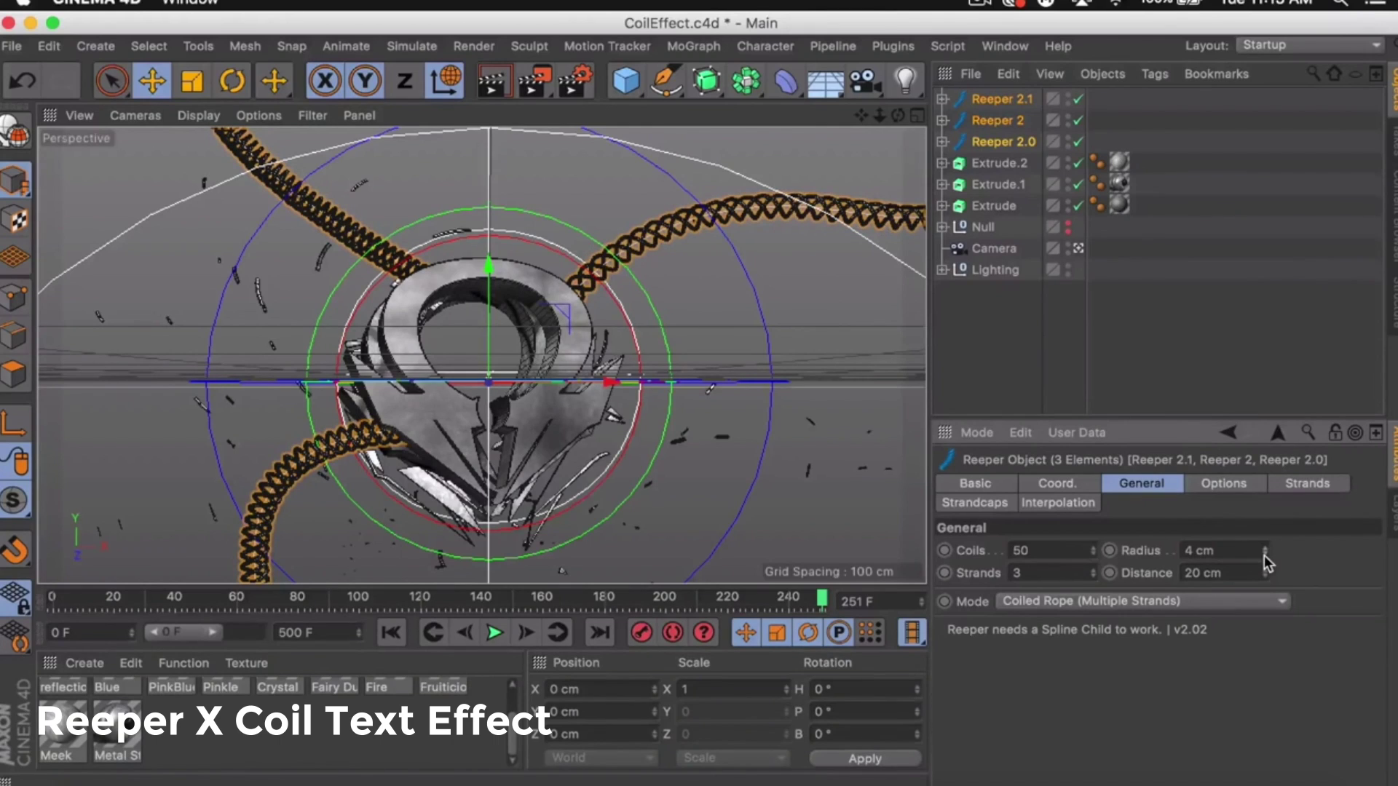
left_click_drag(1092, 551, 1092, 589)
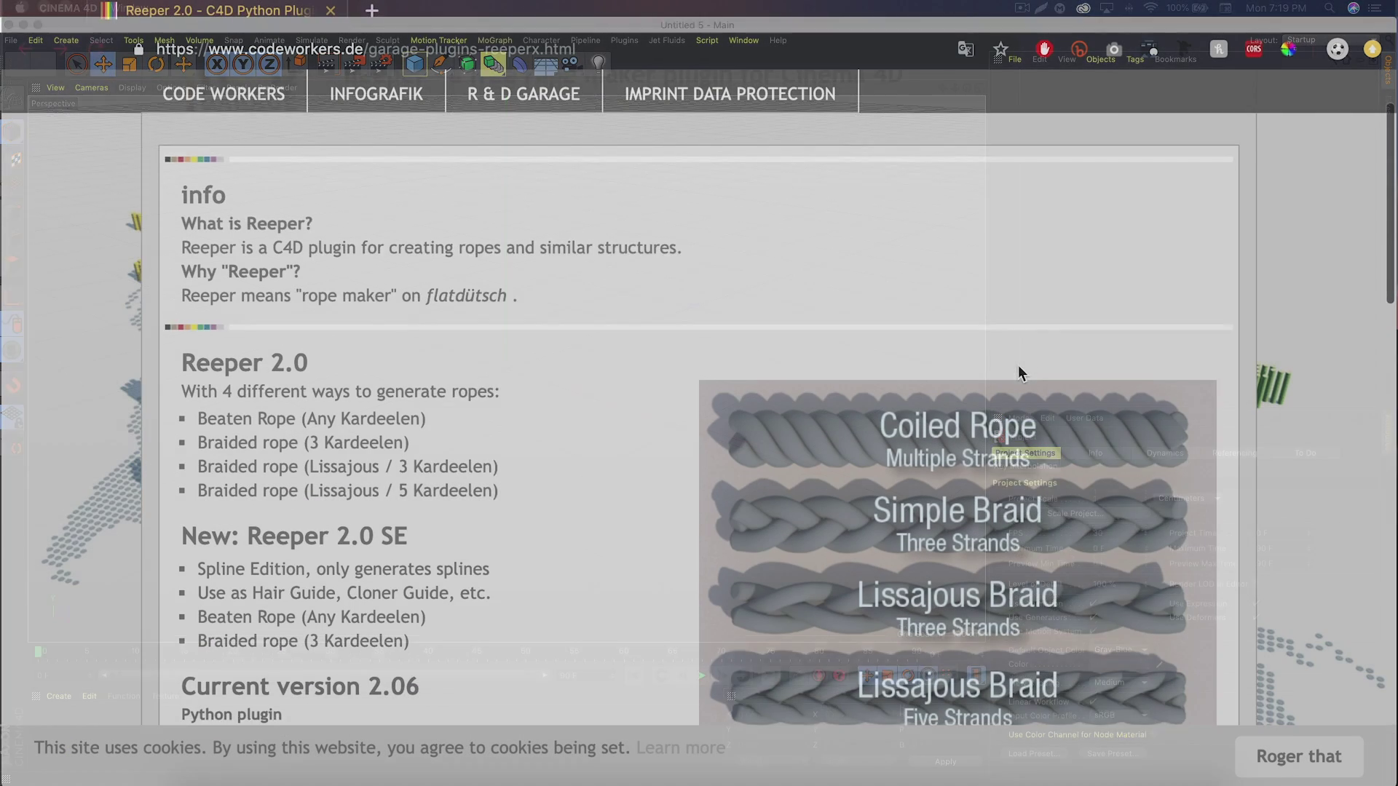
Scroll down through the Reeper 2.0 page's versions, videos and galleries, then back up
scroll(1019, 371, "down", 3)
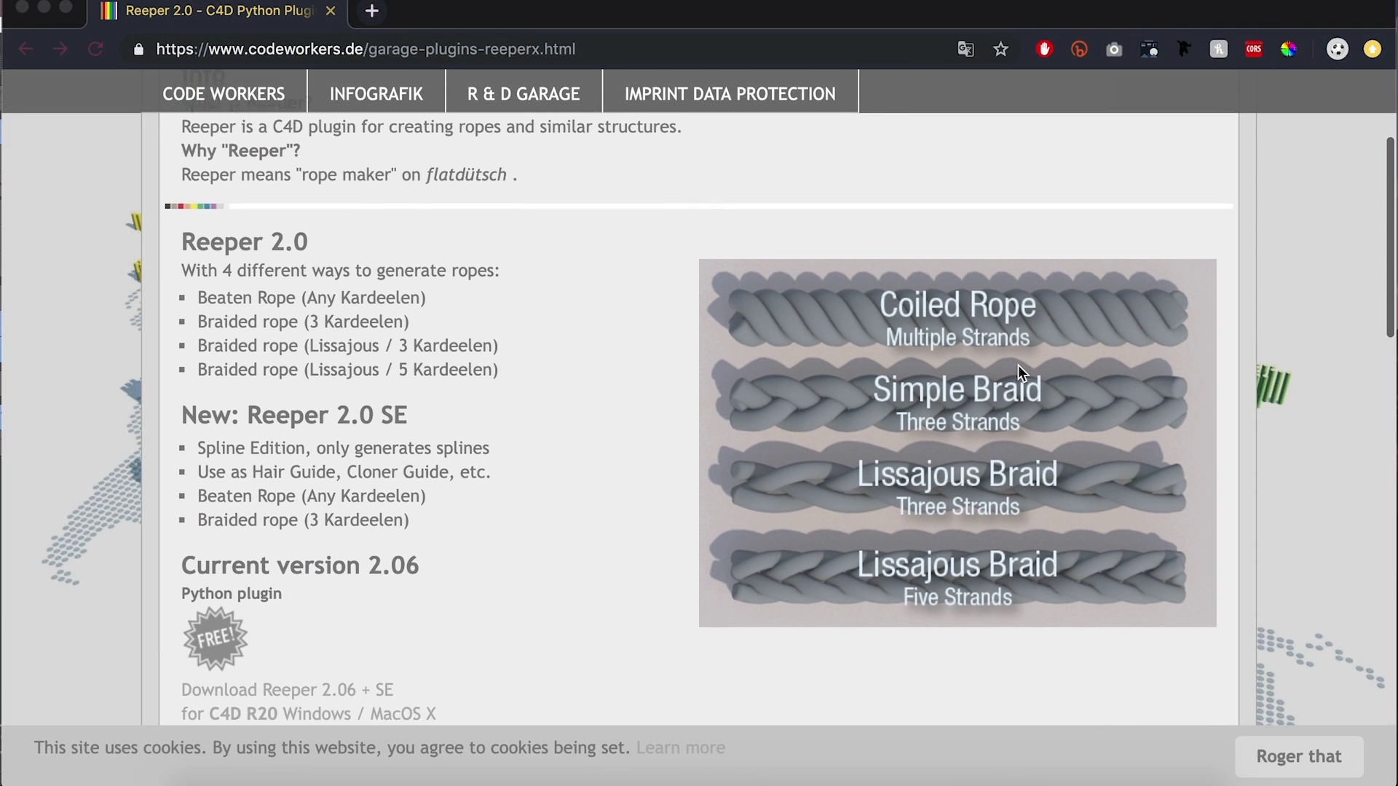
scroll(1017, 371, "down", 2)
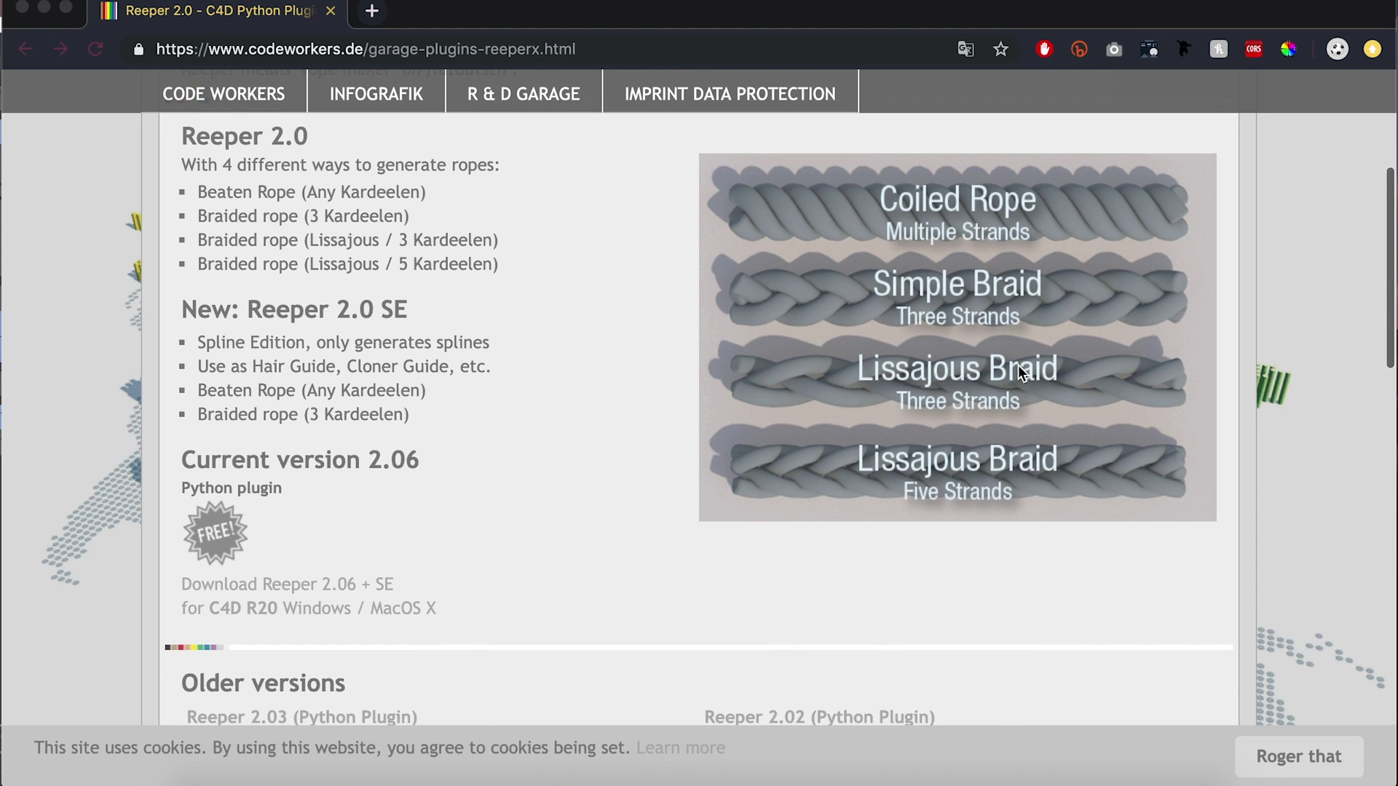
scroll(1017, 371, "down", 5)
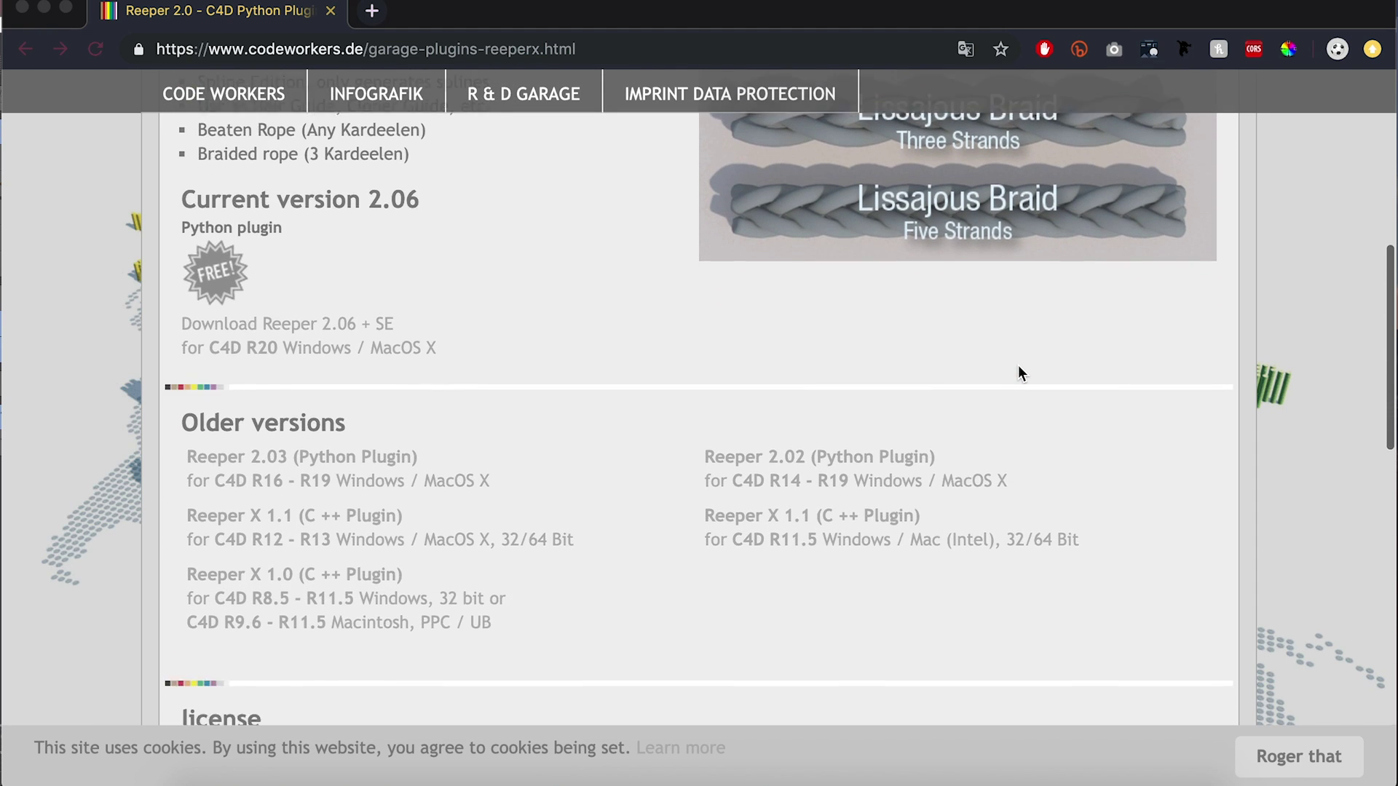
scroll(1018, 367, "down", 4)
scroll(1018, 368, "down", 4)
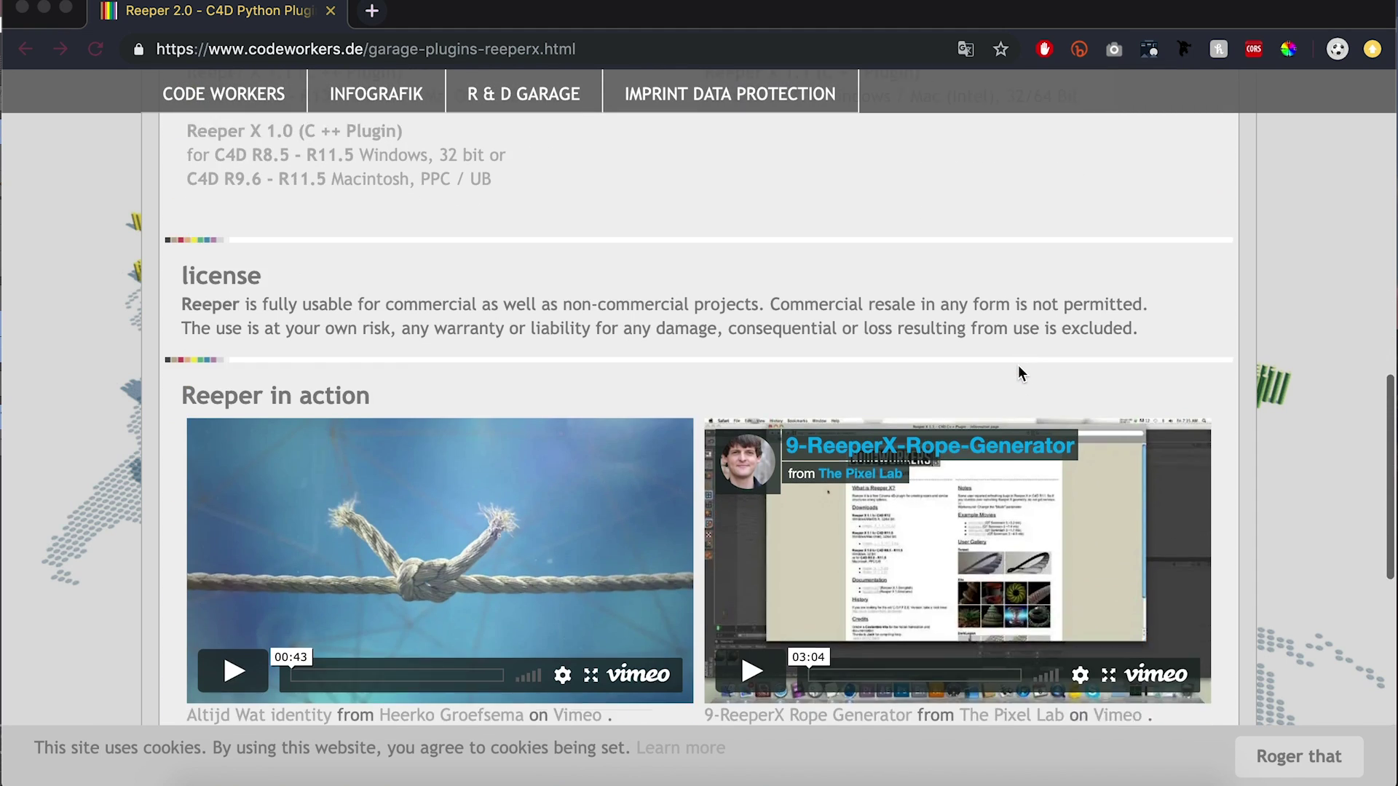
scroll(1017, 373, "down", 7)
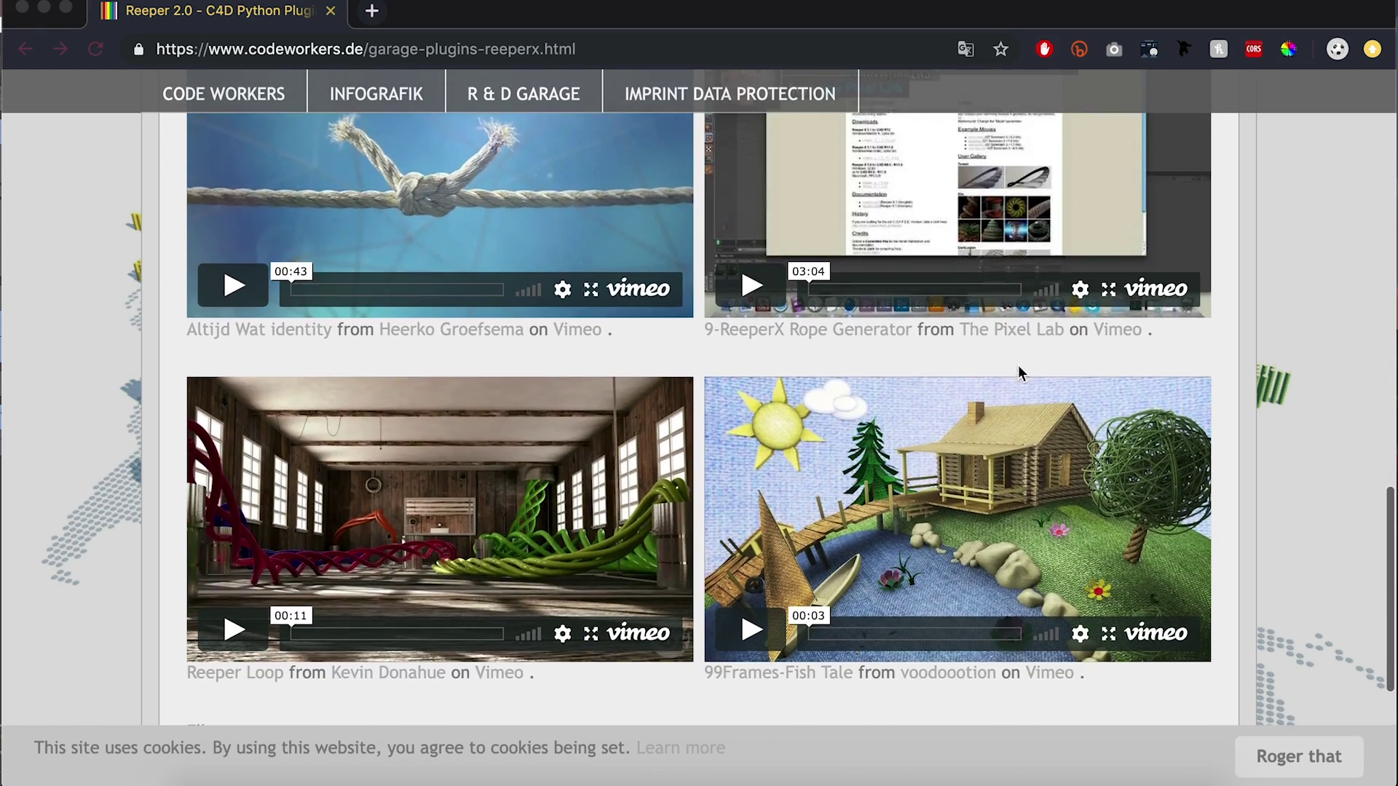
scroll(1018, 373, "down", 5)
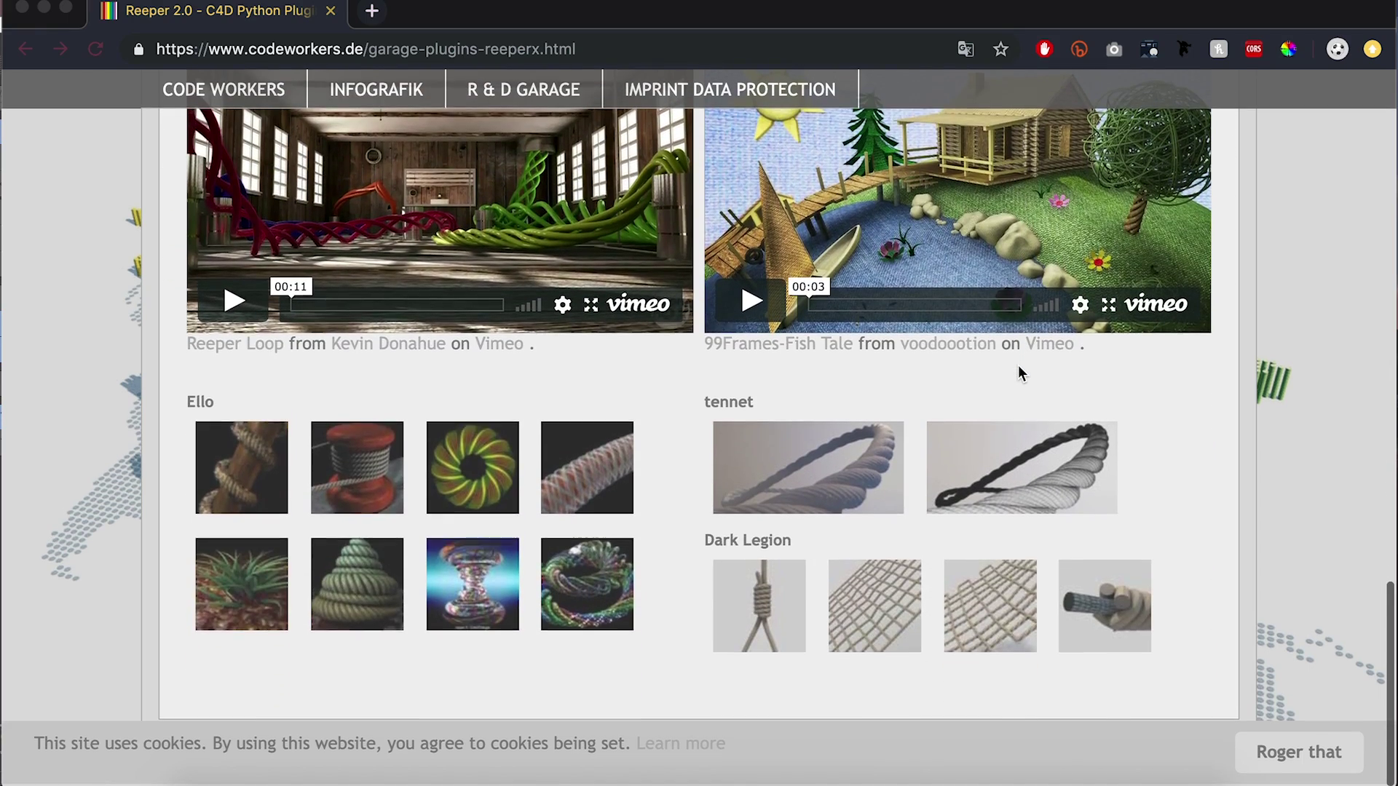
scroll(1019, 373, "up", 20)
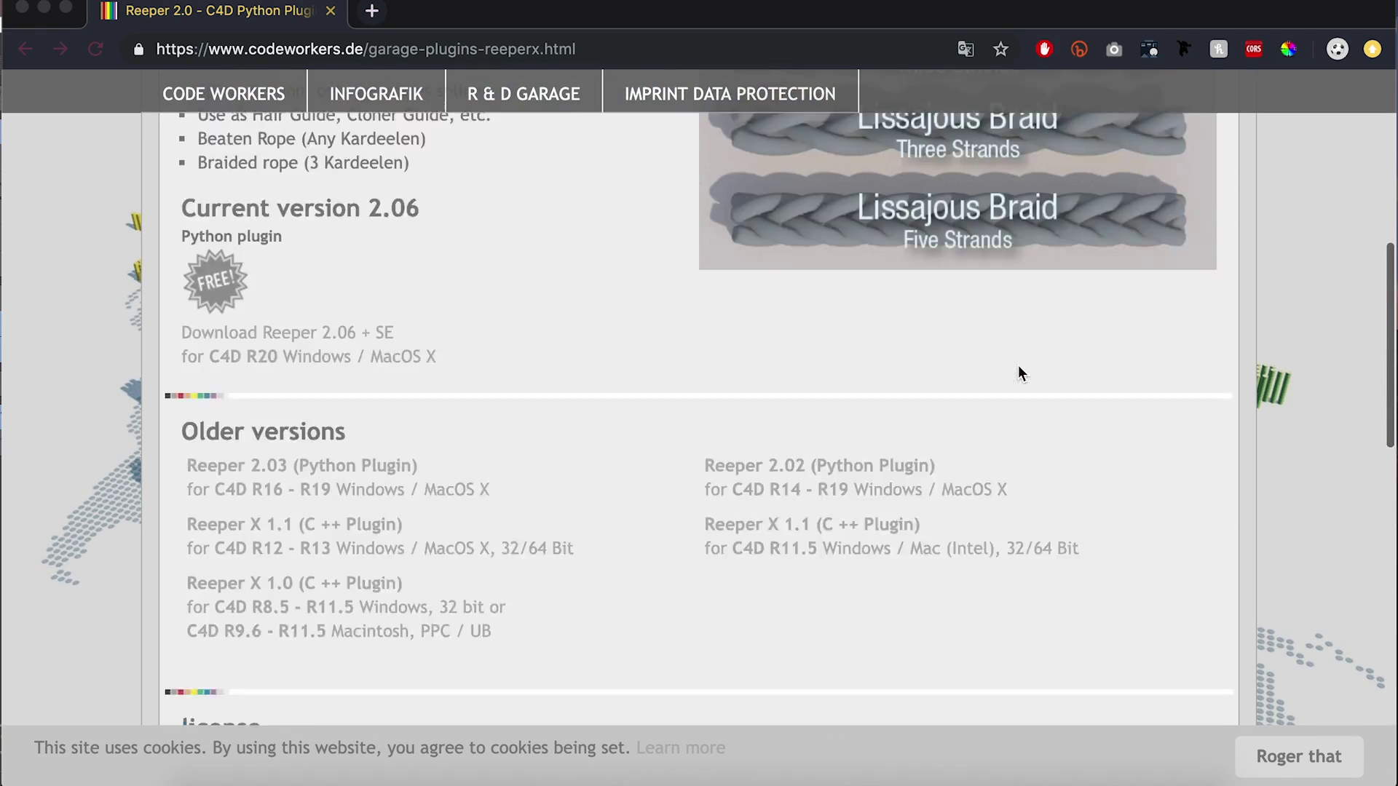
scroll(1018, 373, "up", 2)
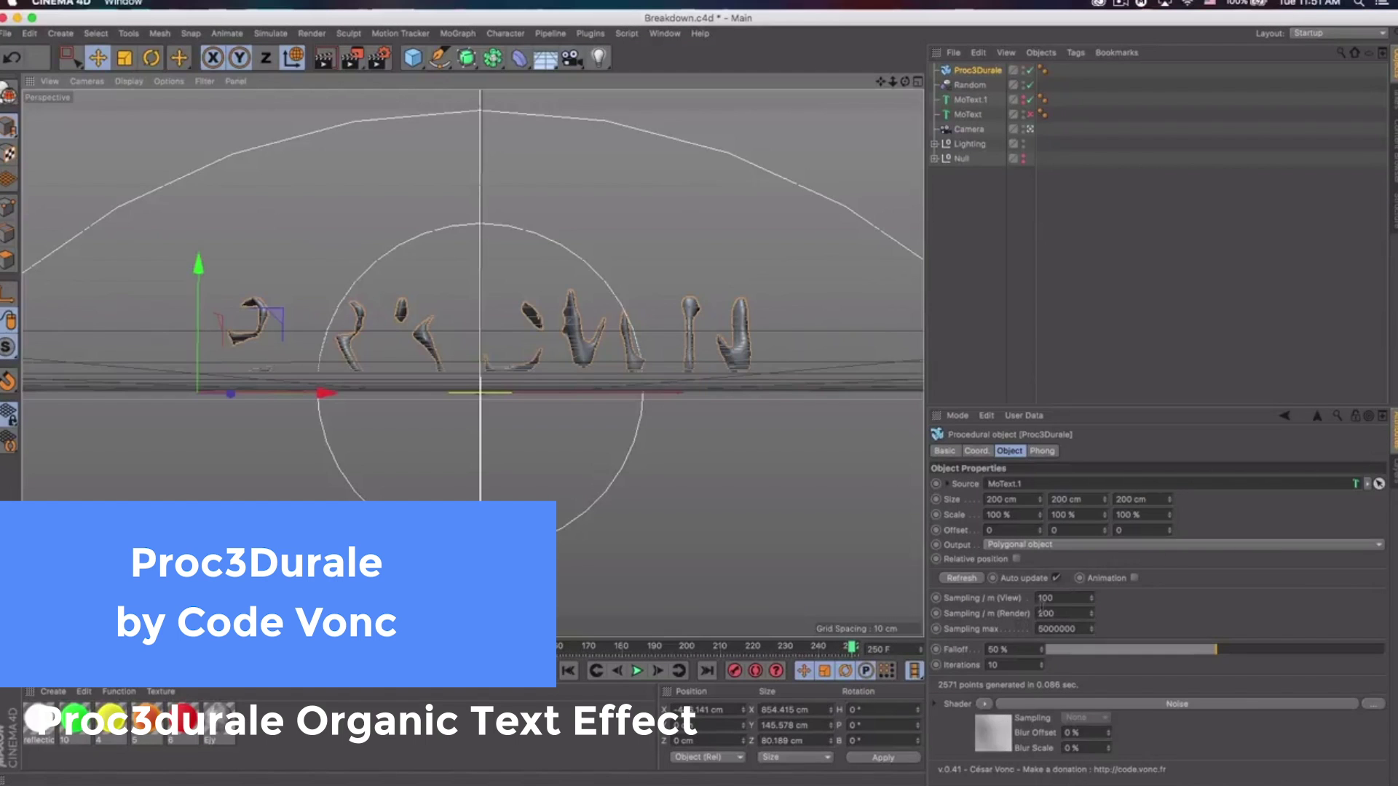
Set Proc3Durale's Sampling/m (View) to 200
double_click(1063, 597)
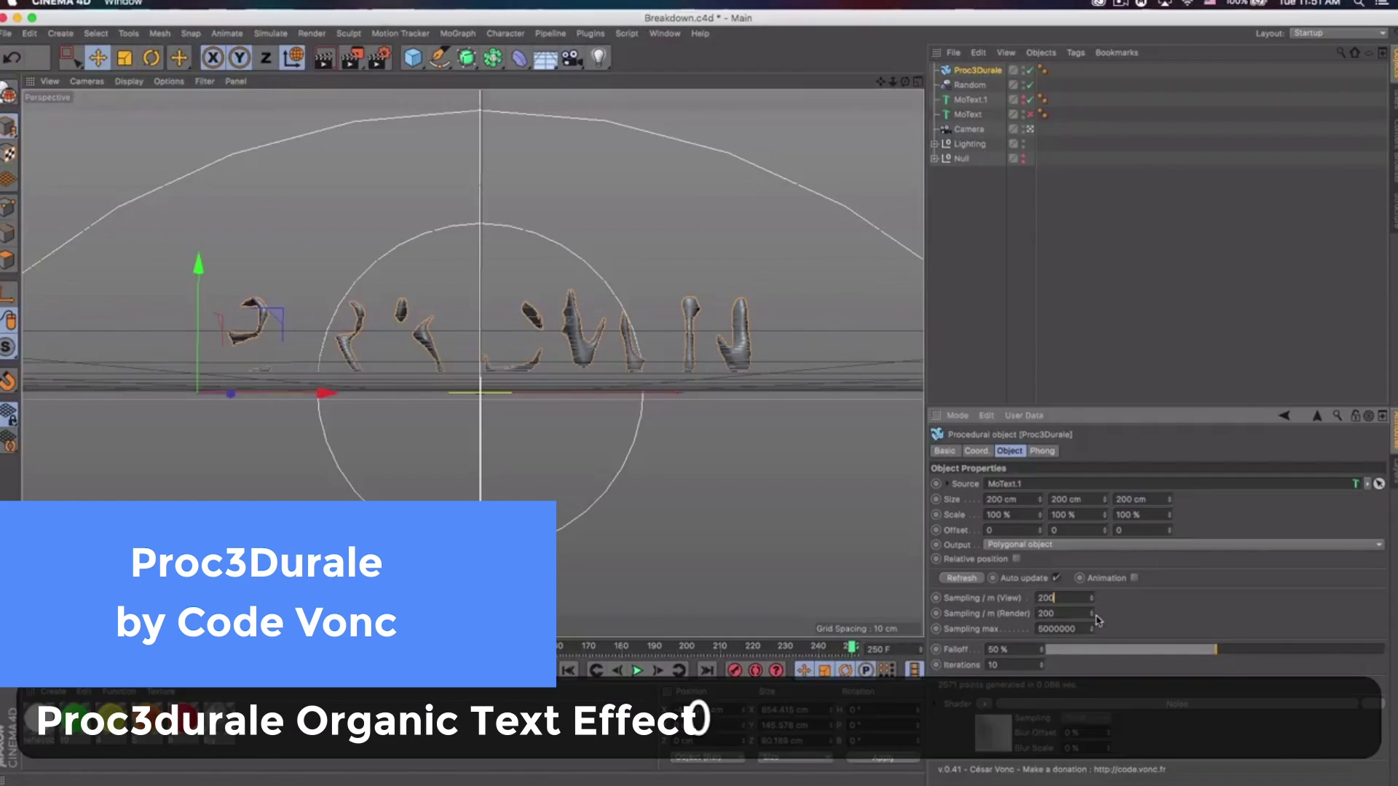
type("200")
key("Return")
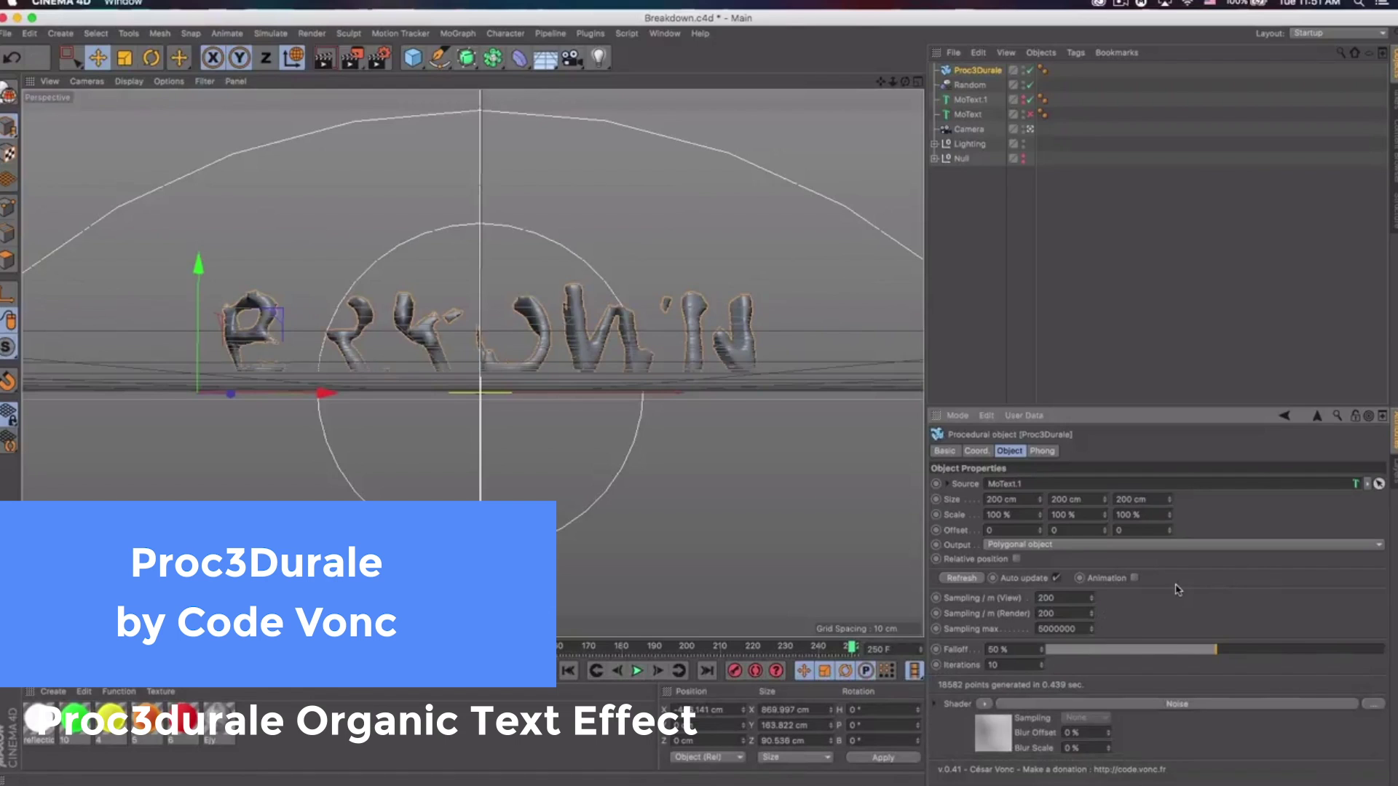
Inspect the Noise shader's list of noise types, then switch to the browser
left_click(1177, 704)
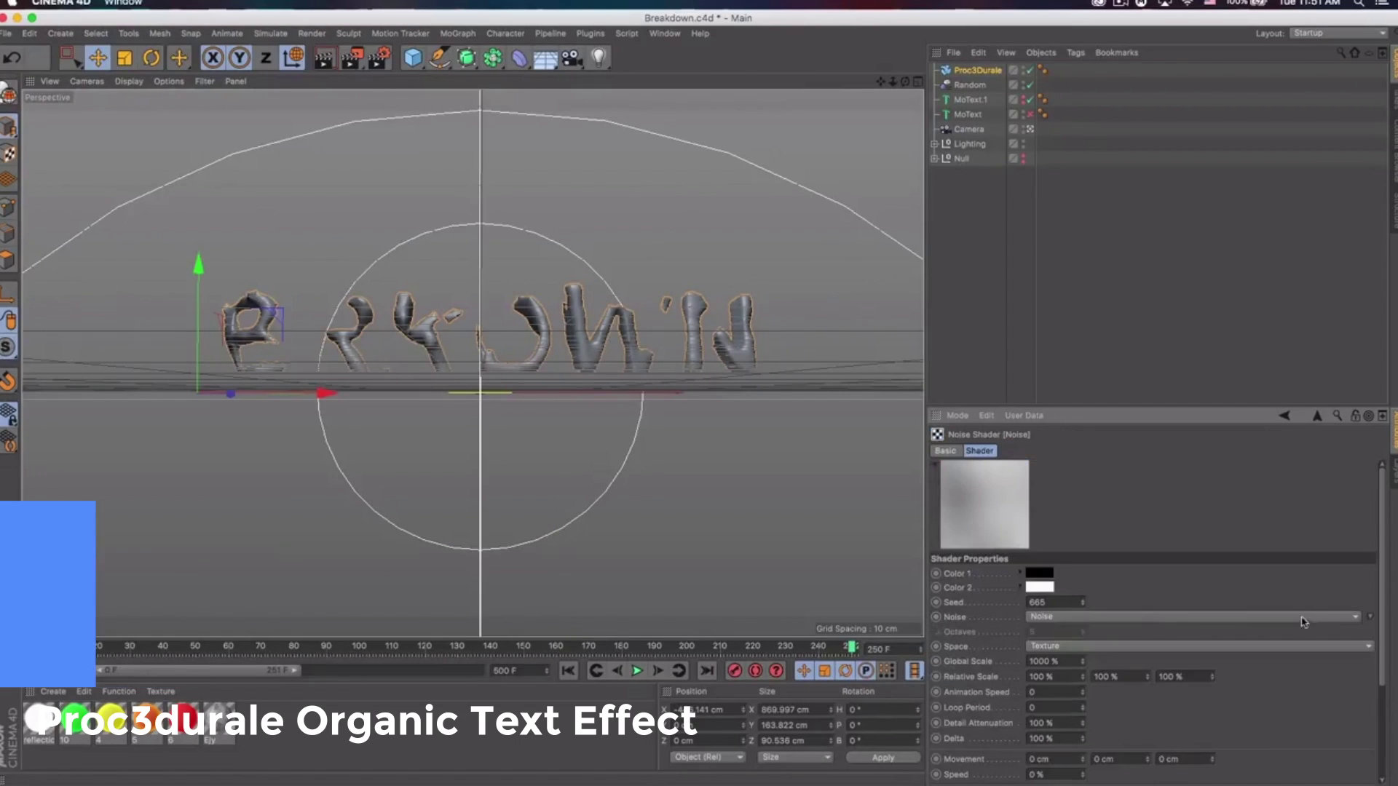
left_click(1318, 617)
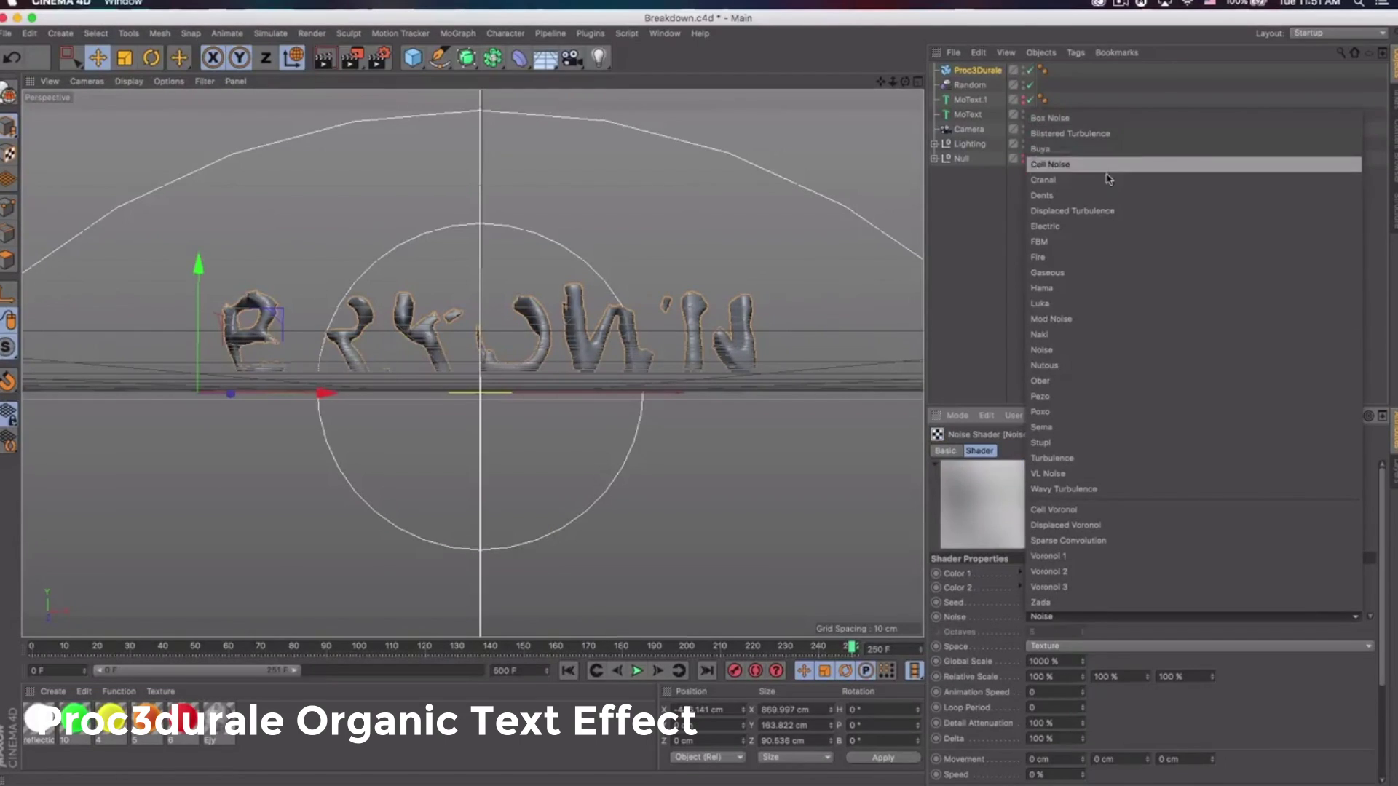
left_click(1264, 671)
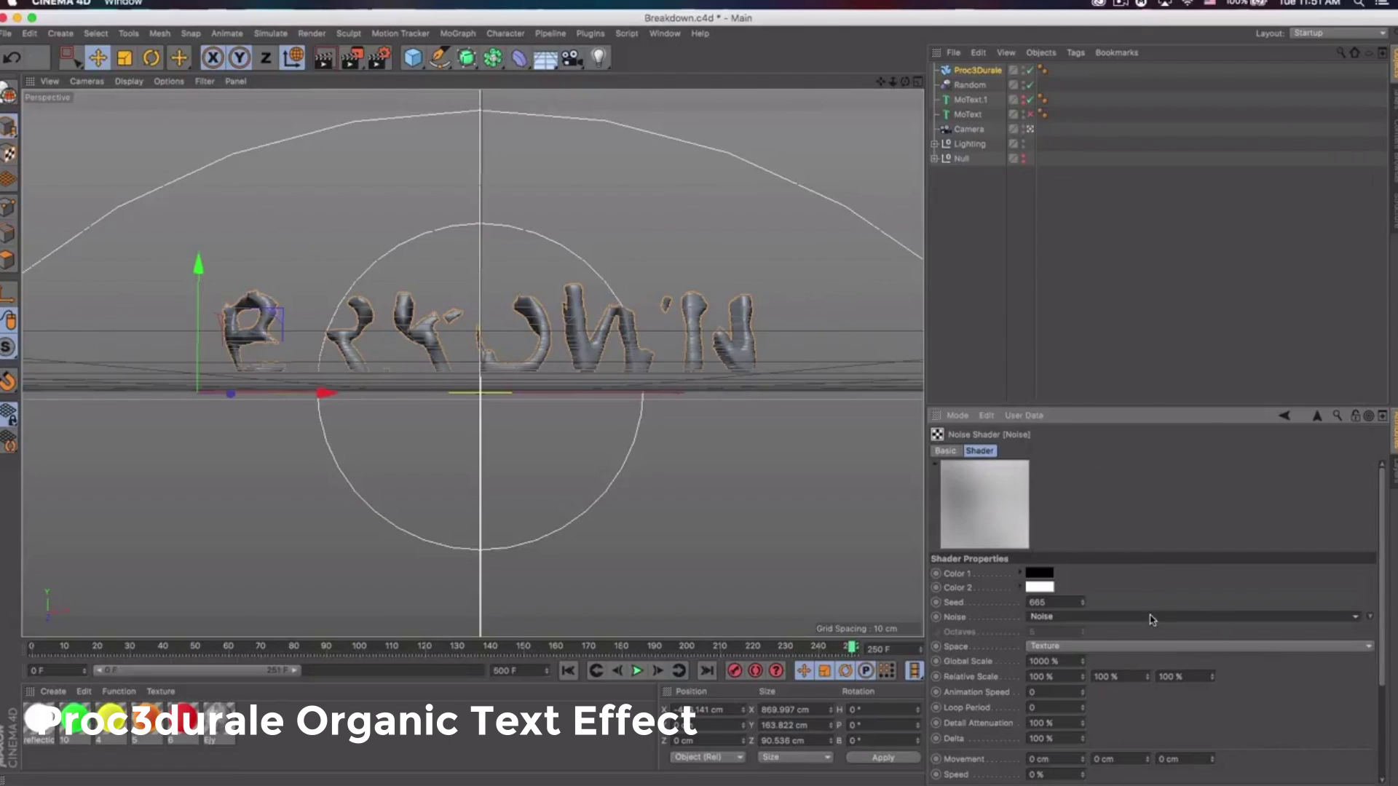
key("super+Tab")
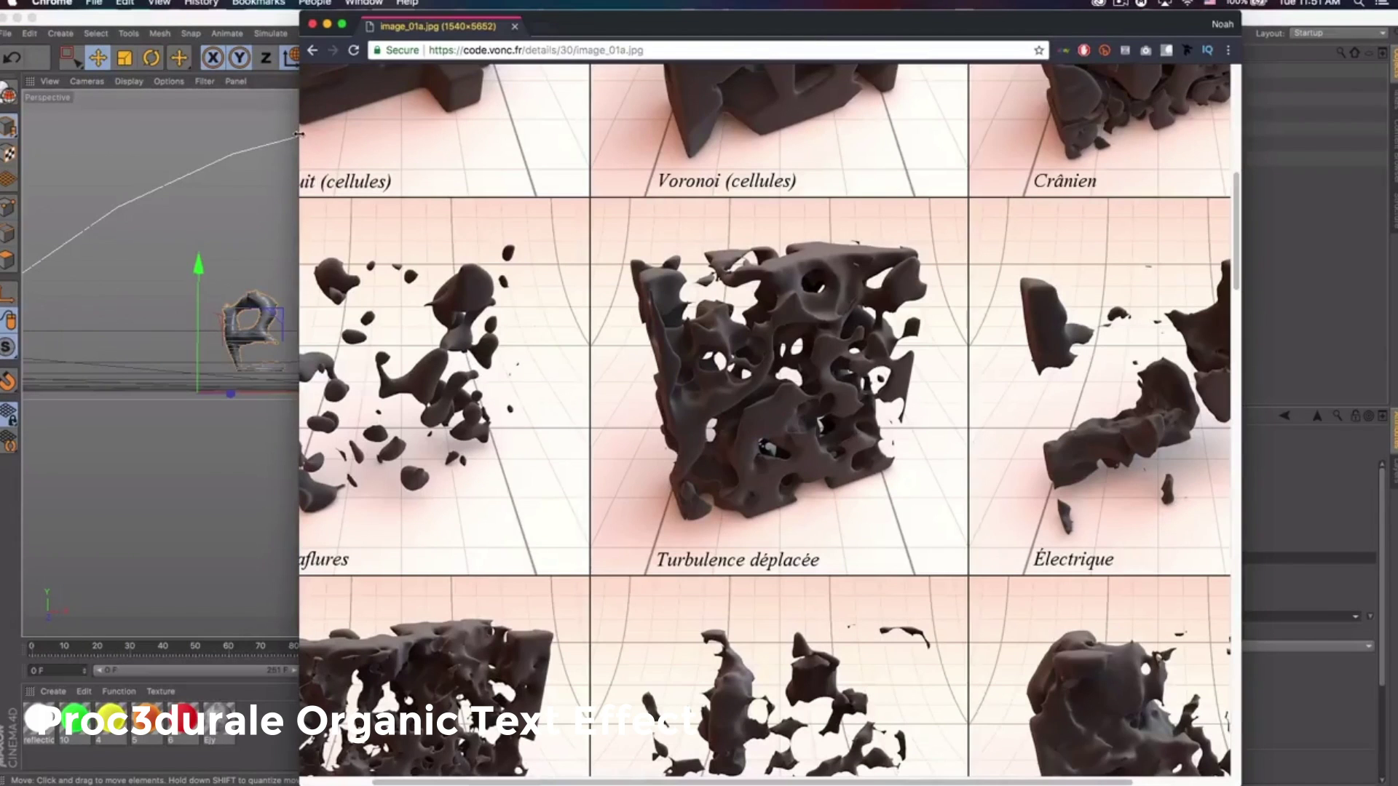
Maximise the browser and scroll through the Proc3Durale noise-type samples like Voronoi and Crânien
key("super+alt+f")
scroll(831, 307, "up", 5)
scroll(831, 308, "up", 3)
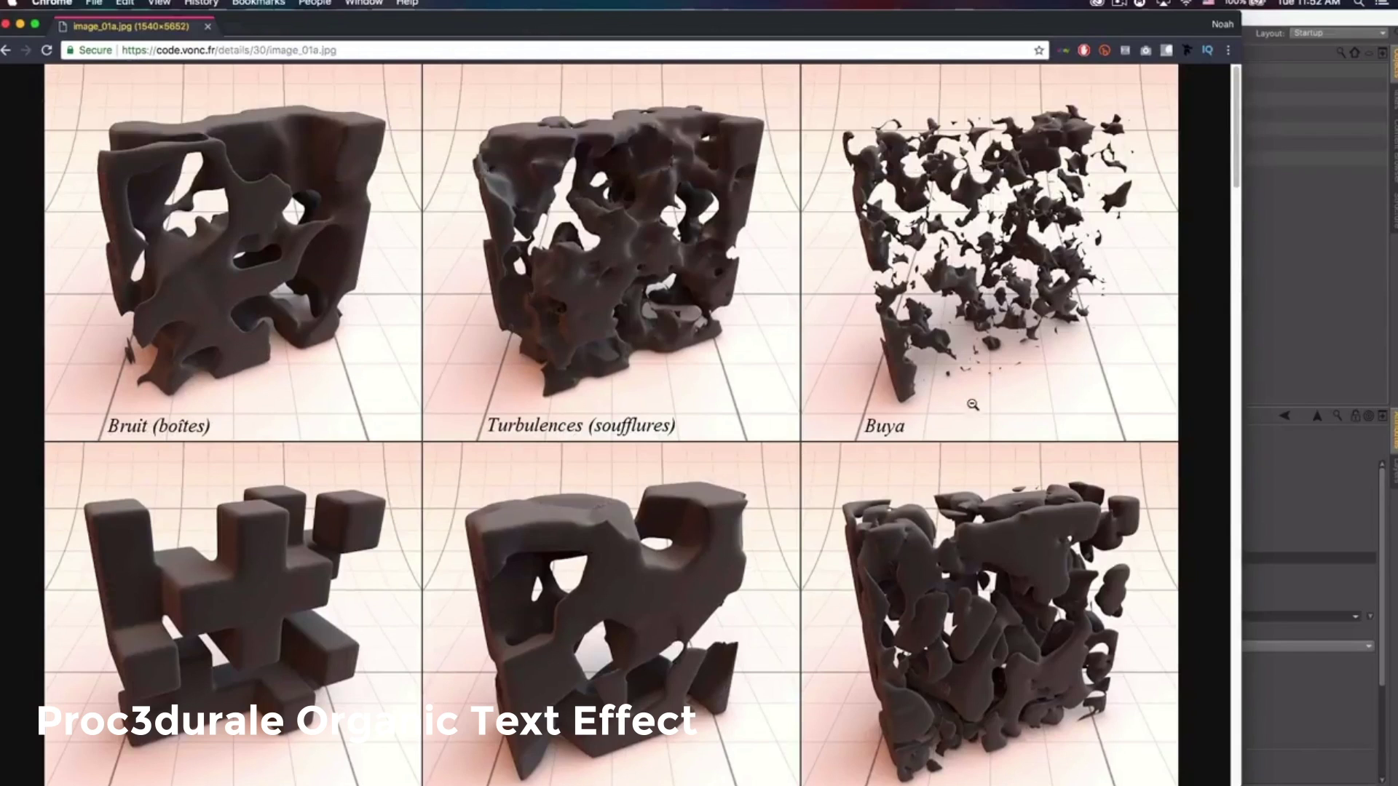
scroll(743, 429, "down", 9)
scroll(210, 342, "down", 2)
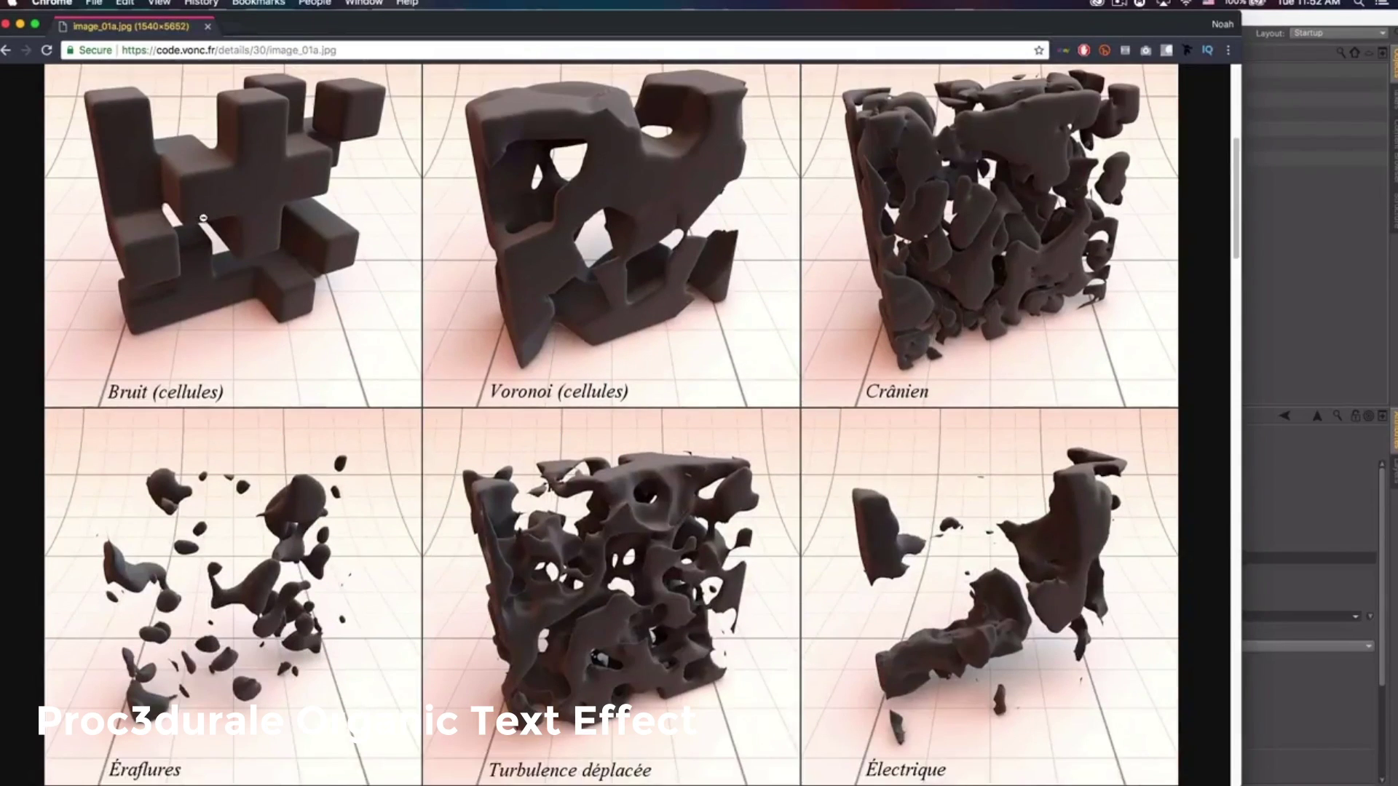
scroll(186, 247, "up", 2)
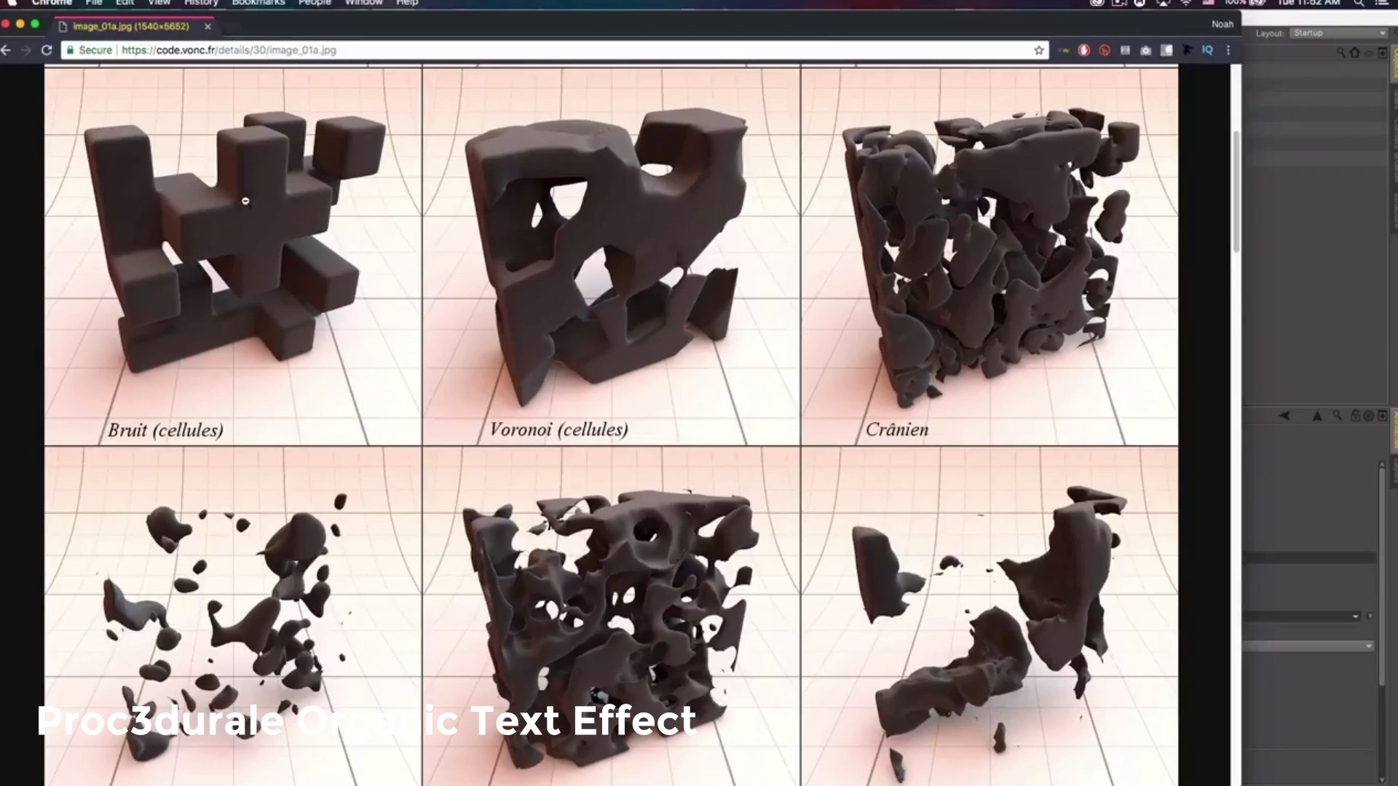
scroll(700, 224, "down", 1)
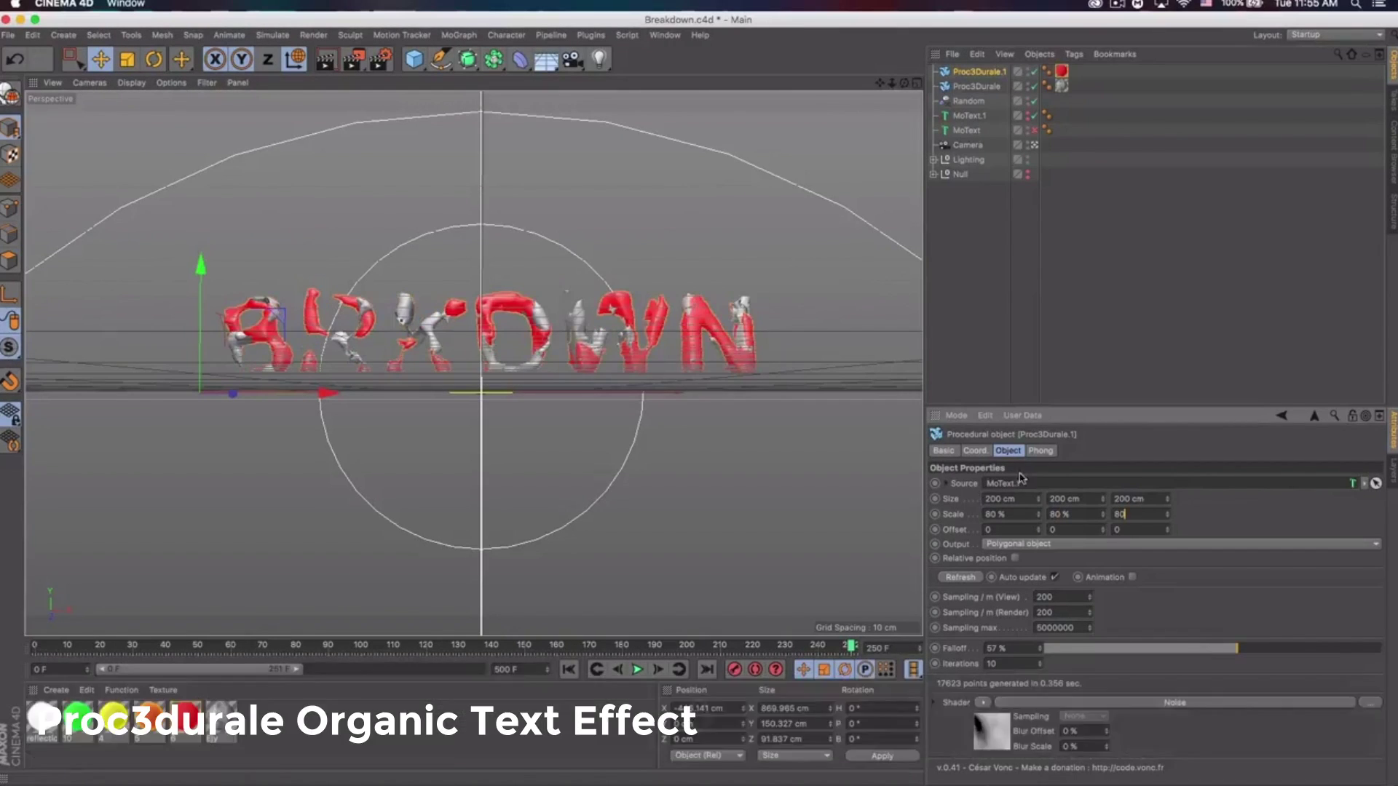
Set the Proc3Durale copy's Z scale to 80 %, view it at an angle, and nudge it along Z
key("Return")
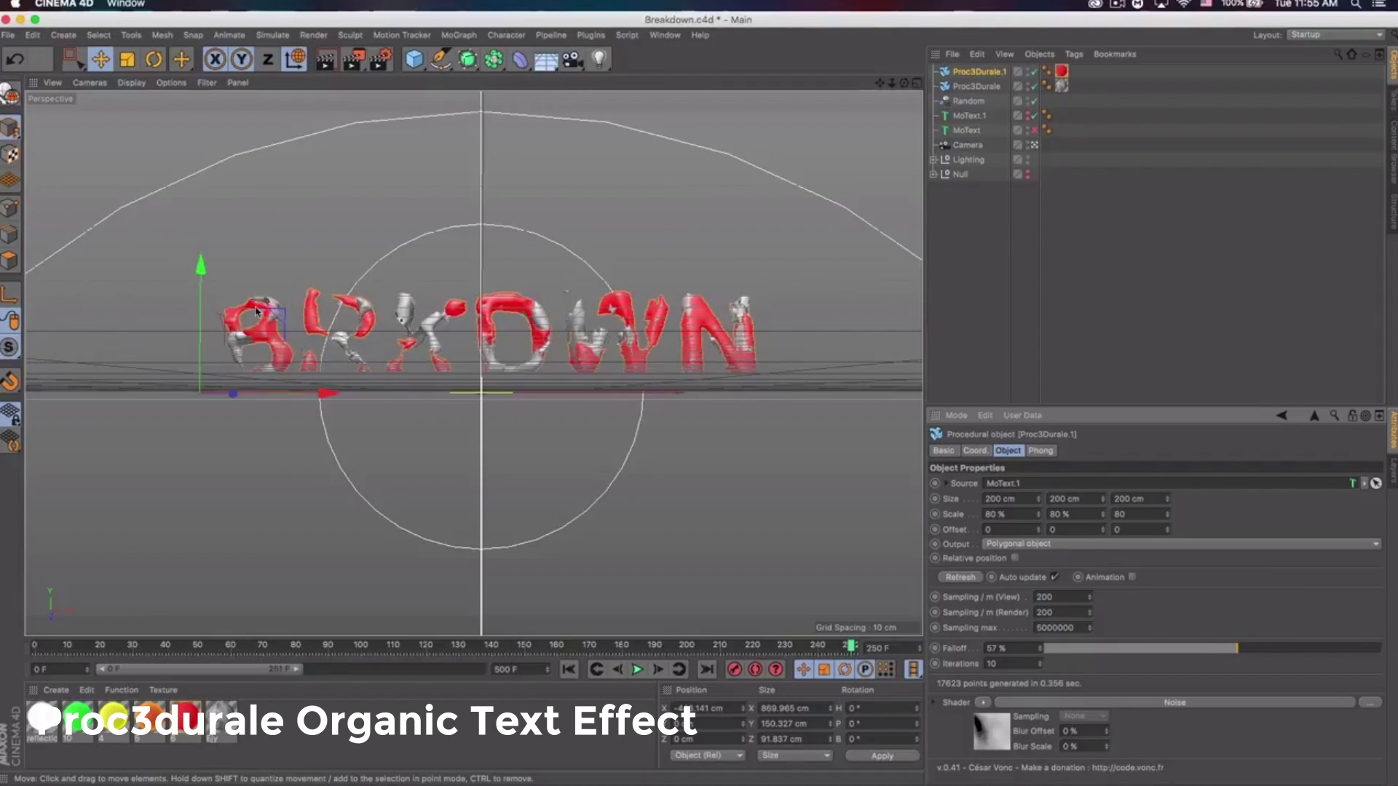
left_click_drag(276, 310, 472, 364, "alt")
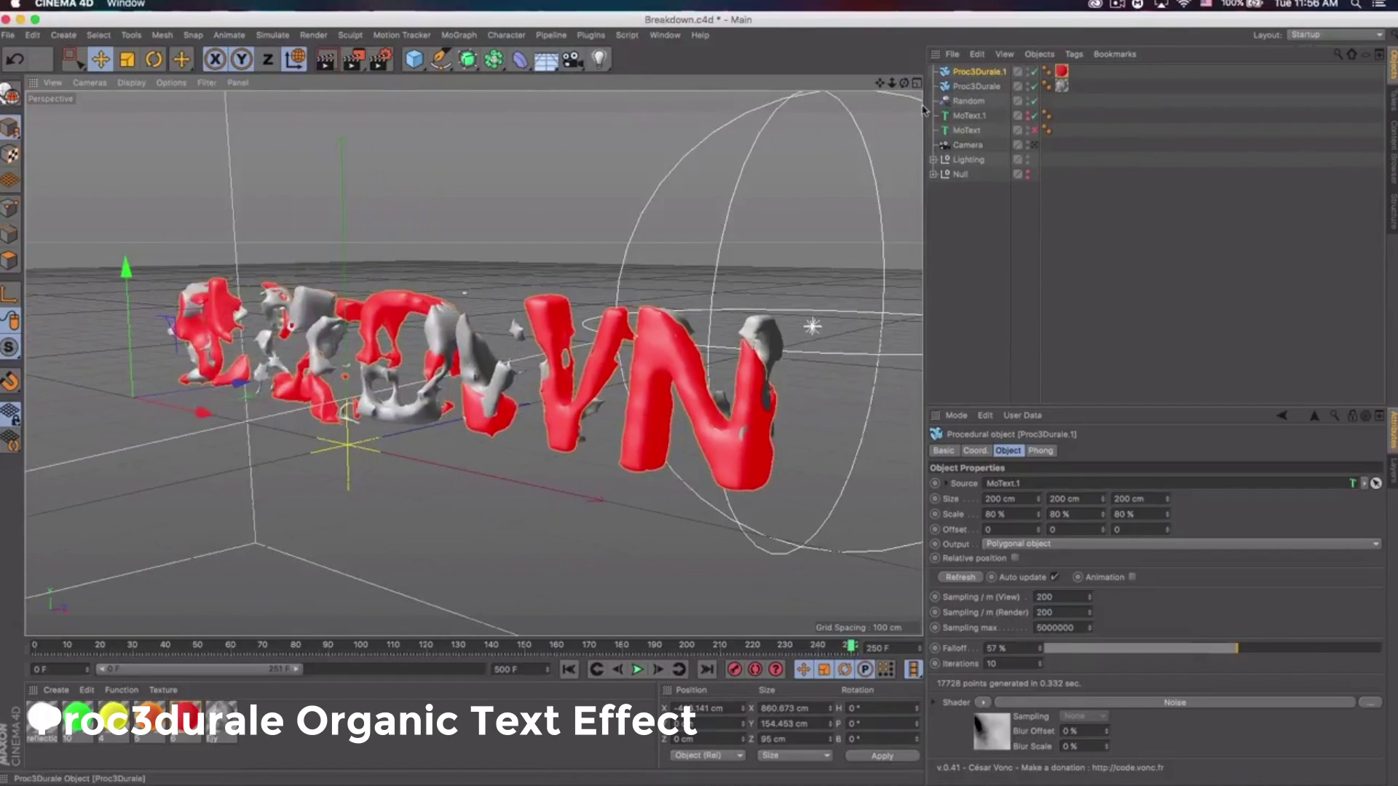
left_click_drag(239, 382, 245, 382)
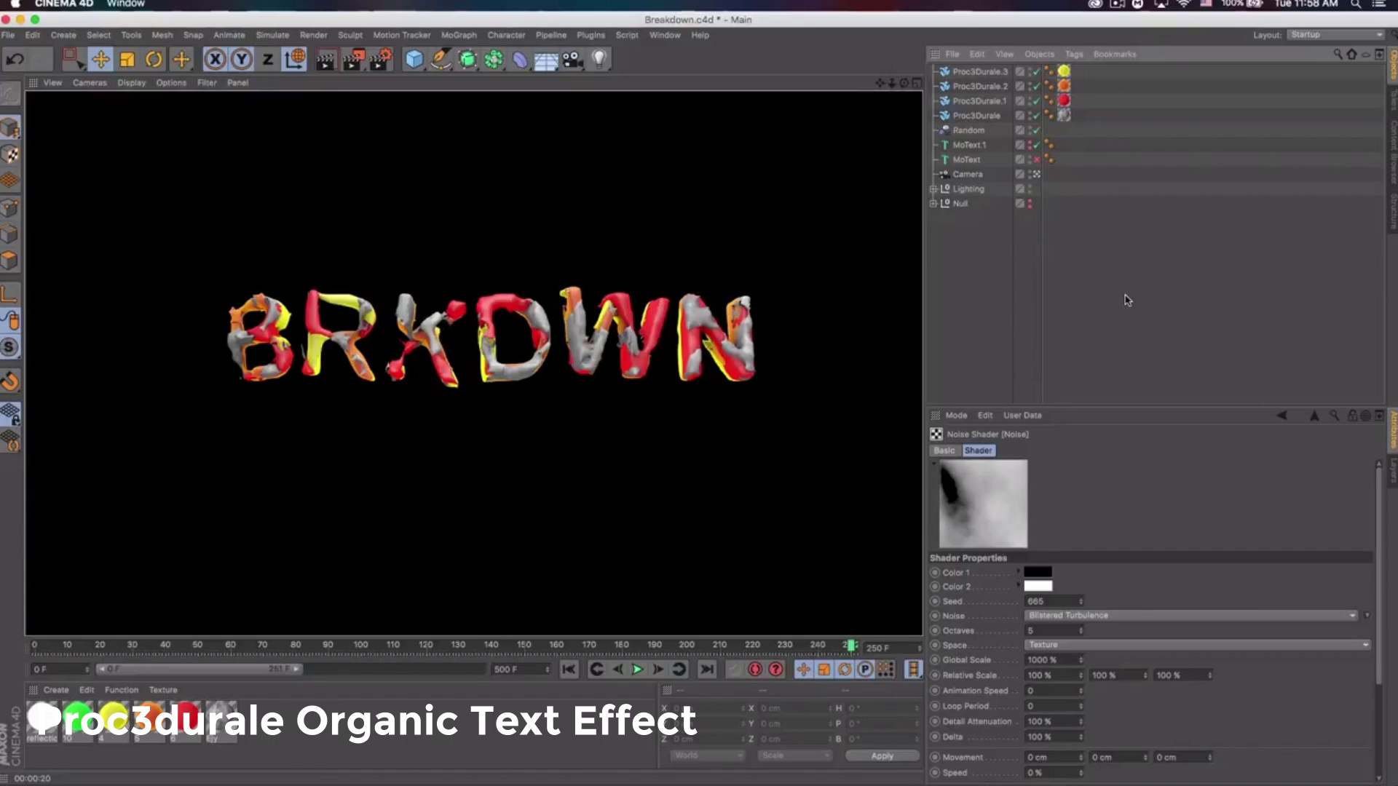